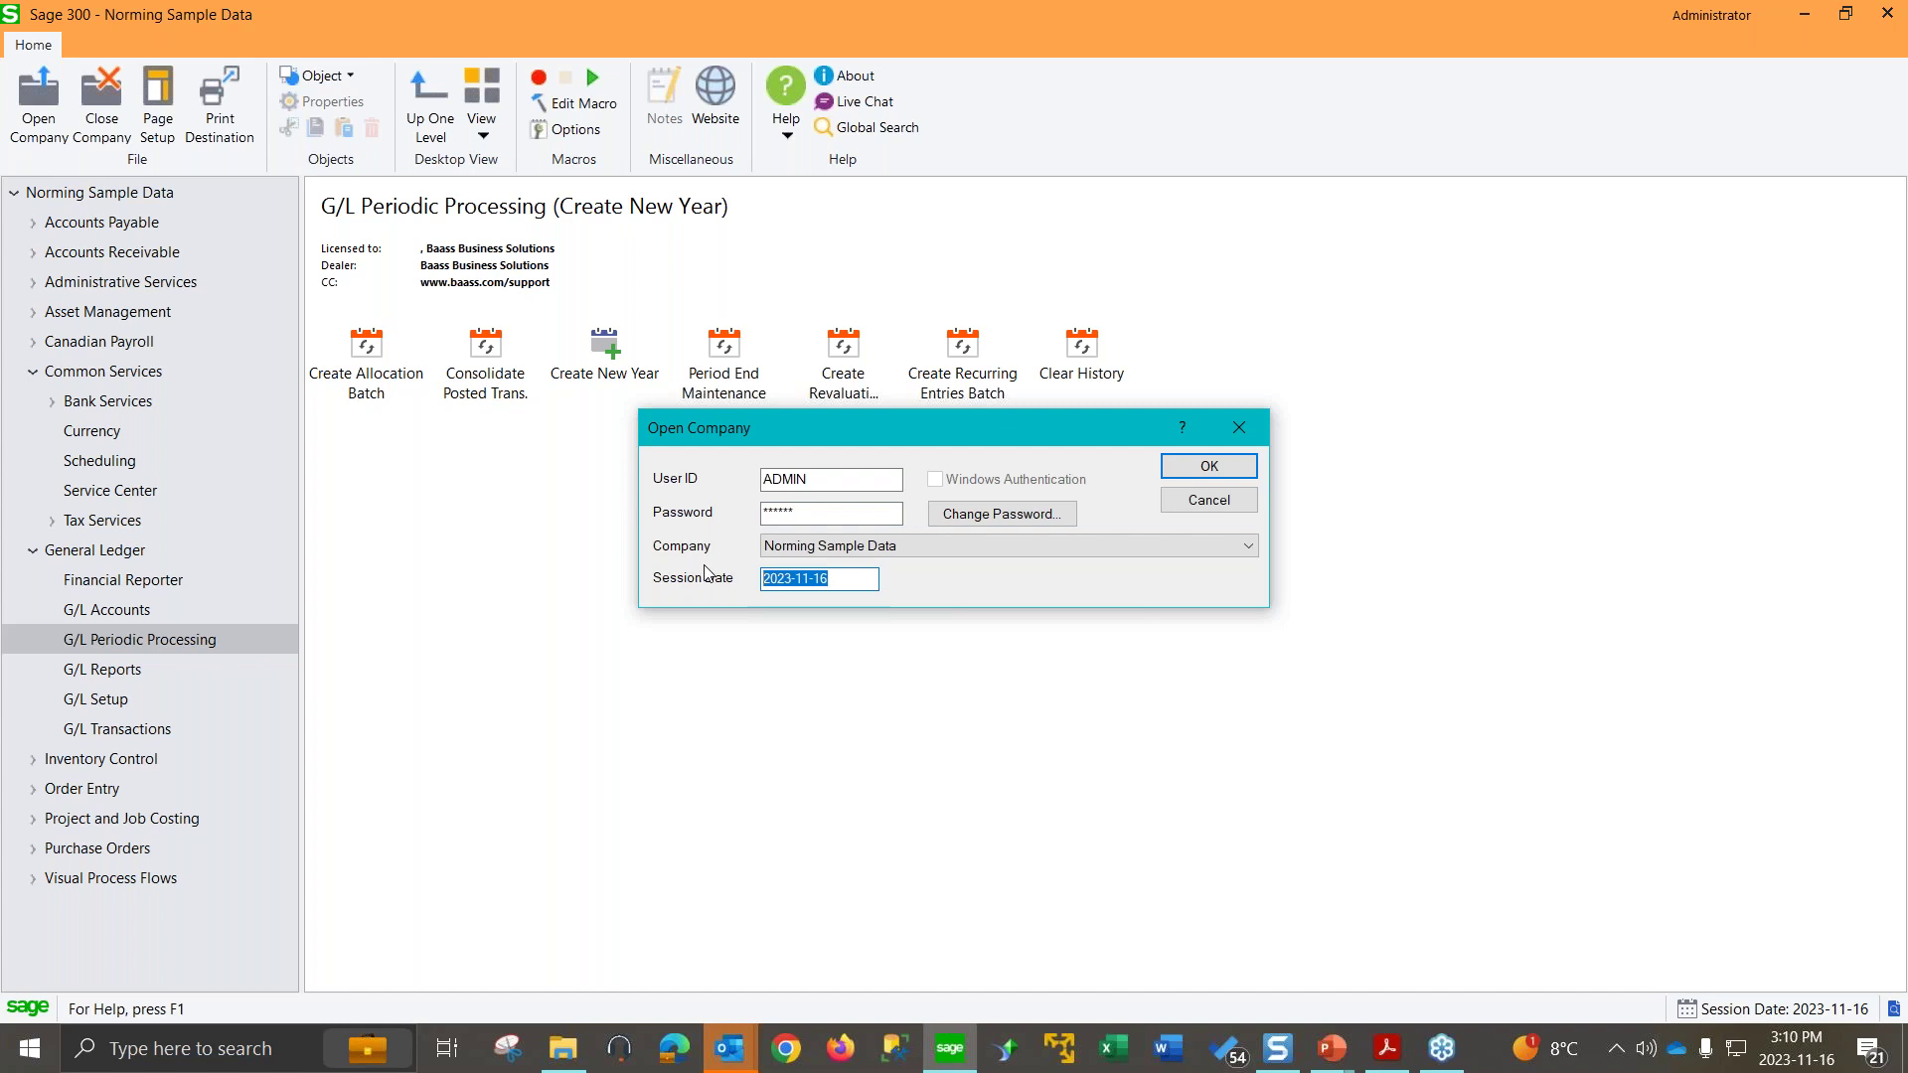
Step: Open the Norming Sample Data company with session date 2024-01-01, continuing despite the missing fiscal calendar year
type("2024-01-01")
key("Return")
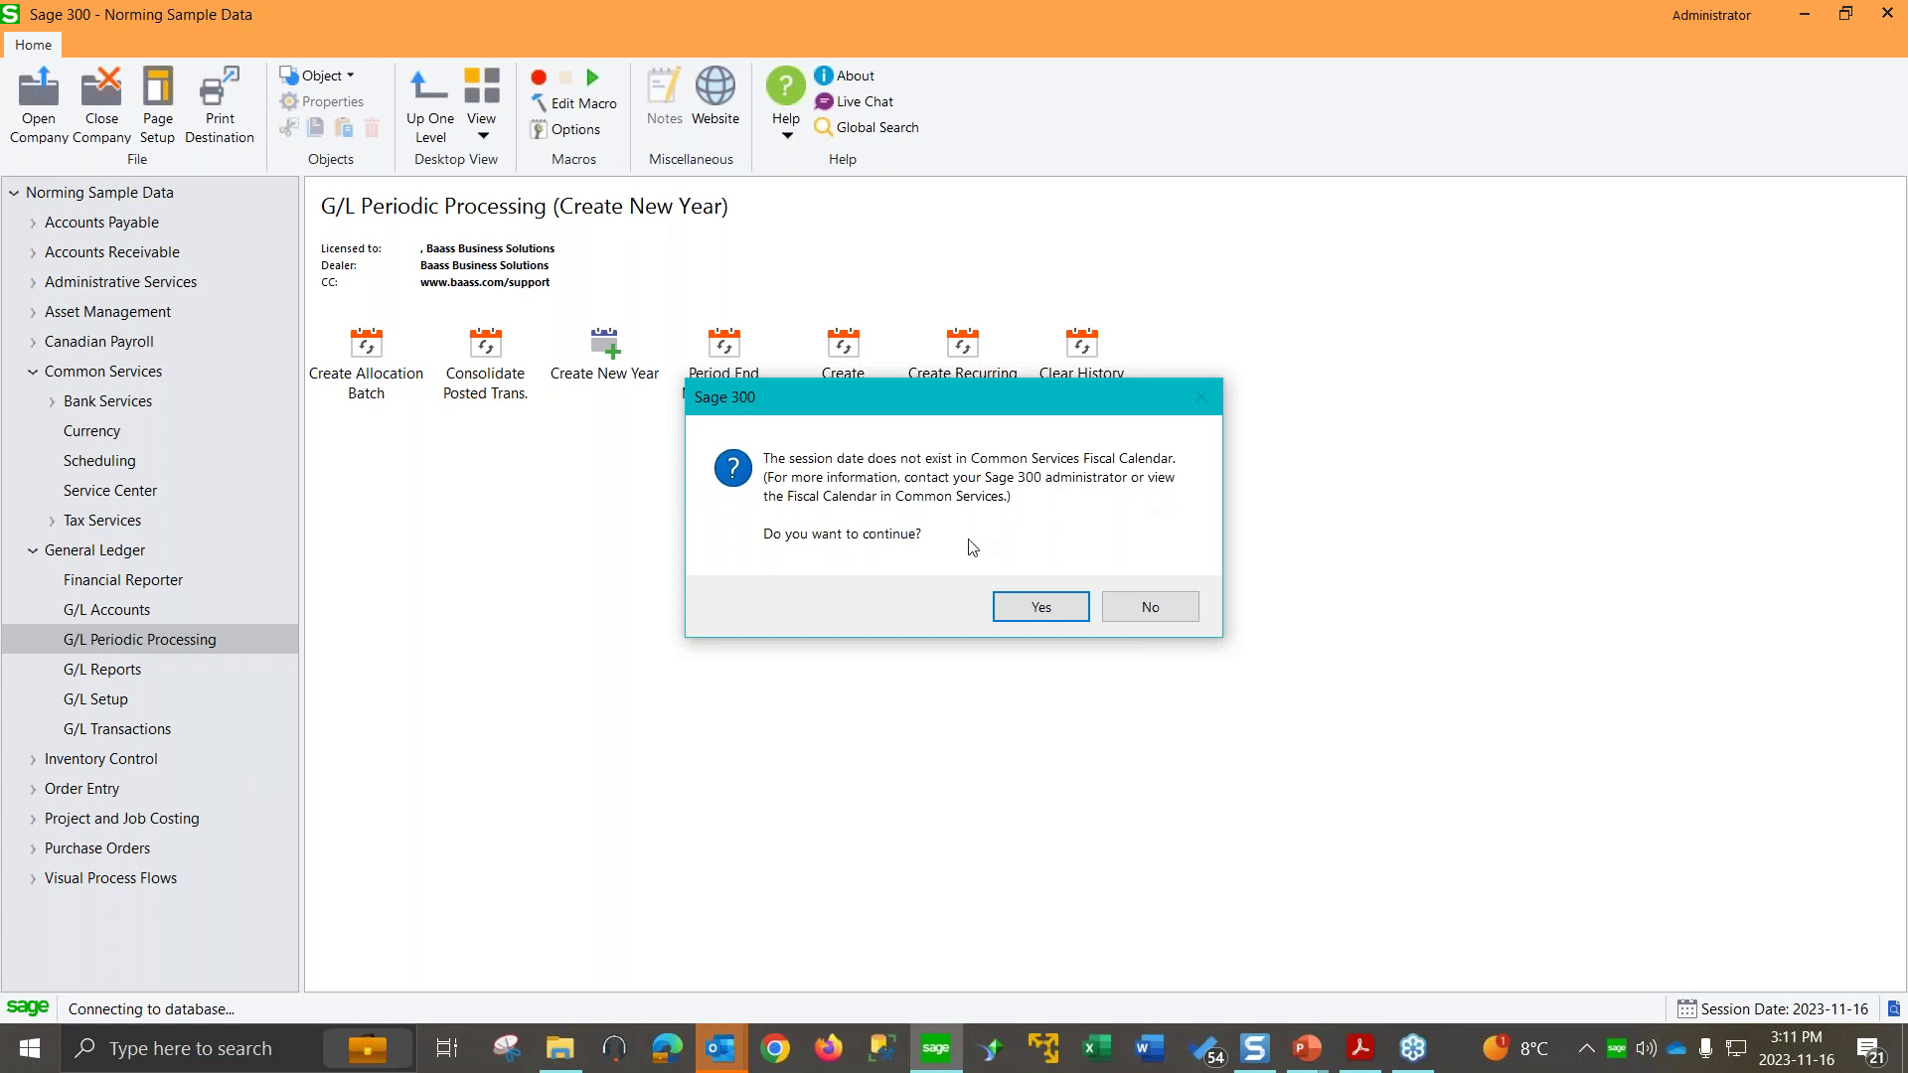
left_click(1053, 616)
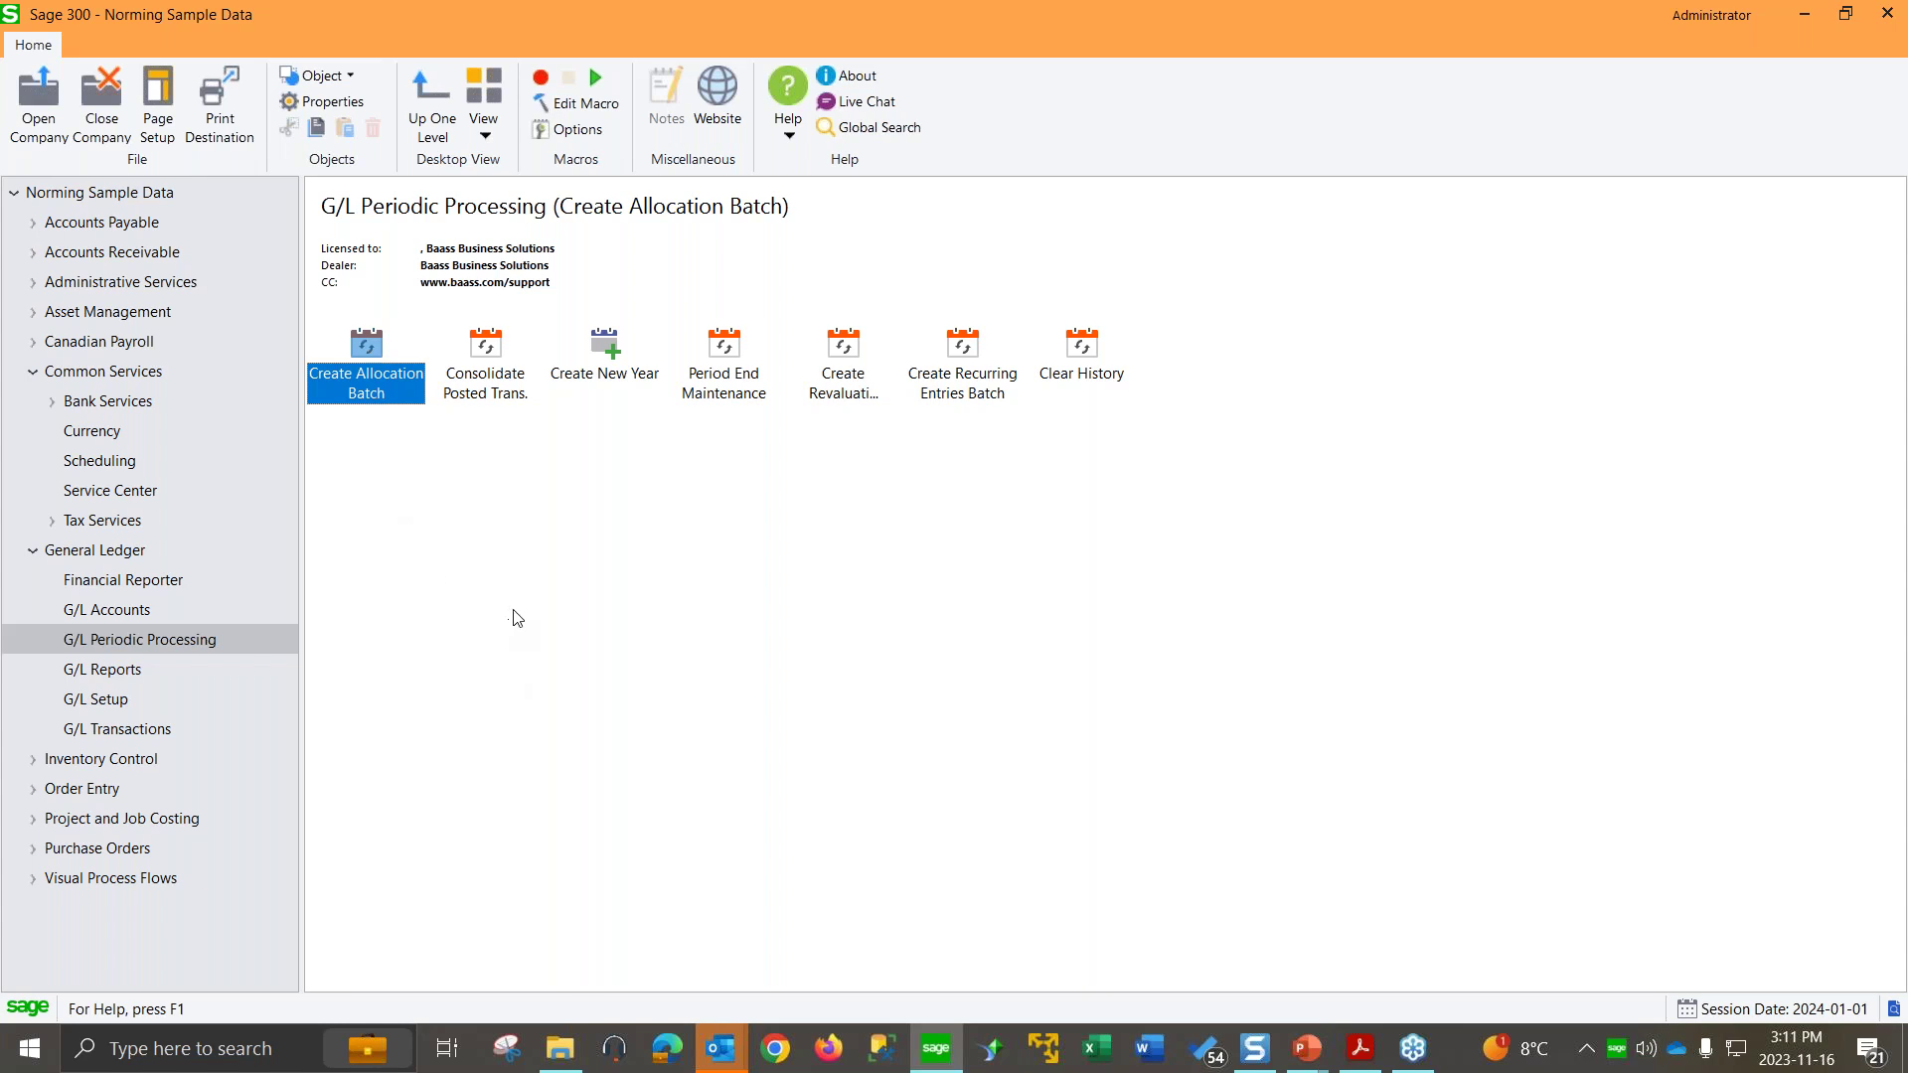
Step: Add fiscal year 2024 to the Common Services fiscal calendar
left_click(81, 375)
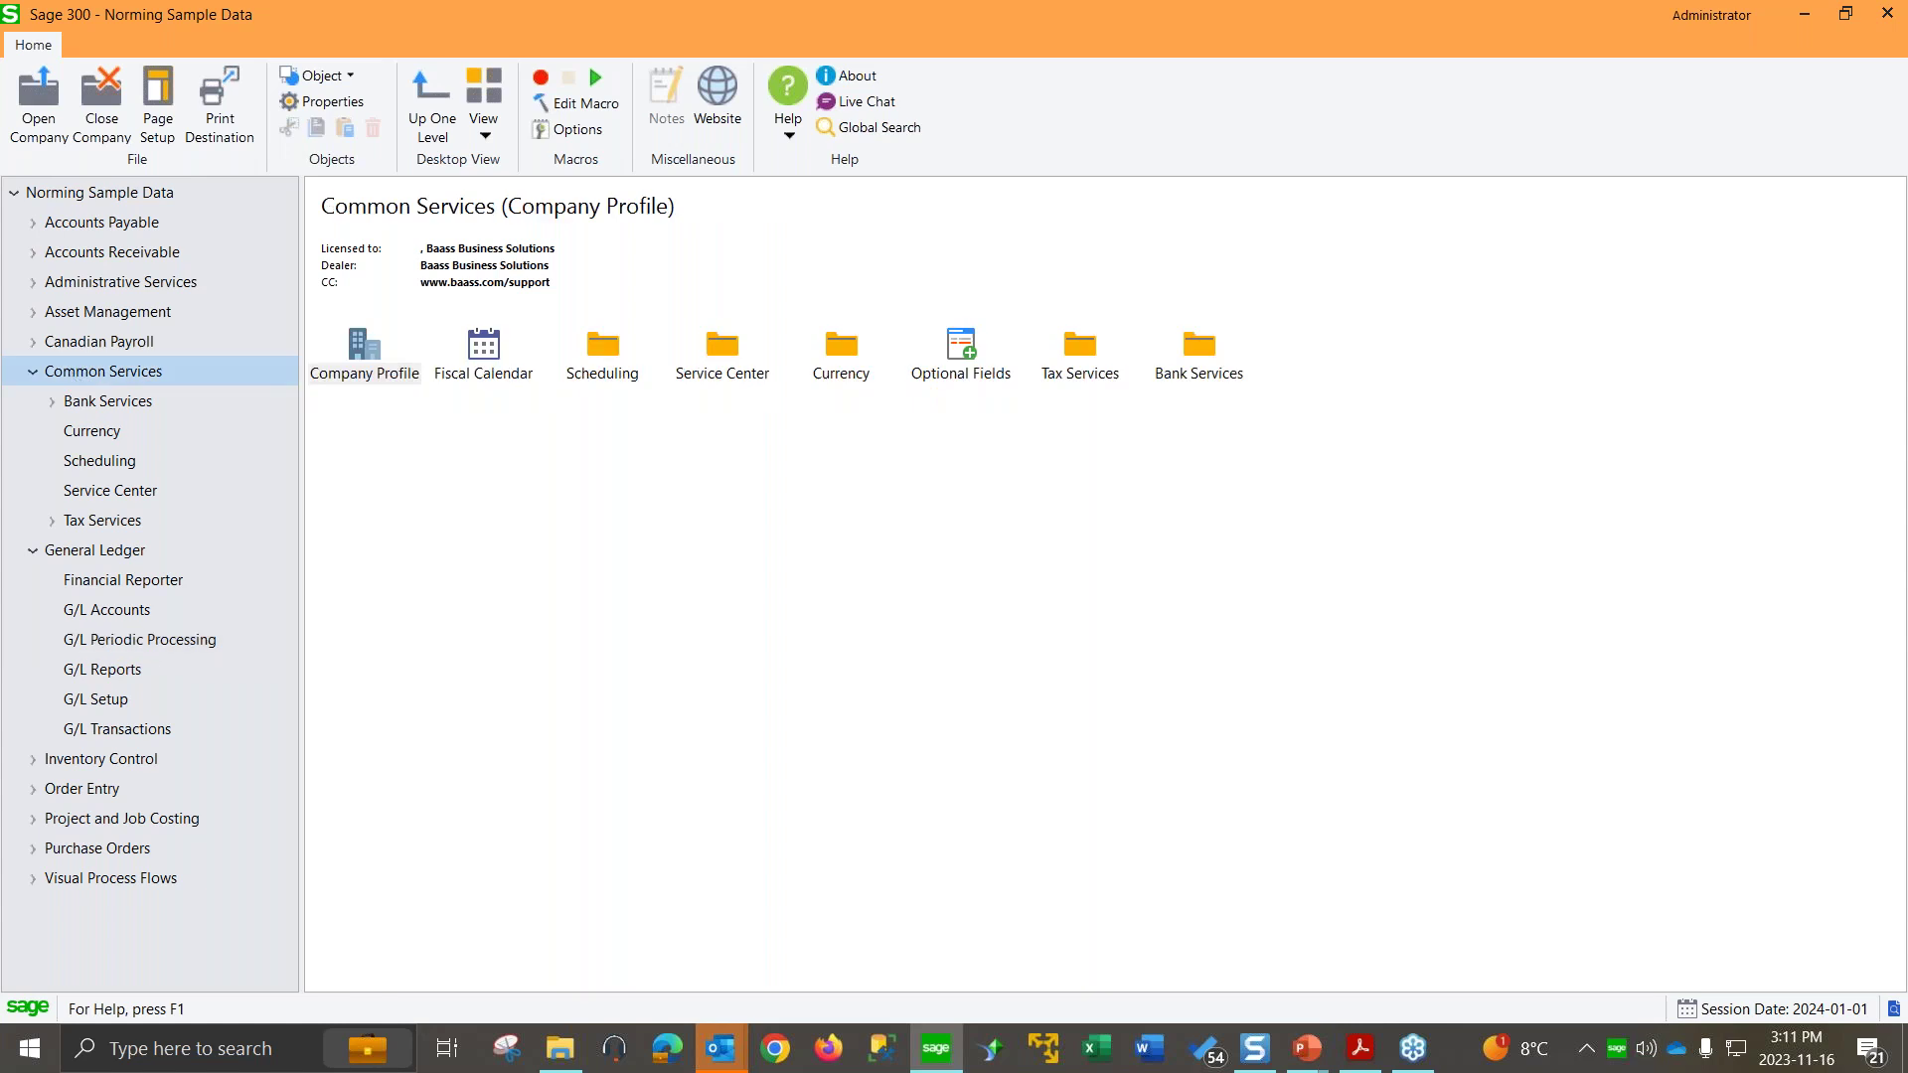
double_click(511, 369)
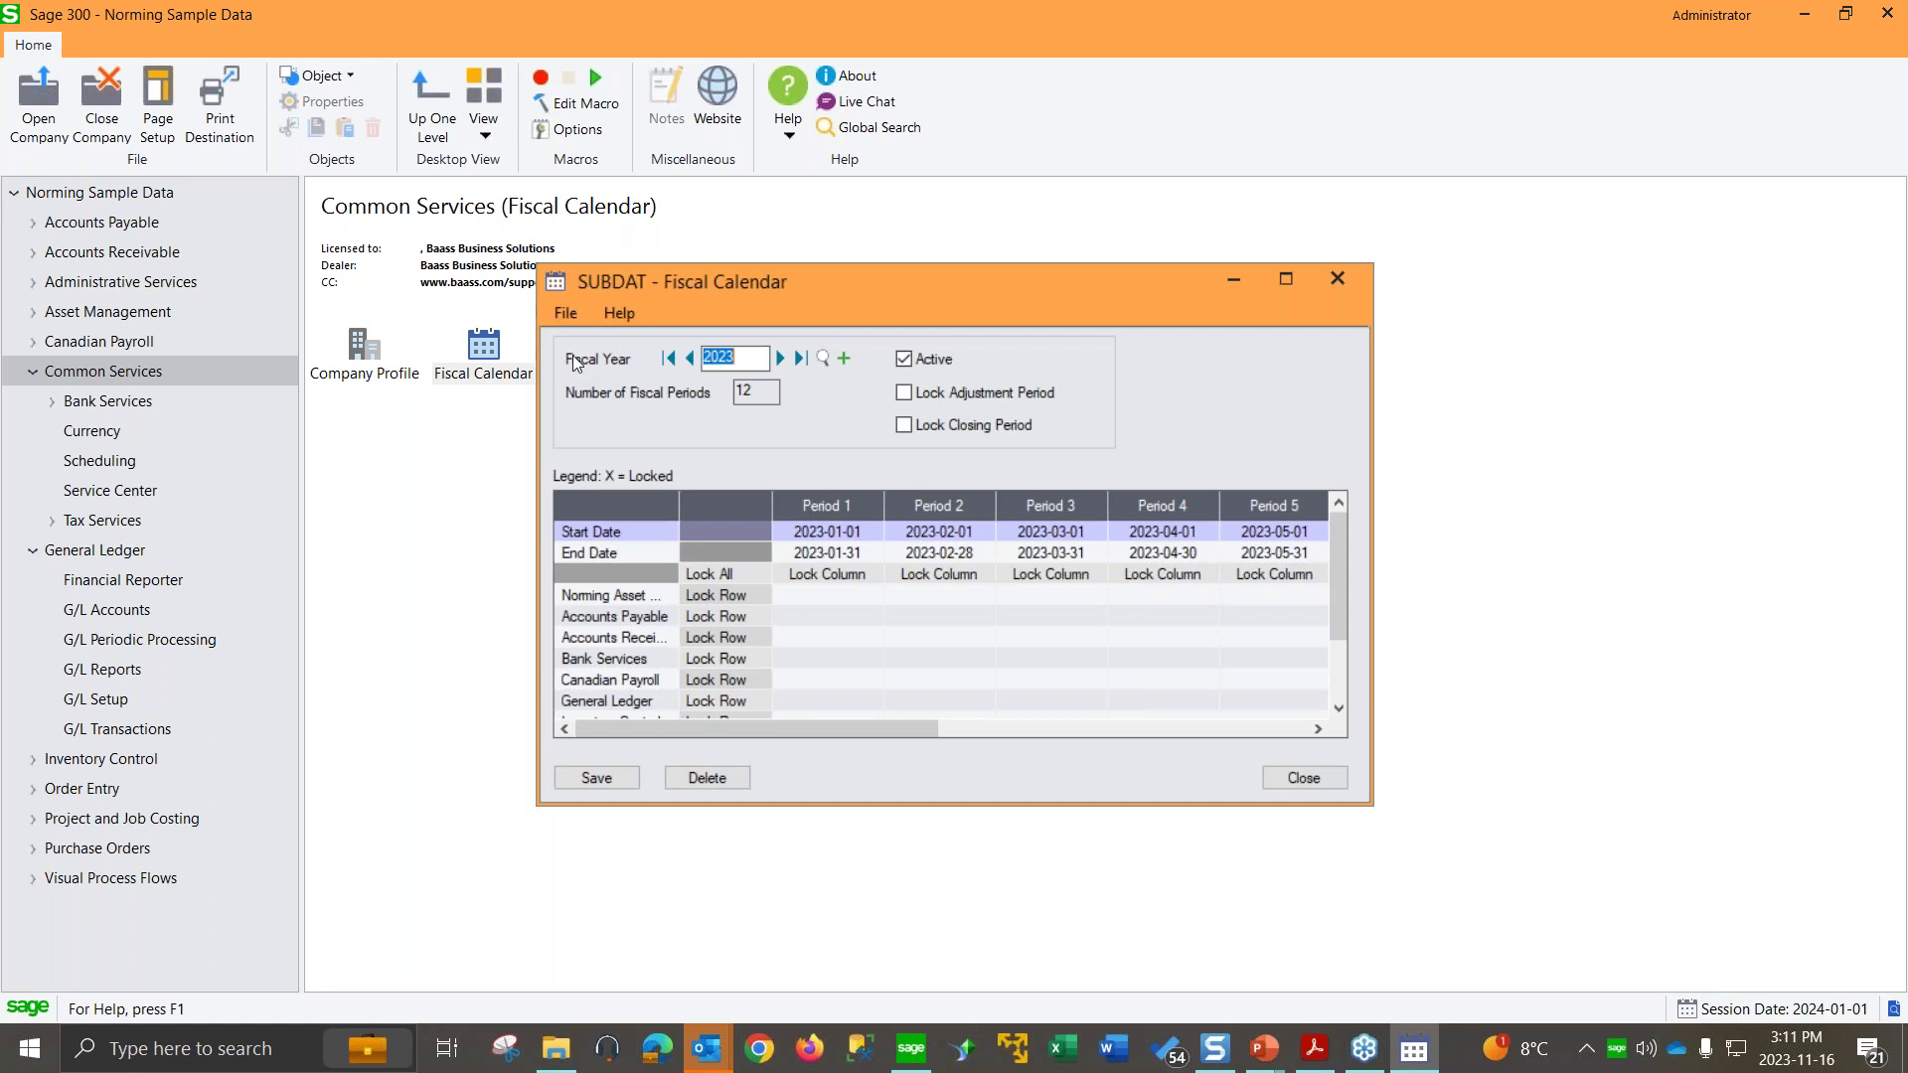
left_click(842, 356)
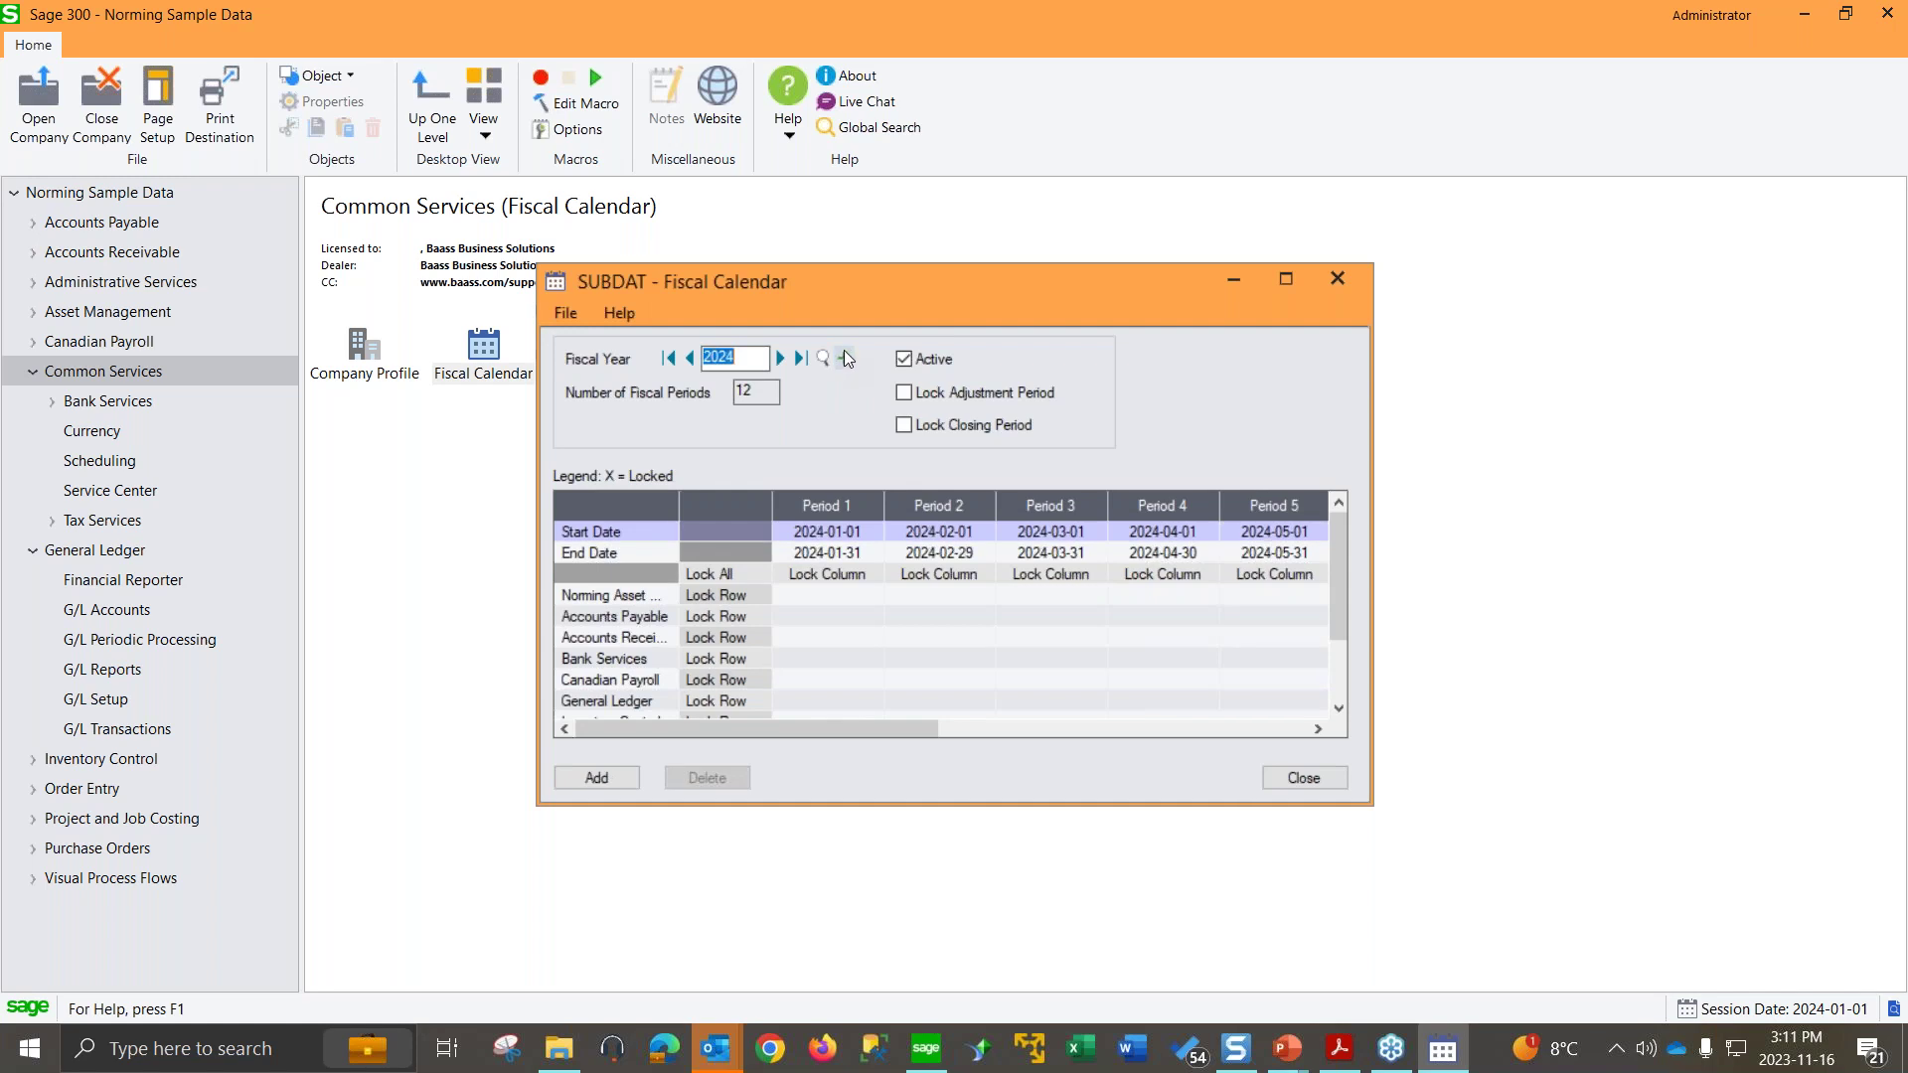
left_click(588, 779)
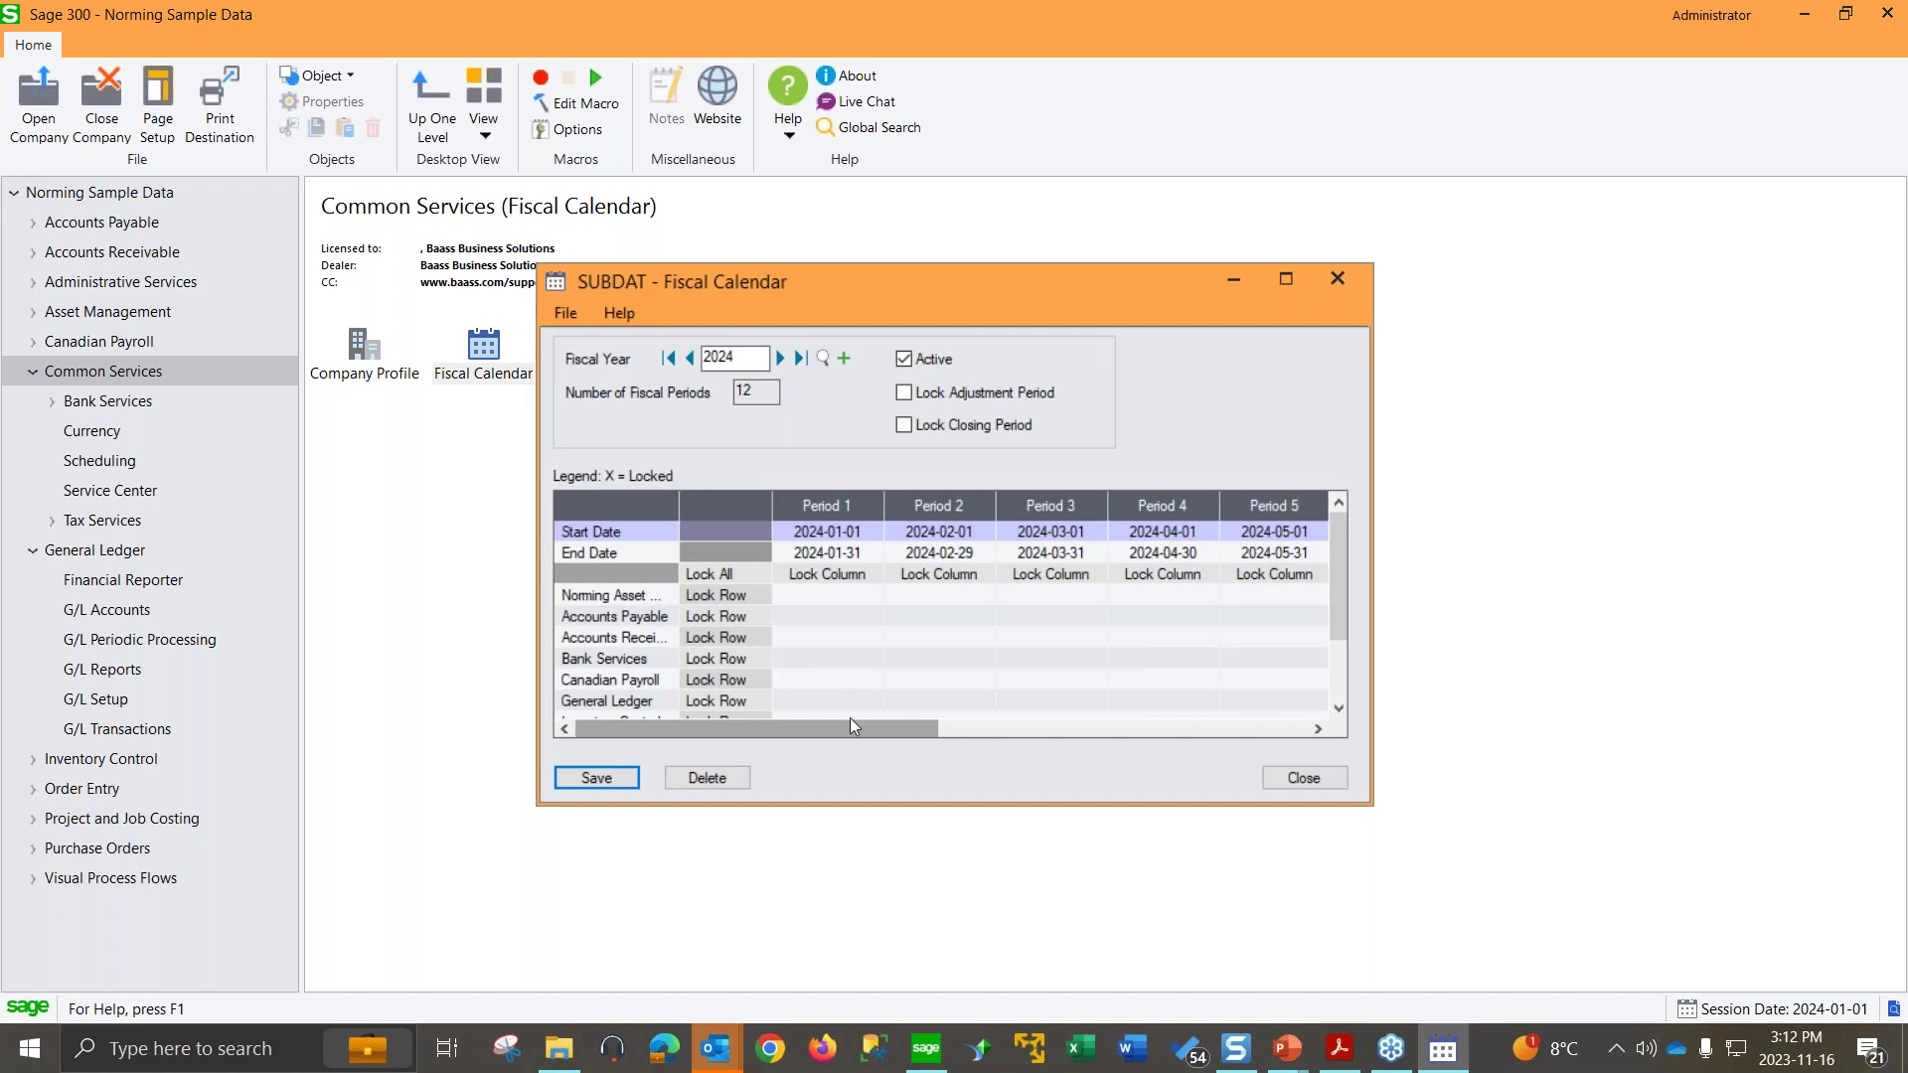
Step: Lock Period 2 and Period 3 of fiscal year 2024 for all modules and save the calendar
left_click_drag(843, 731, 885, 732)
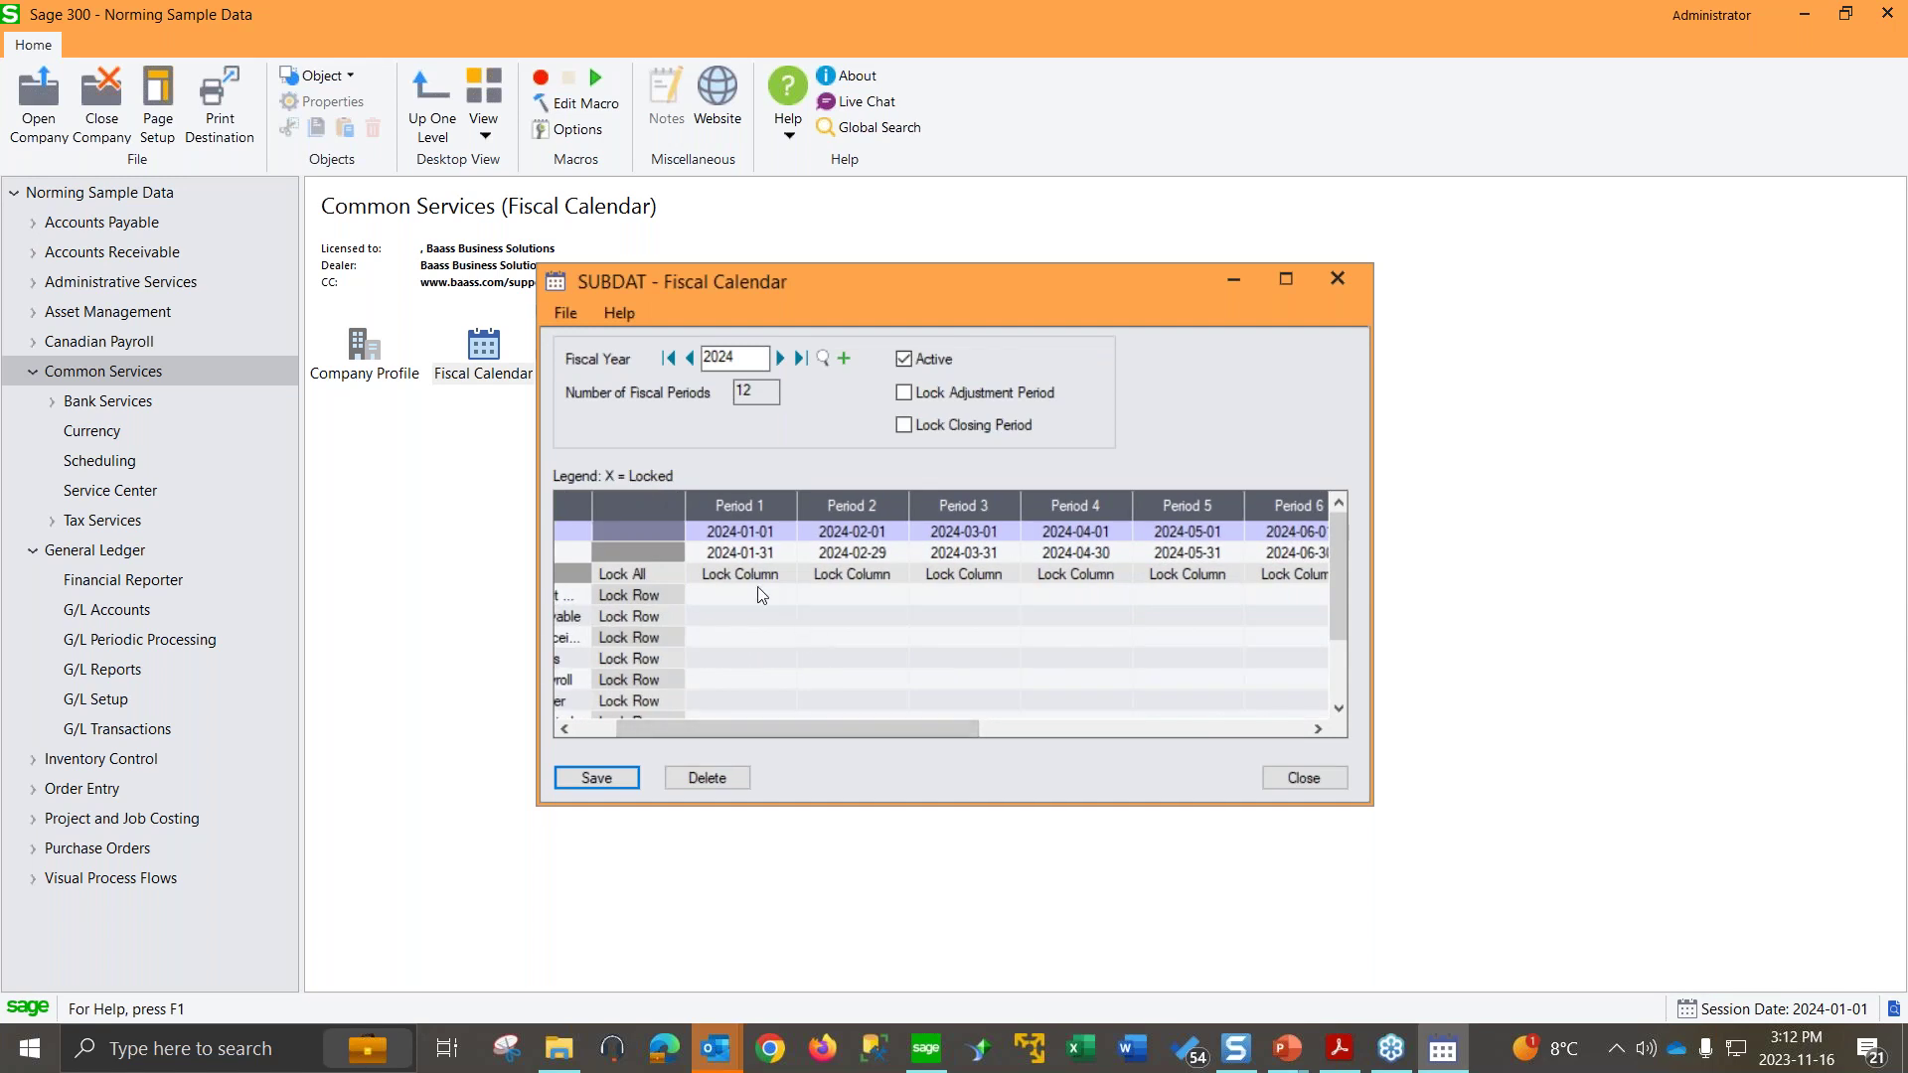
left_click(857, 574)
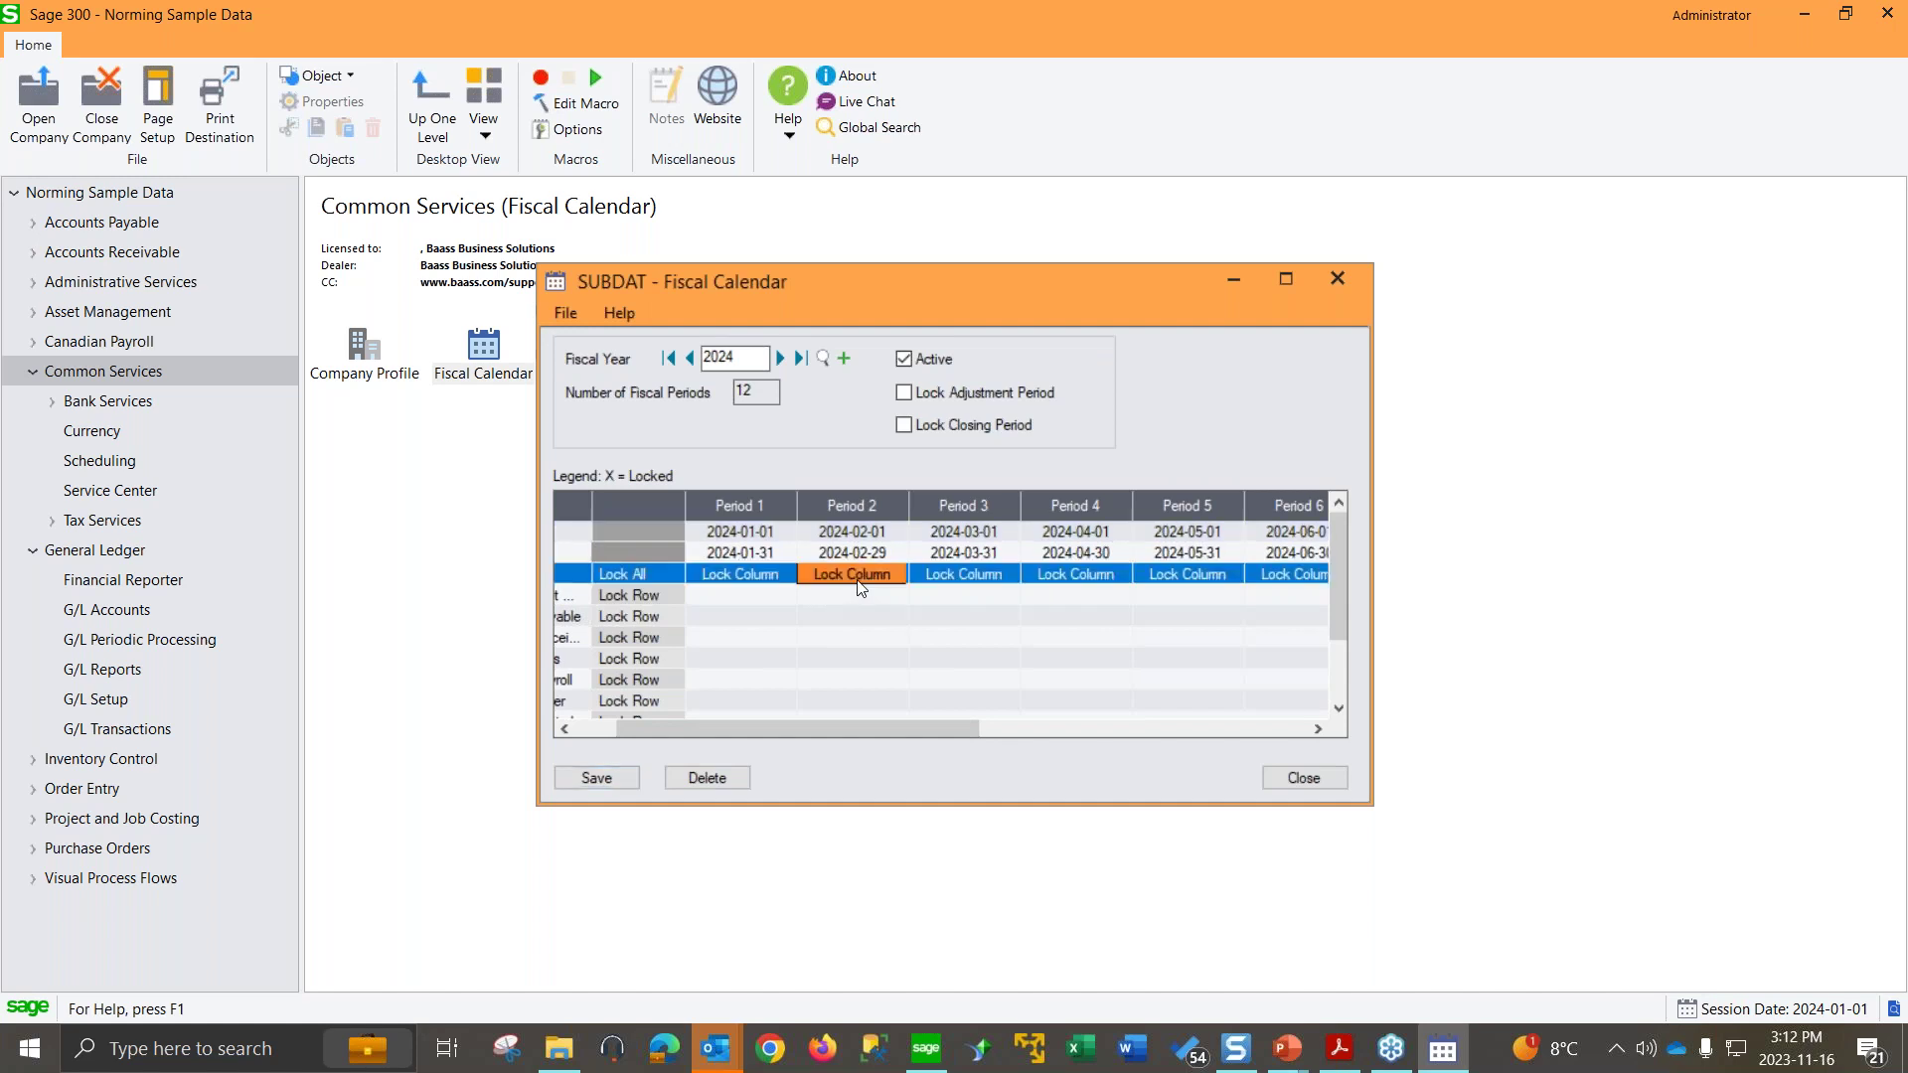
left_click(859, 581)
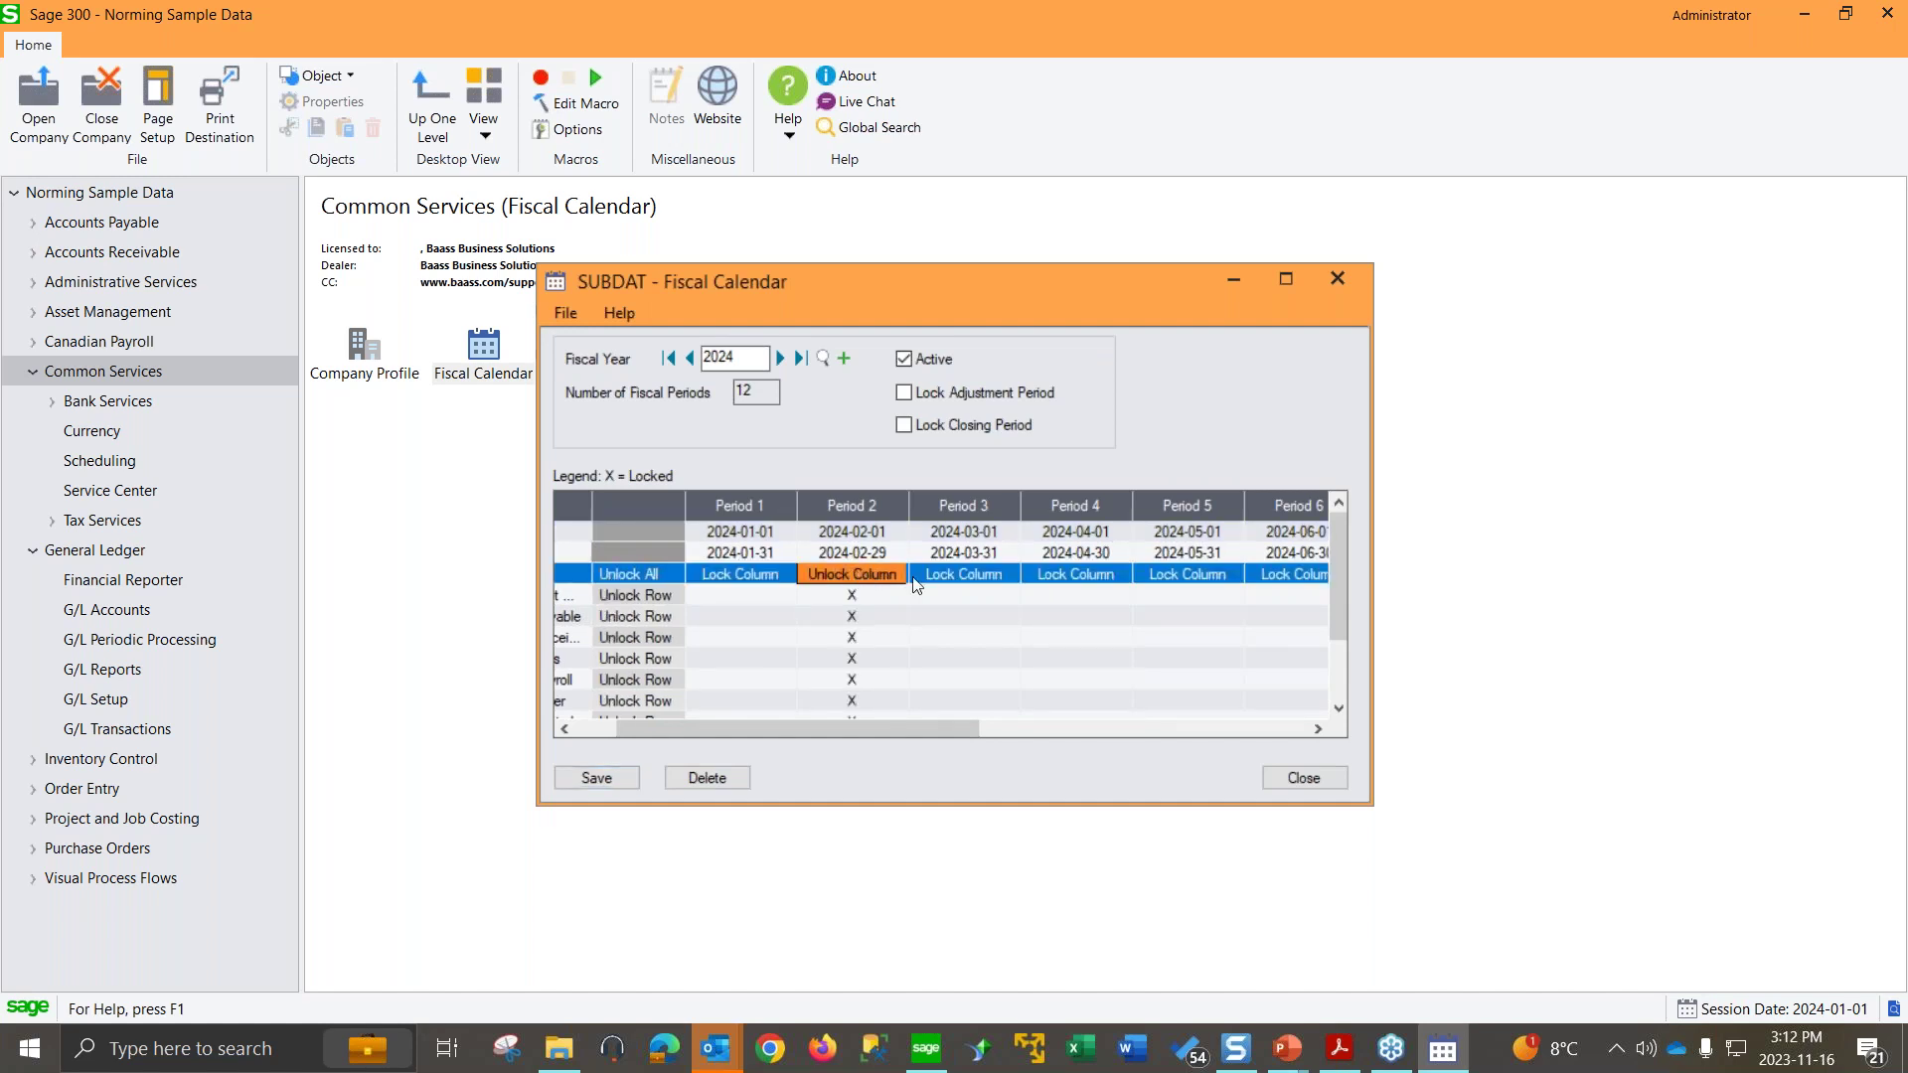
left_click(985, 584)
left_click(985, 587)
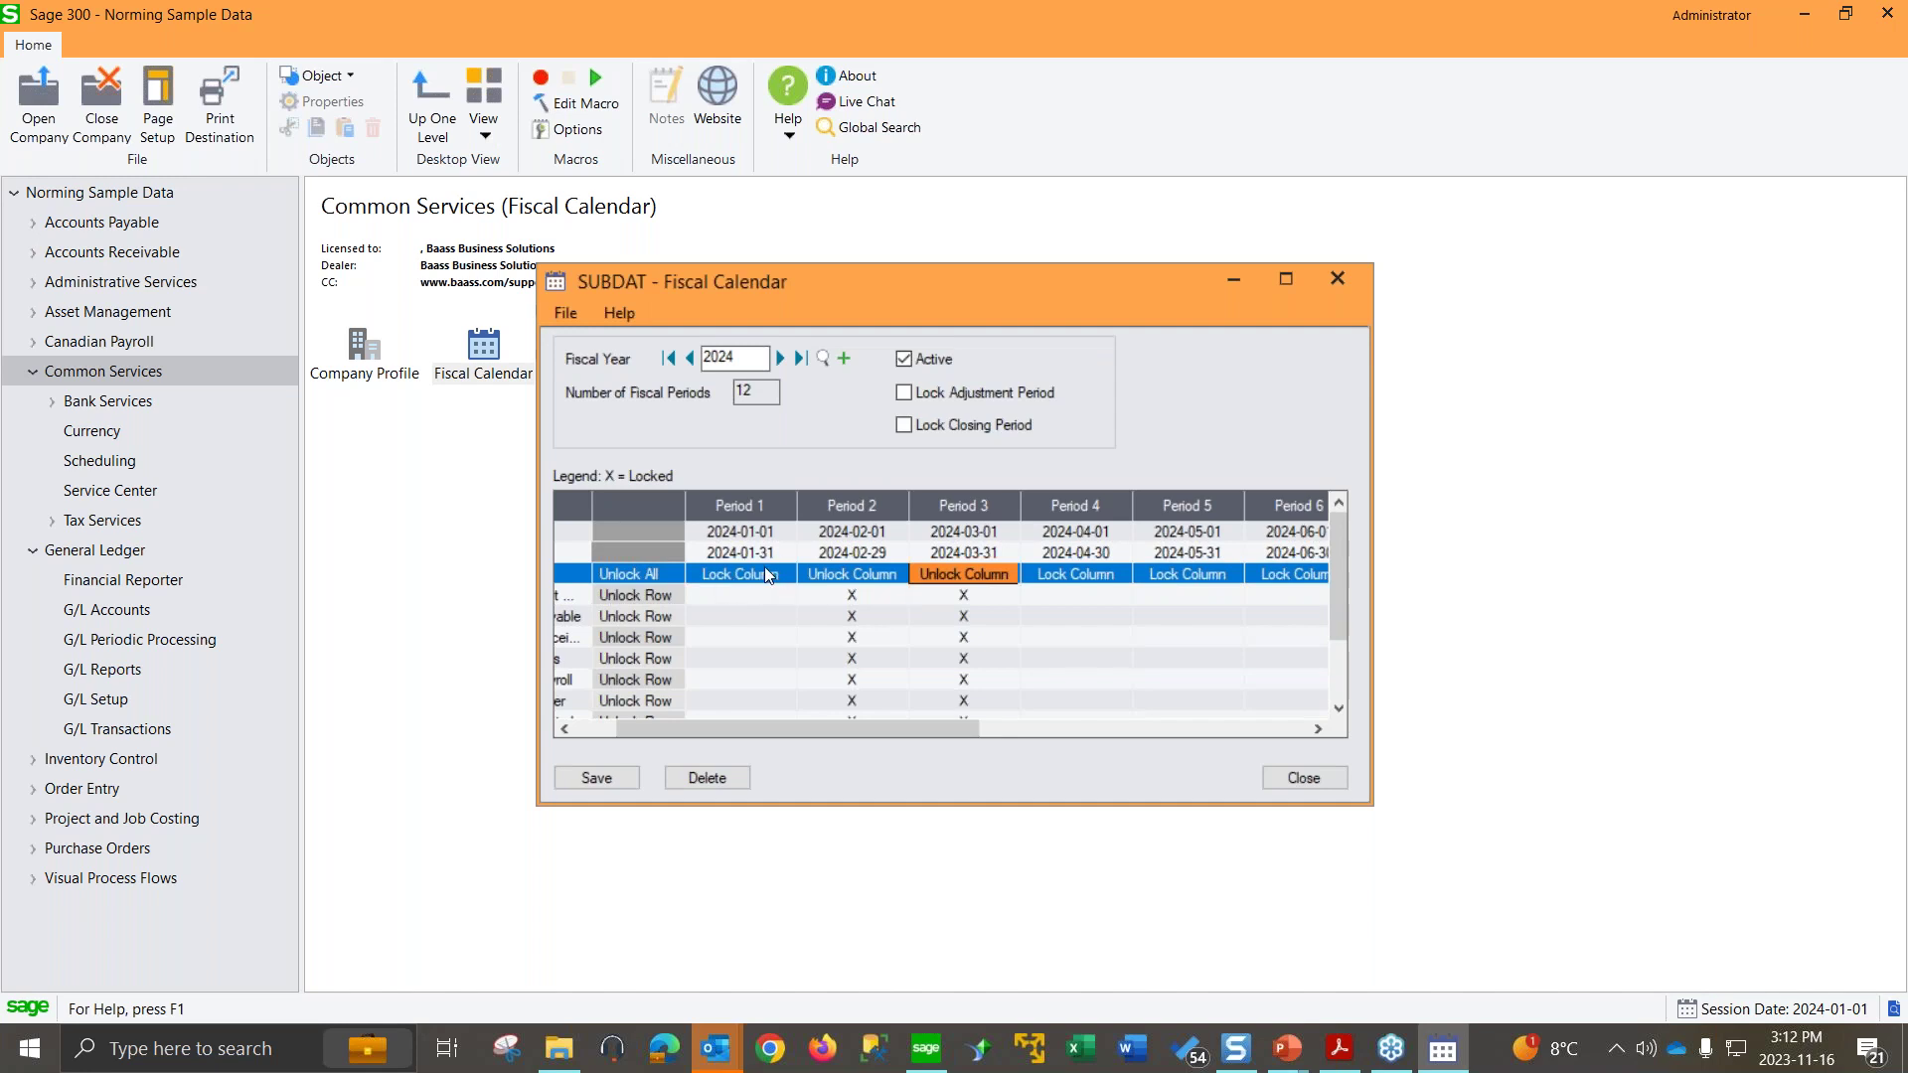
left_click(592, 776)
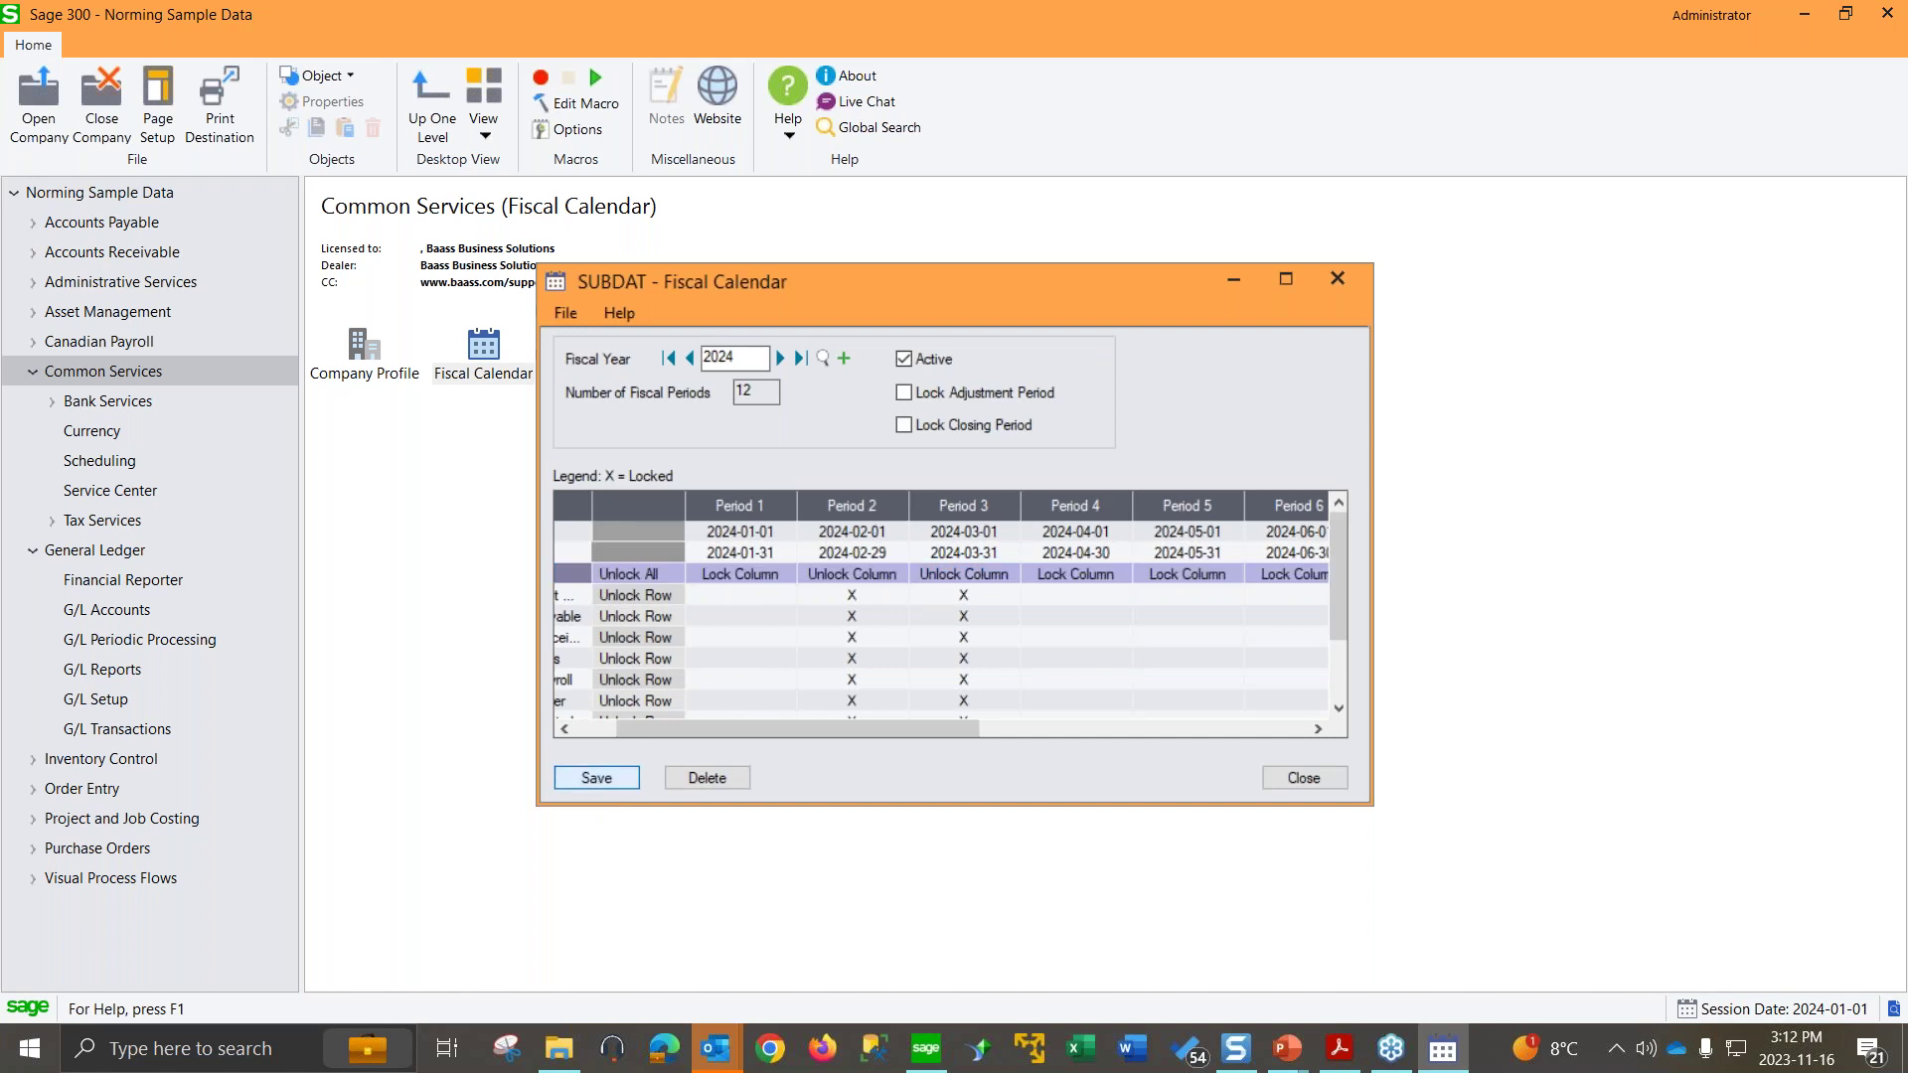
Step: Review the lock status of fiscal year 2023's periods through Period 12 and close the fiscal calendar
left_click(689, 358)
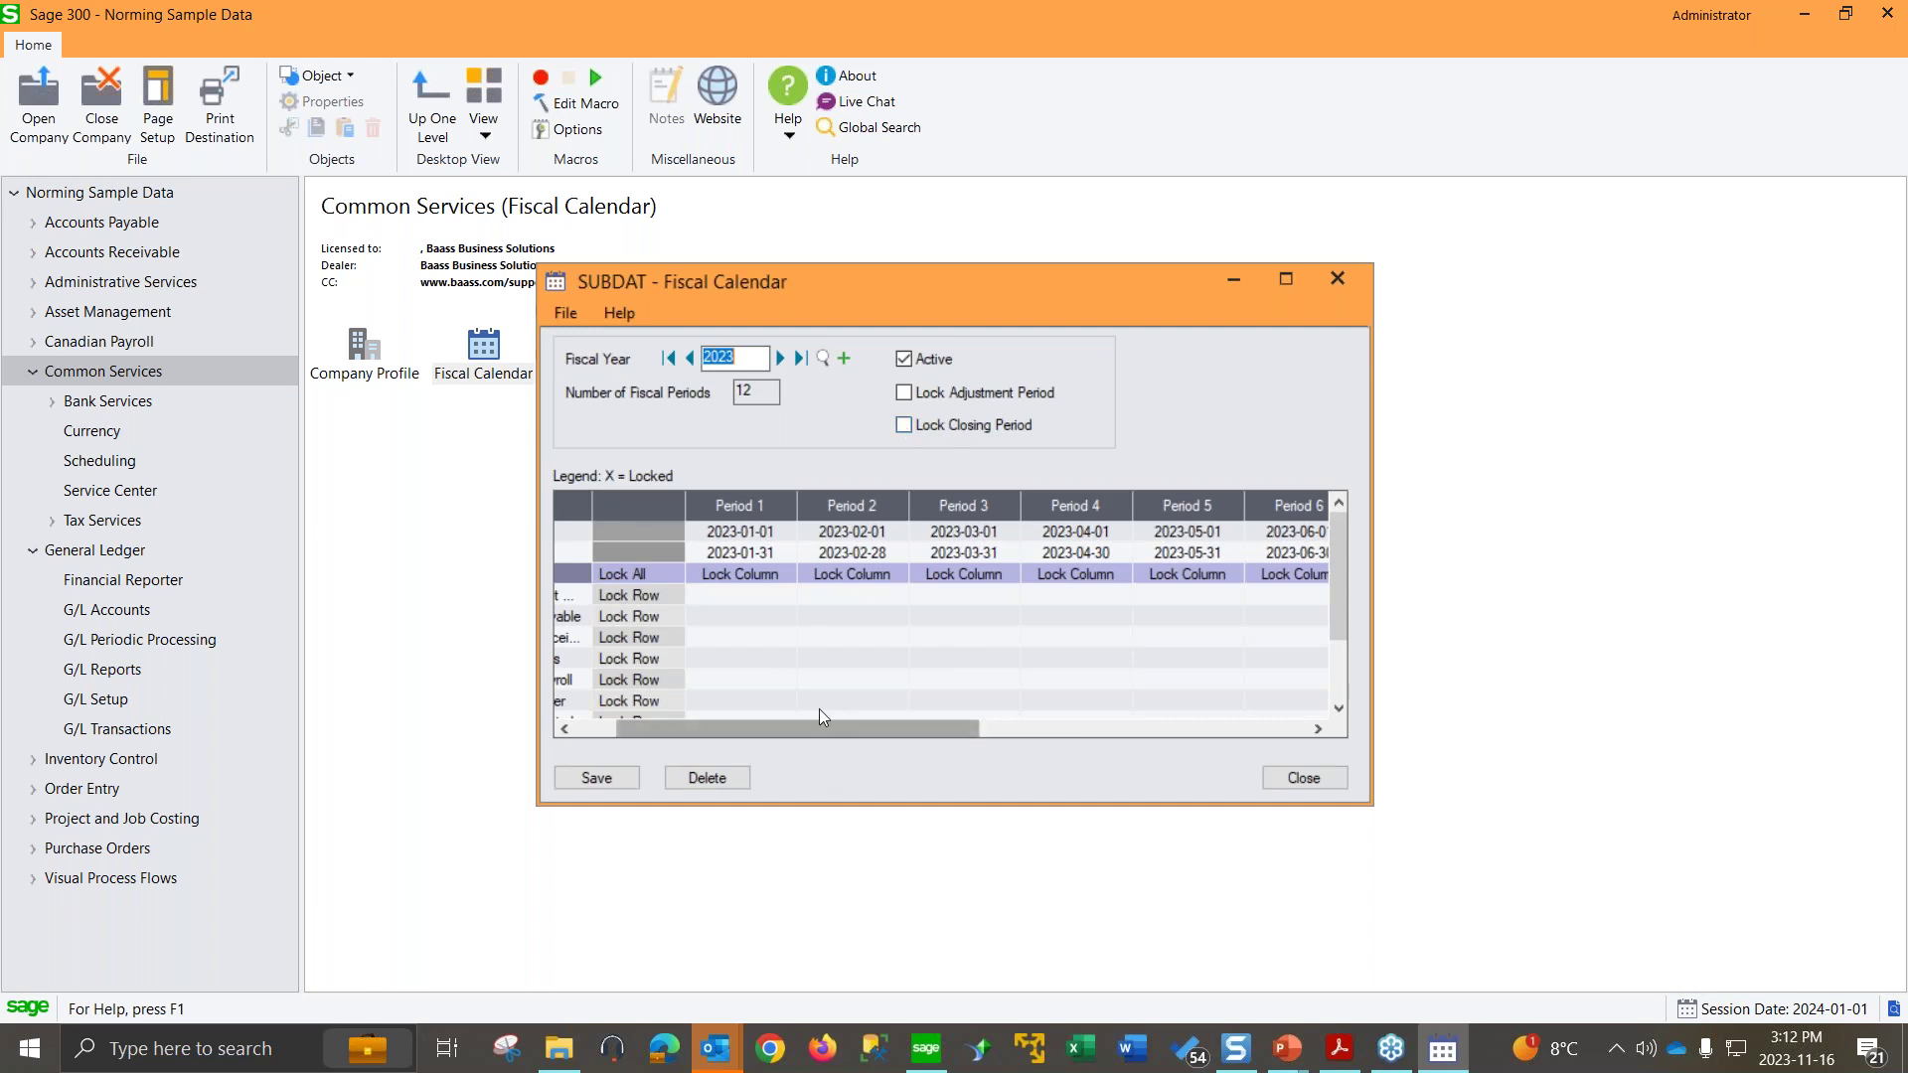
left_click_drag(812, 718, 1280, 745)
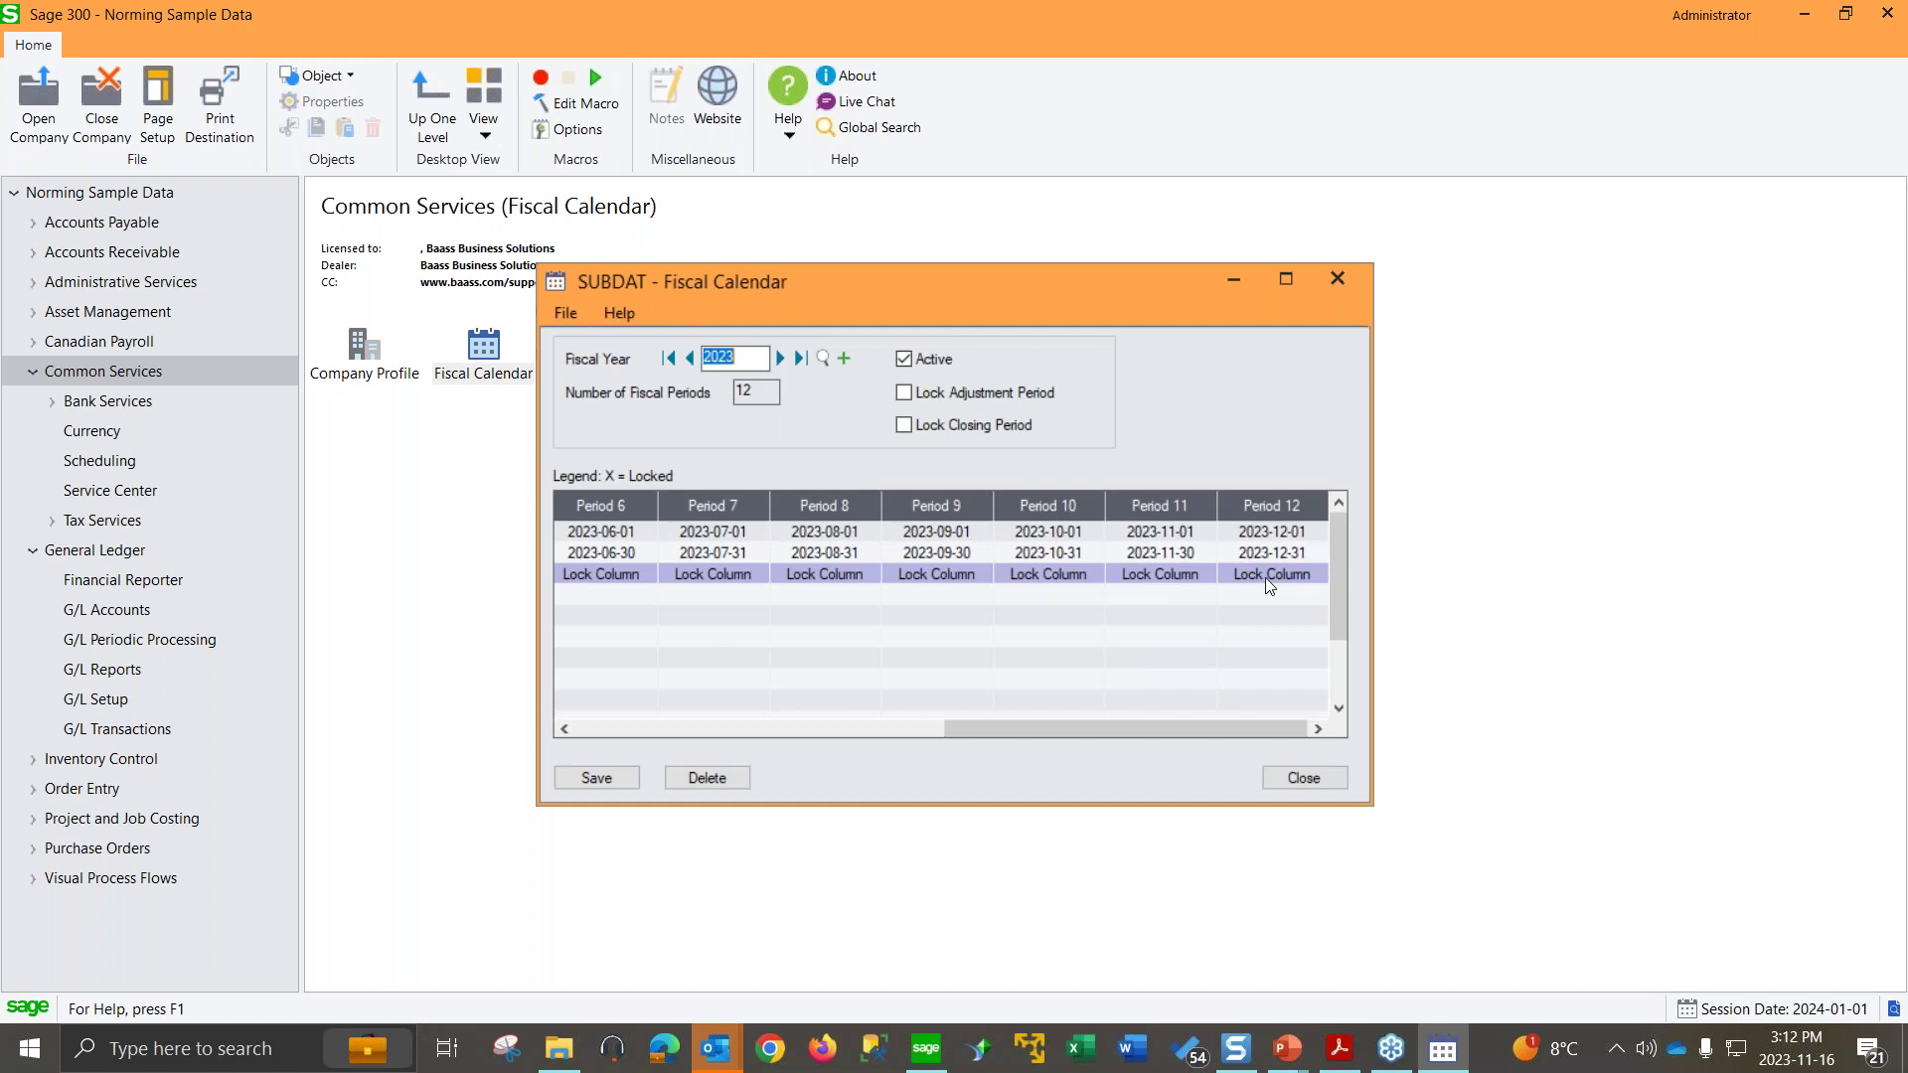
left_click(1320, 780)
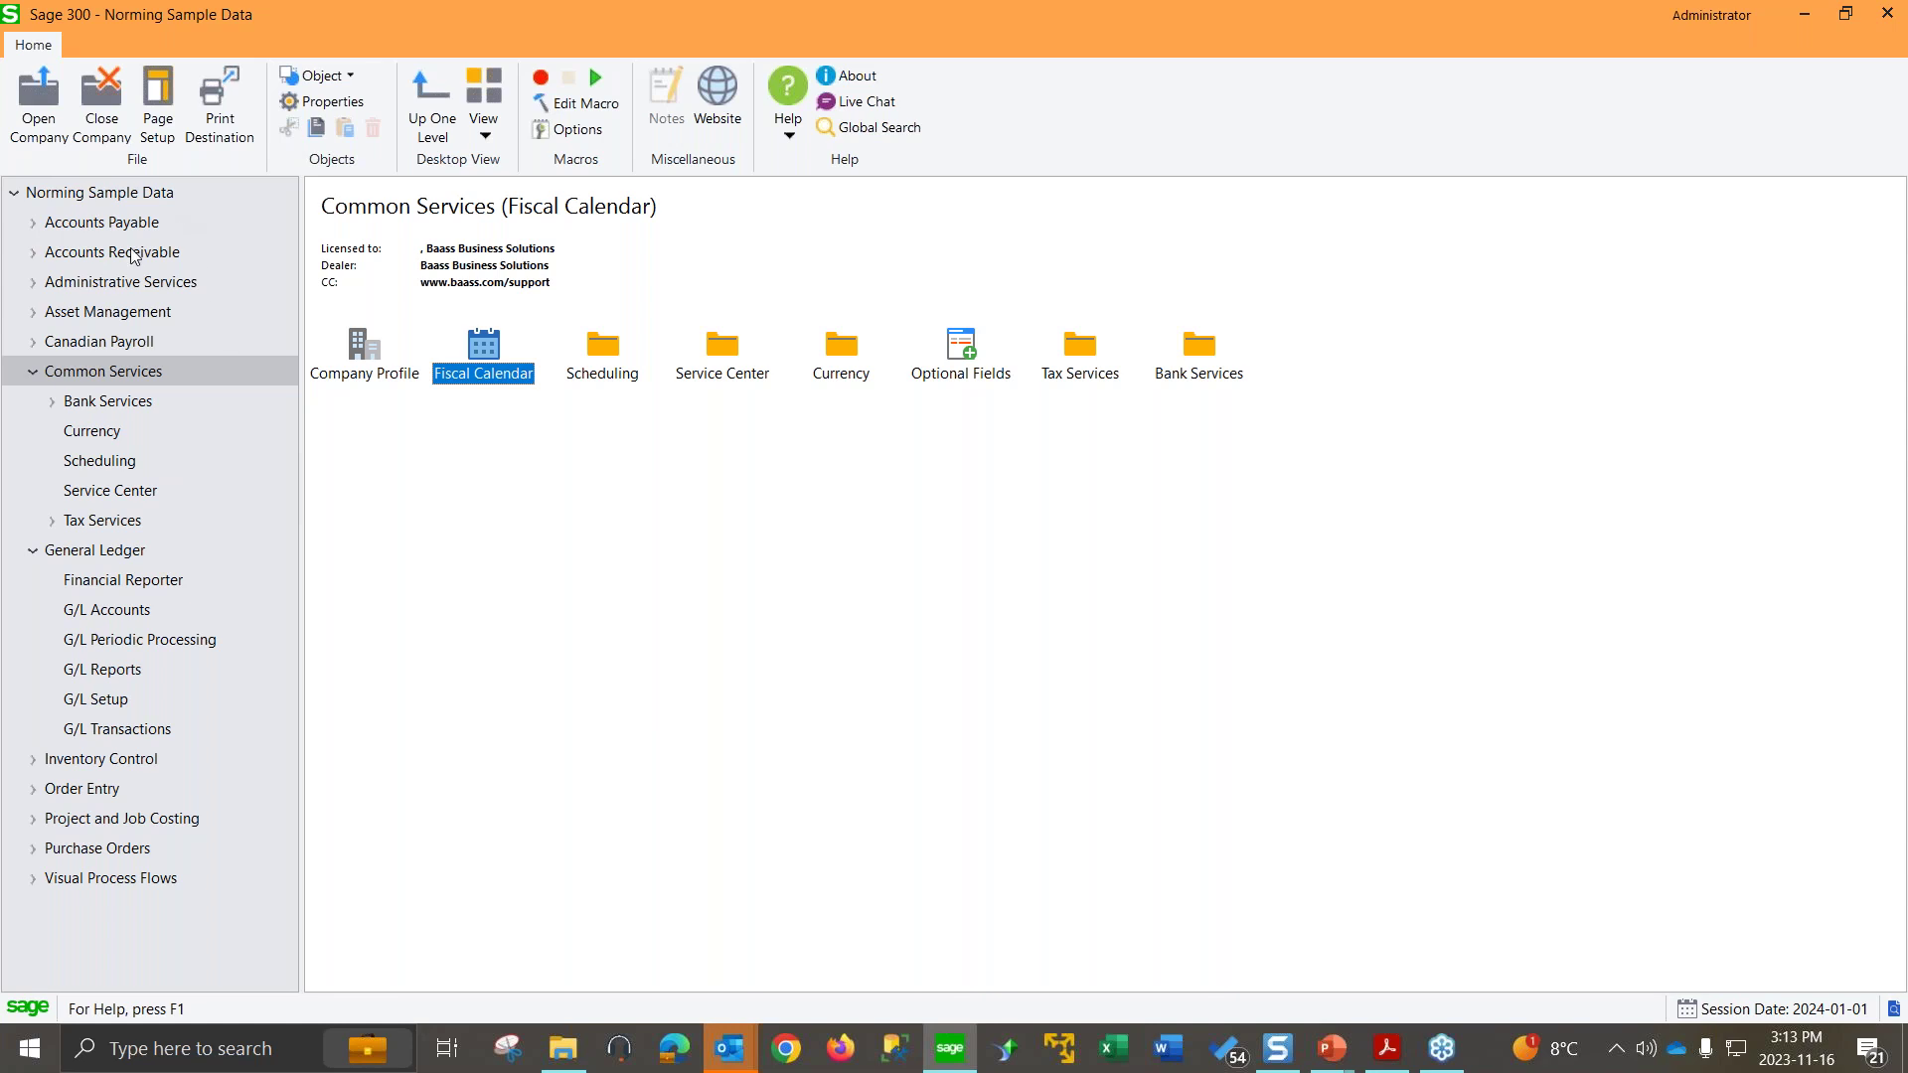
Step: Set the Accounts Payable G/L integration to create G/L transactions by Creating and Posting a New Batch, and save it
left_click(33, 226)
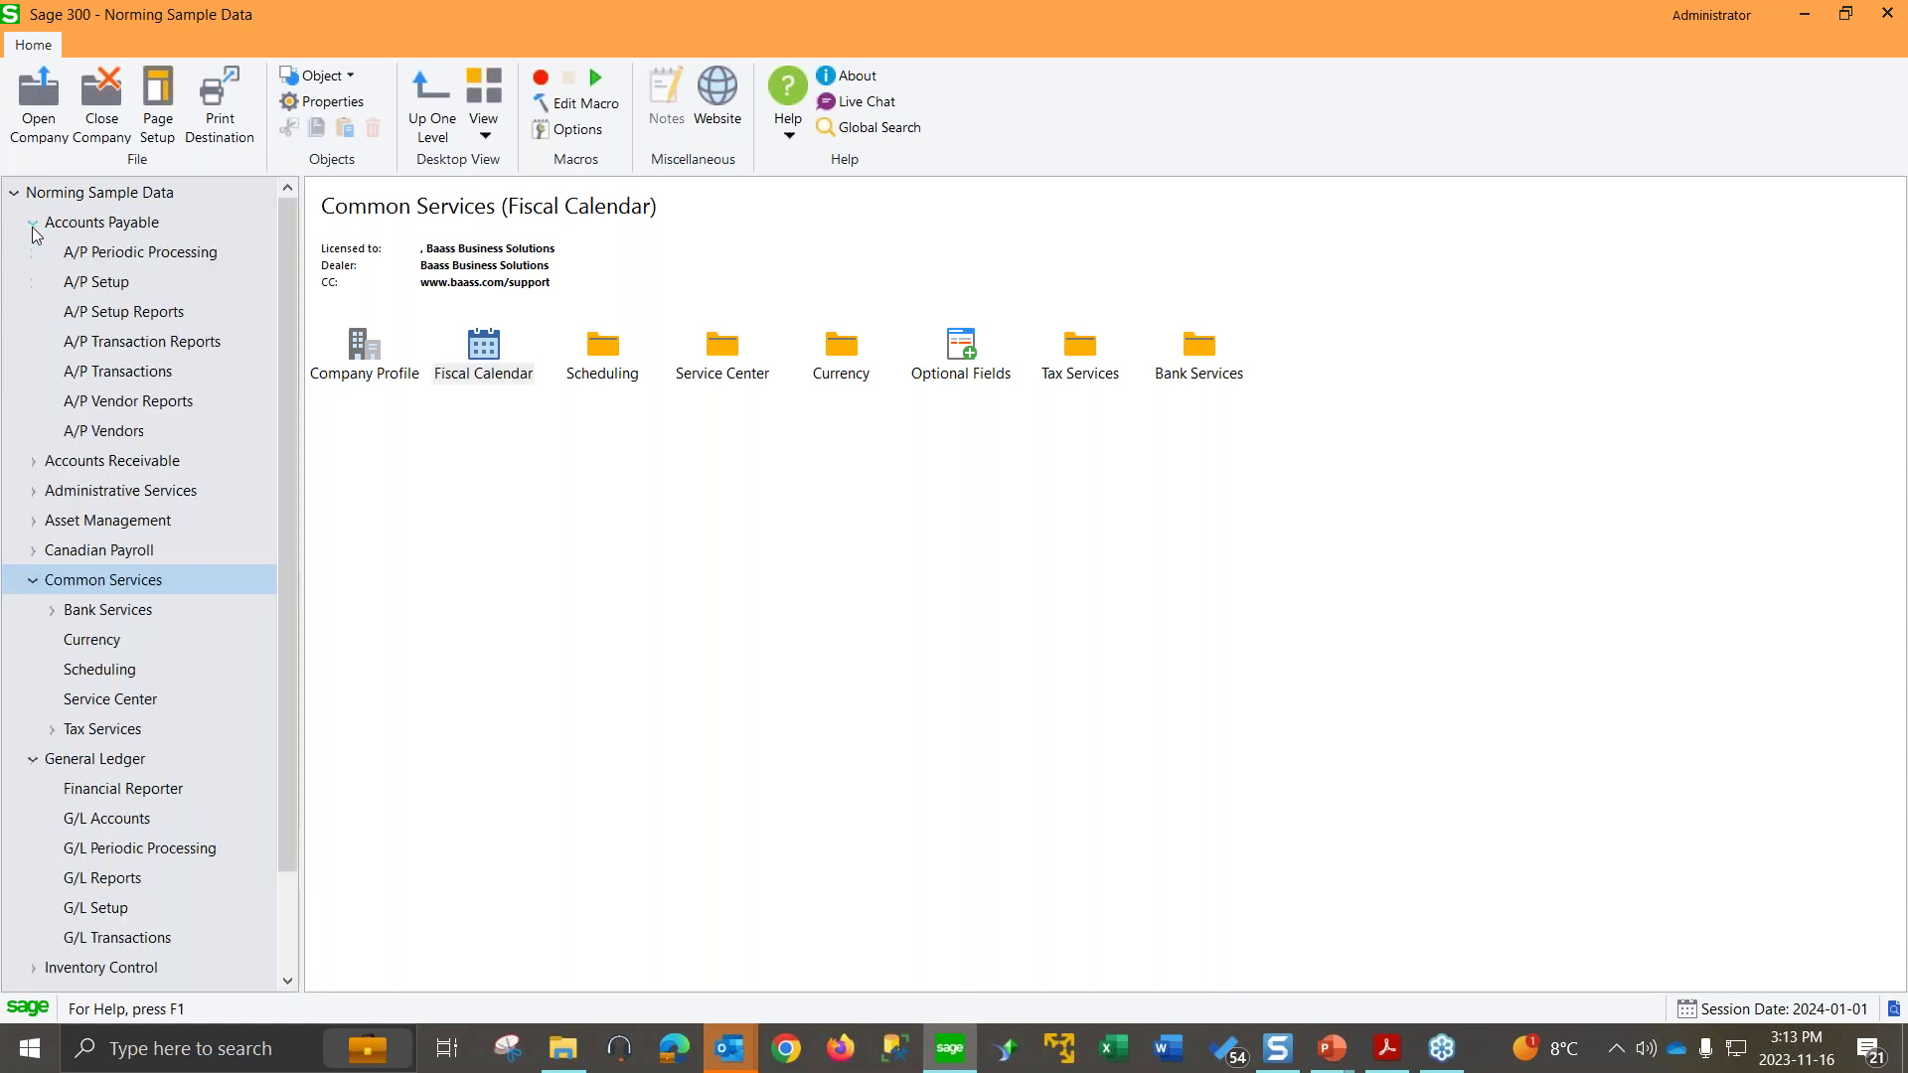
left_click(103, 287)
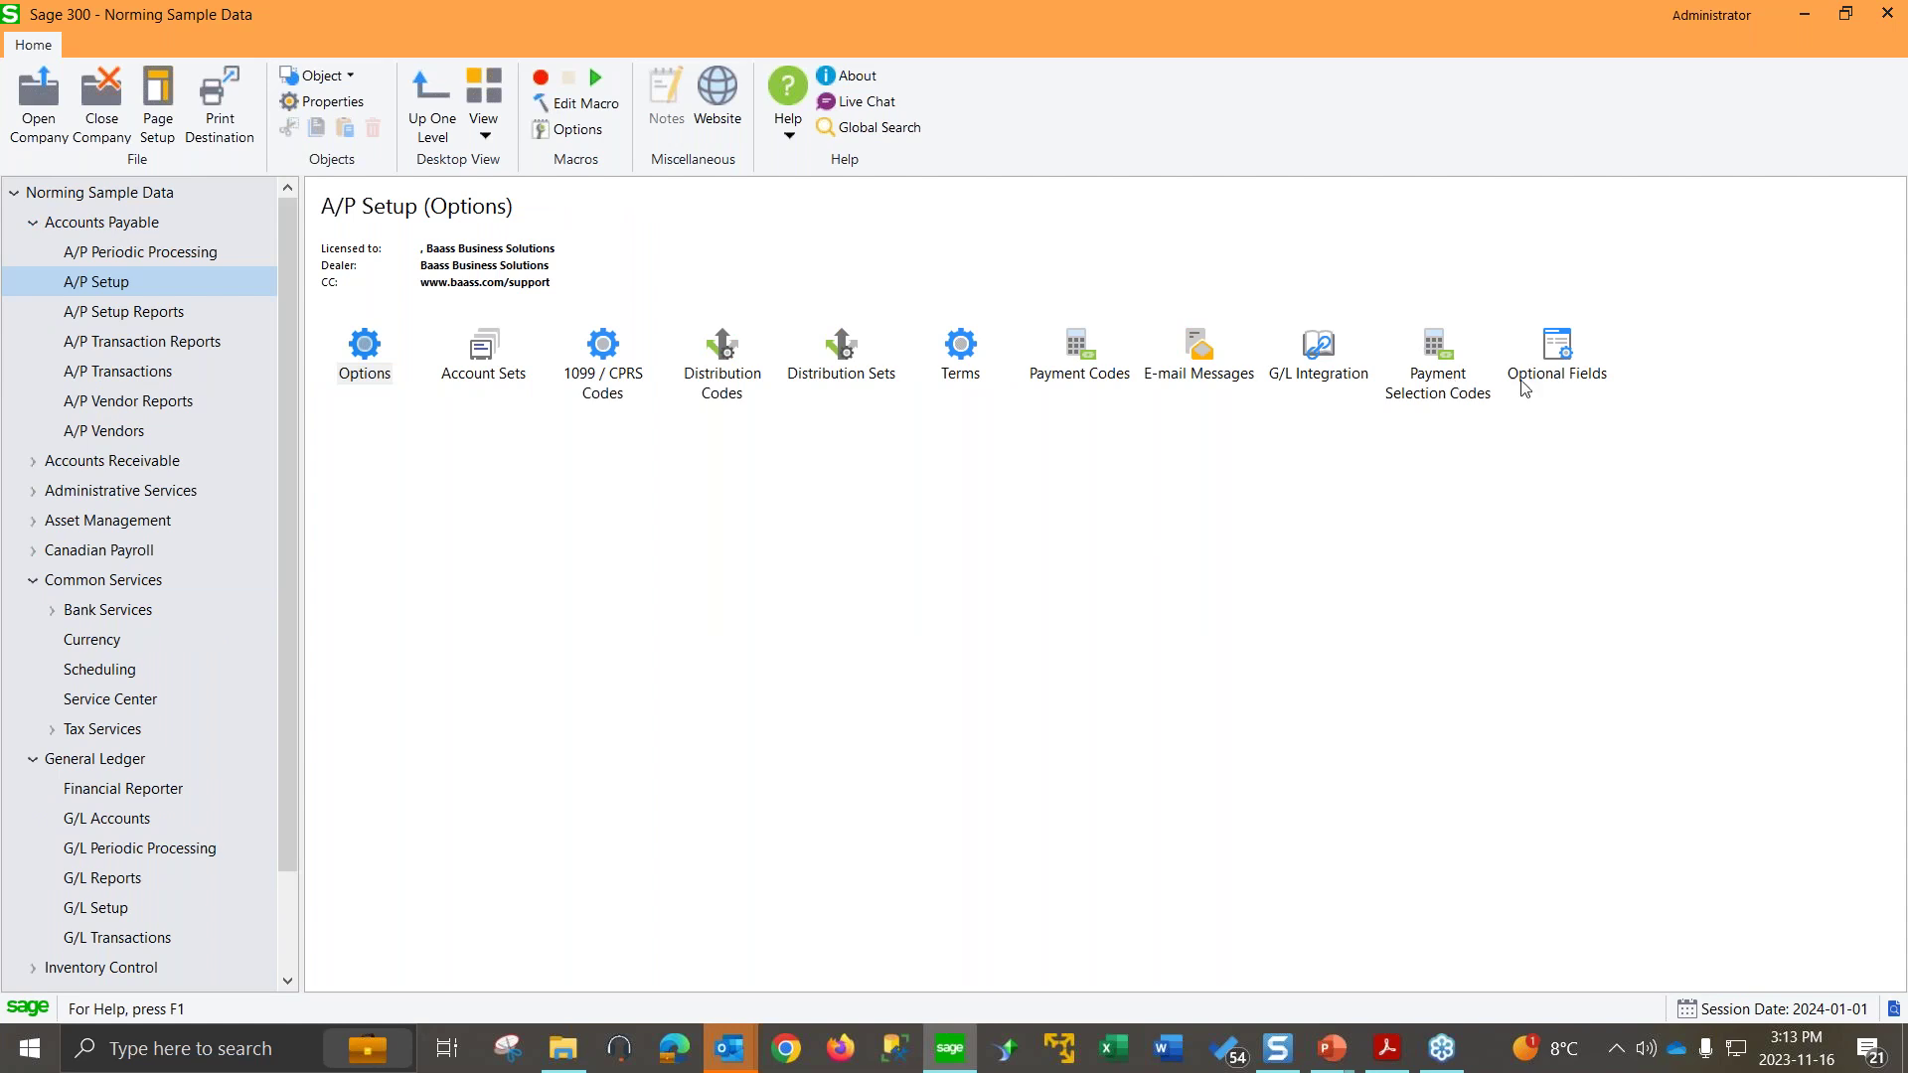
left_click(1314, 358)
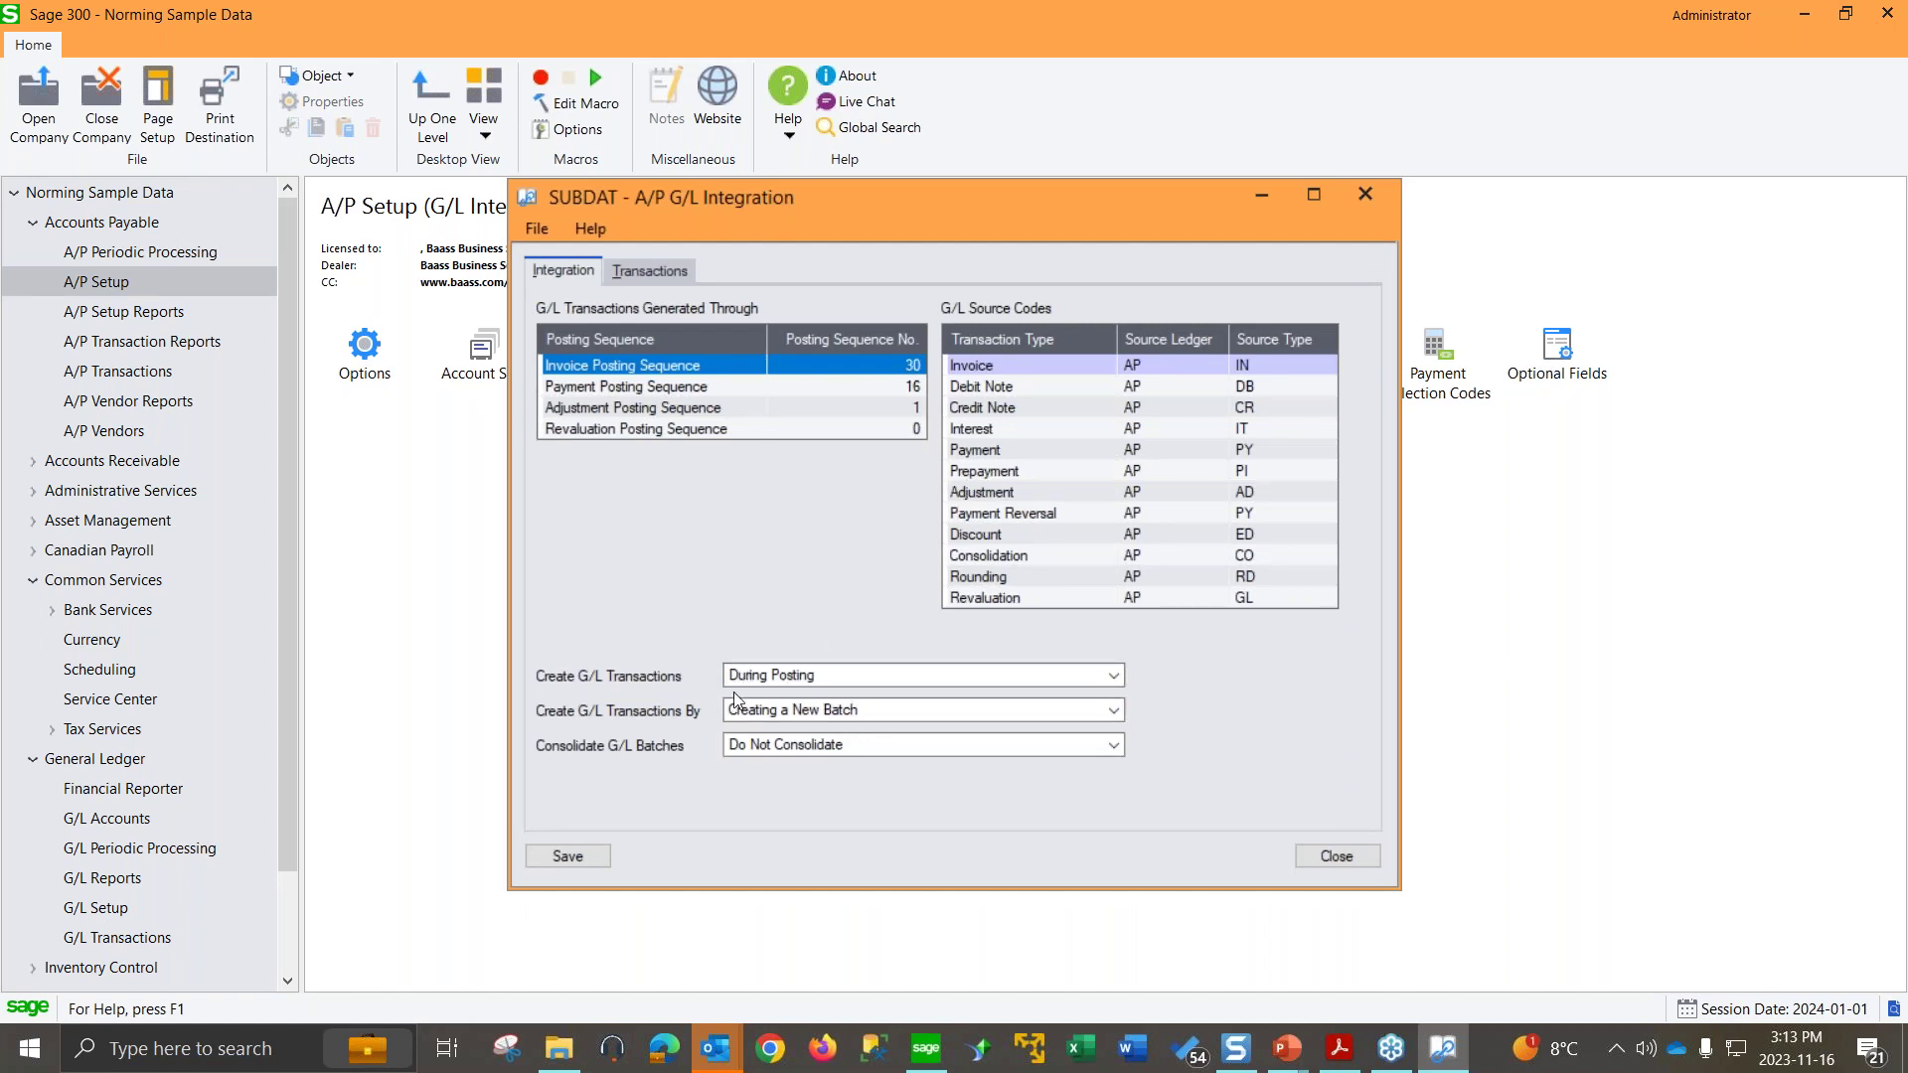
left_click(964, 717)
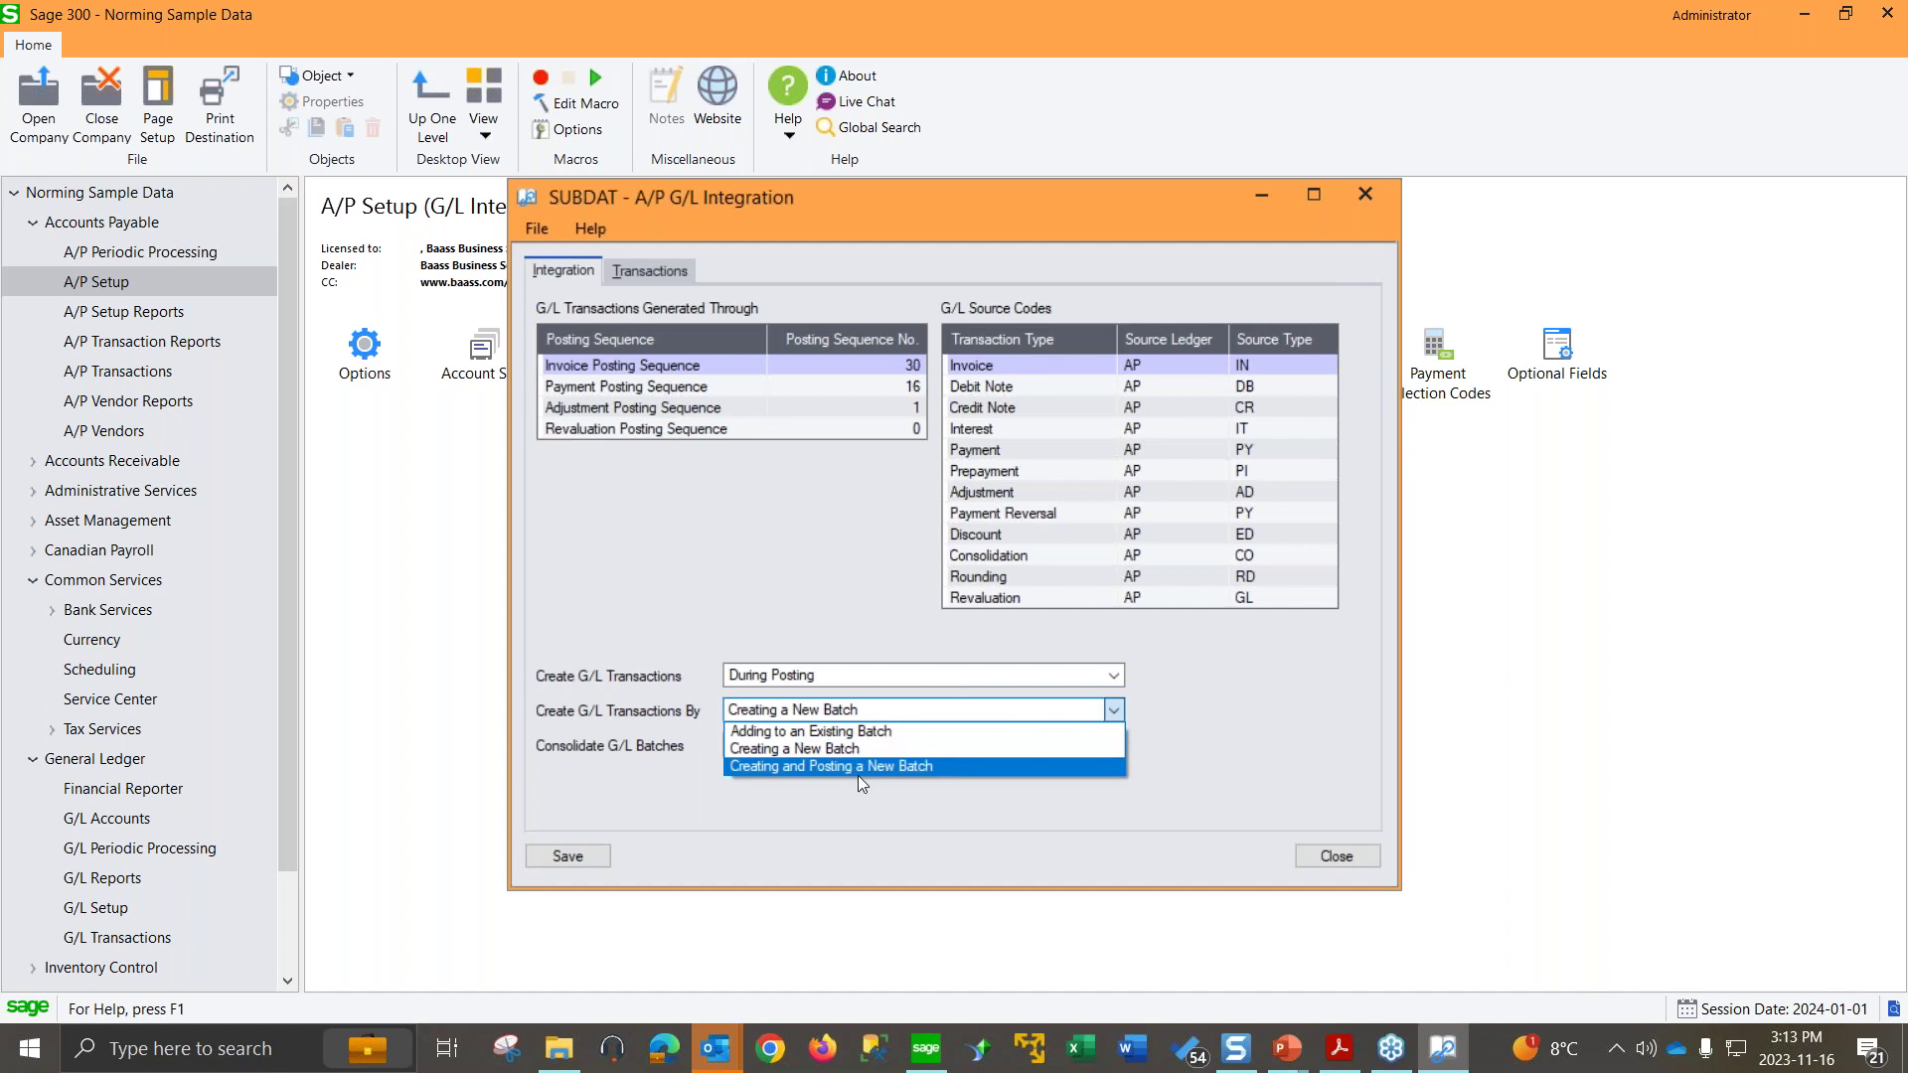
left_click(849, 767)
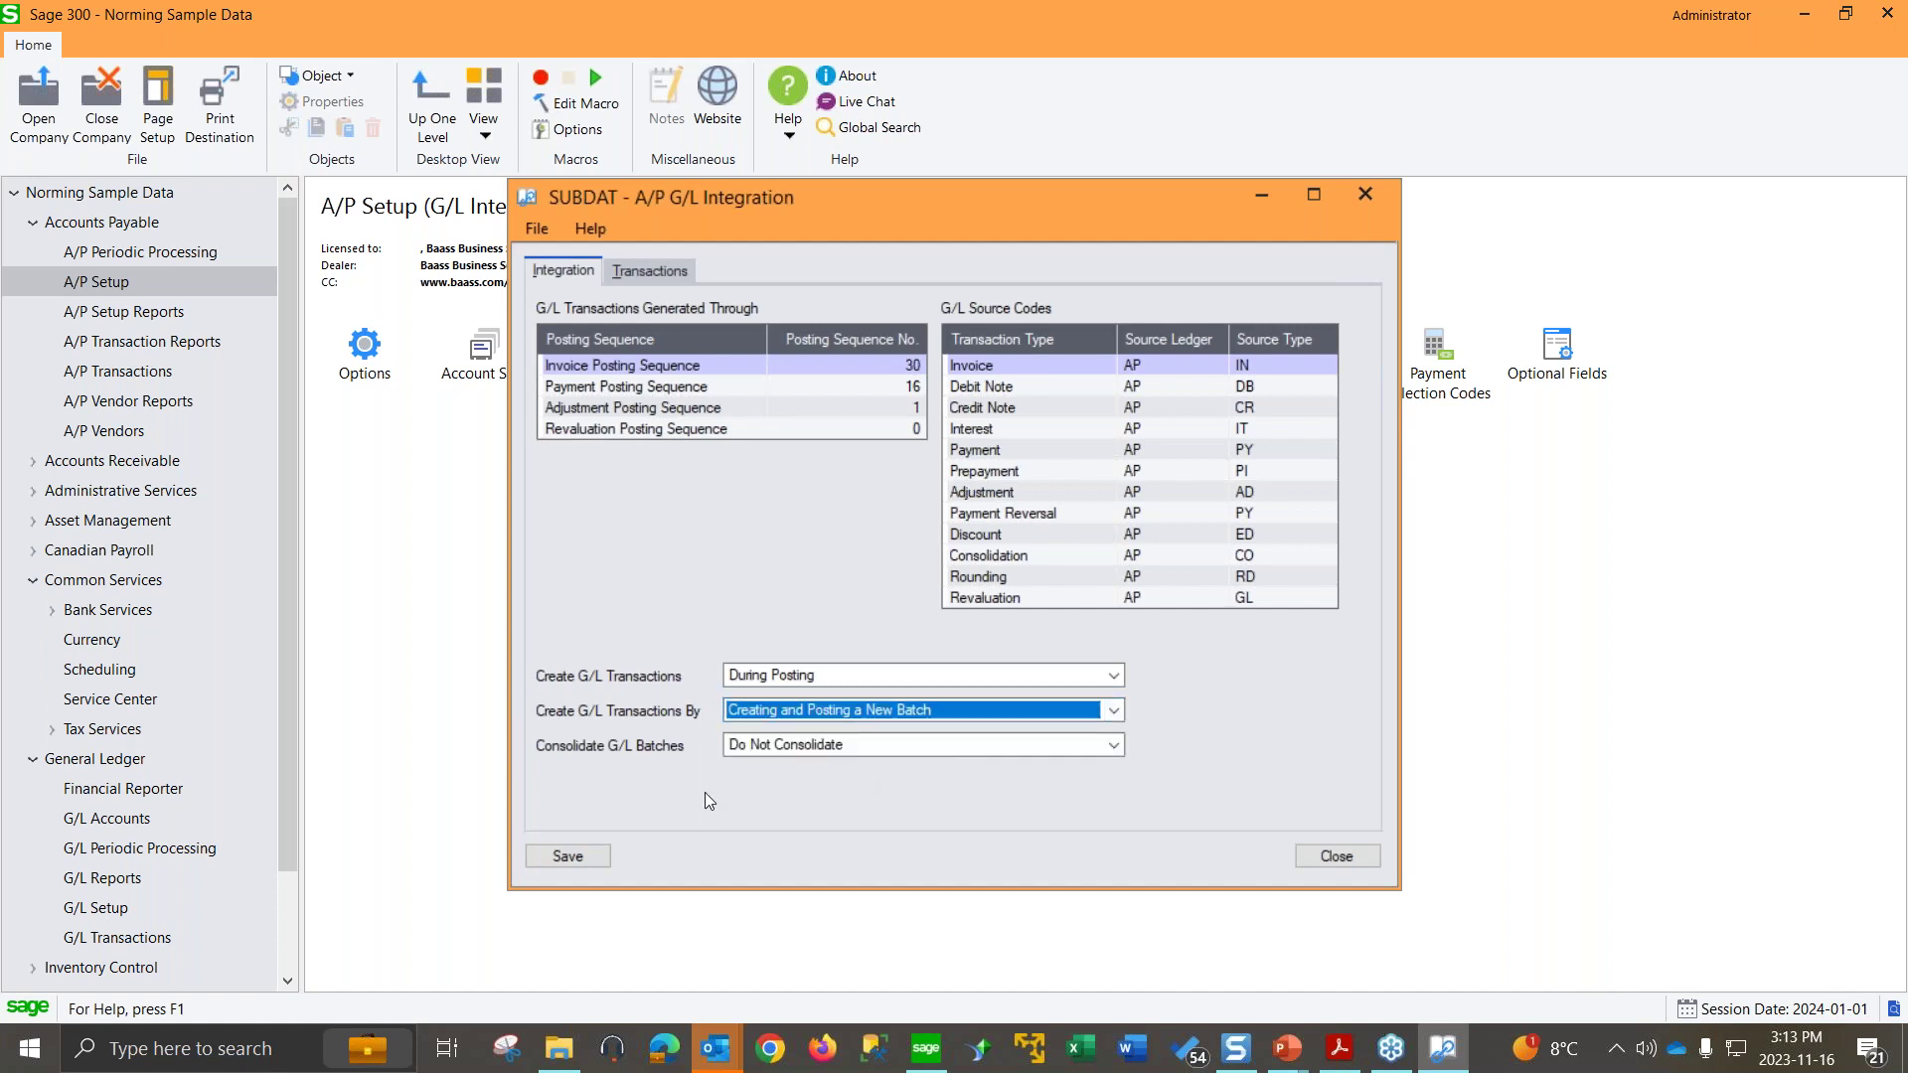
left_click(562, 860)
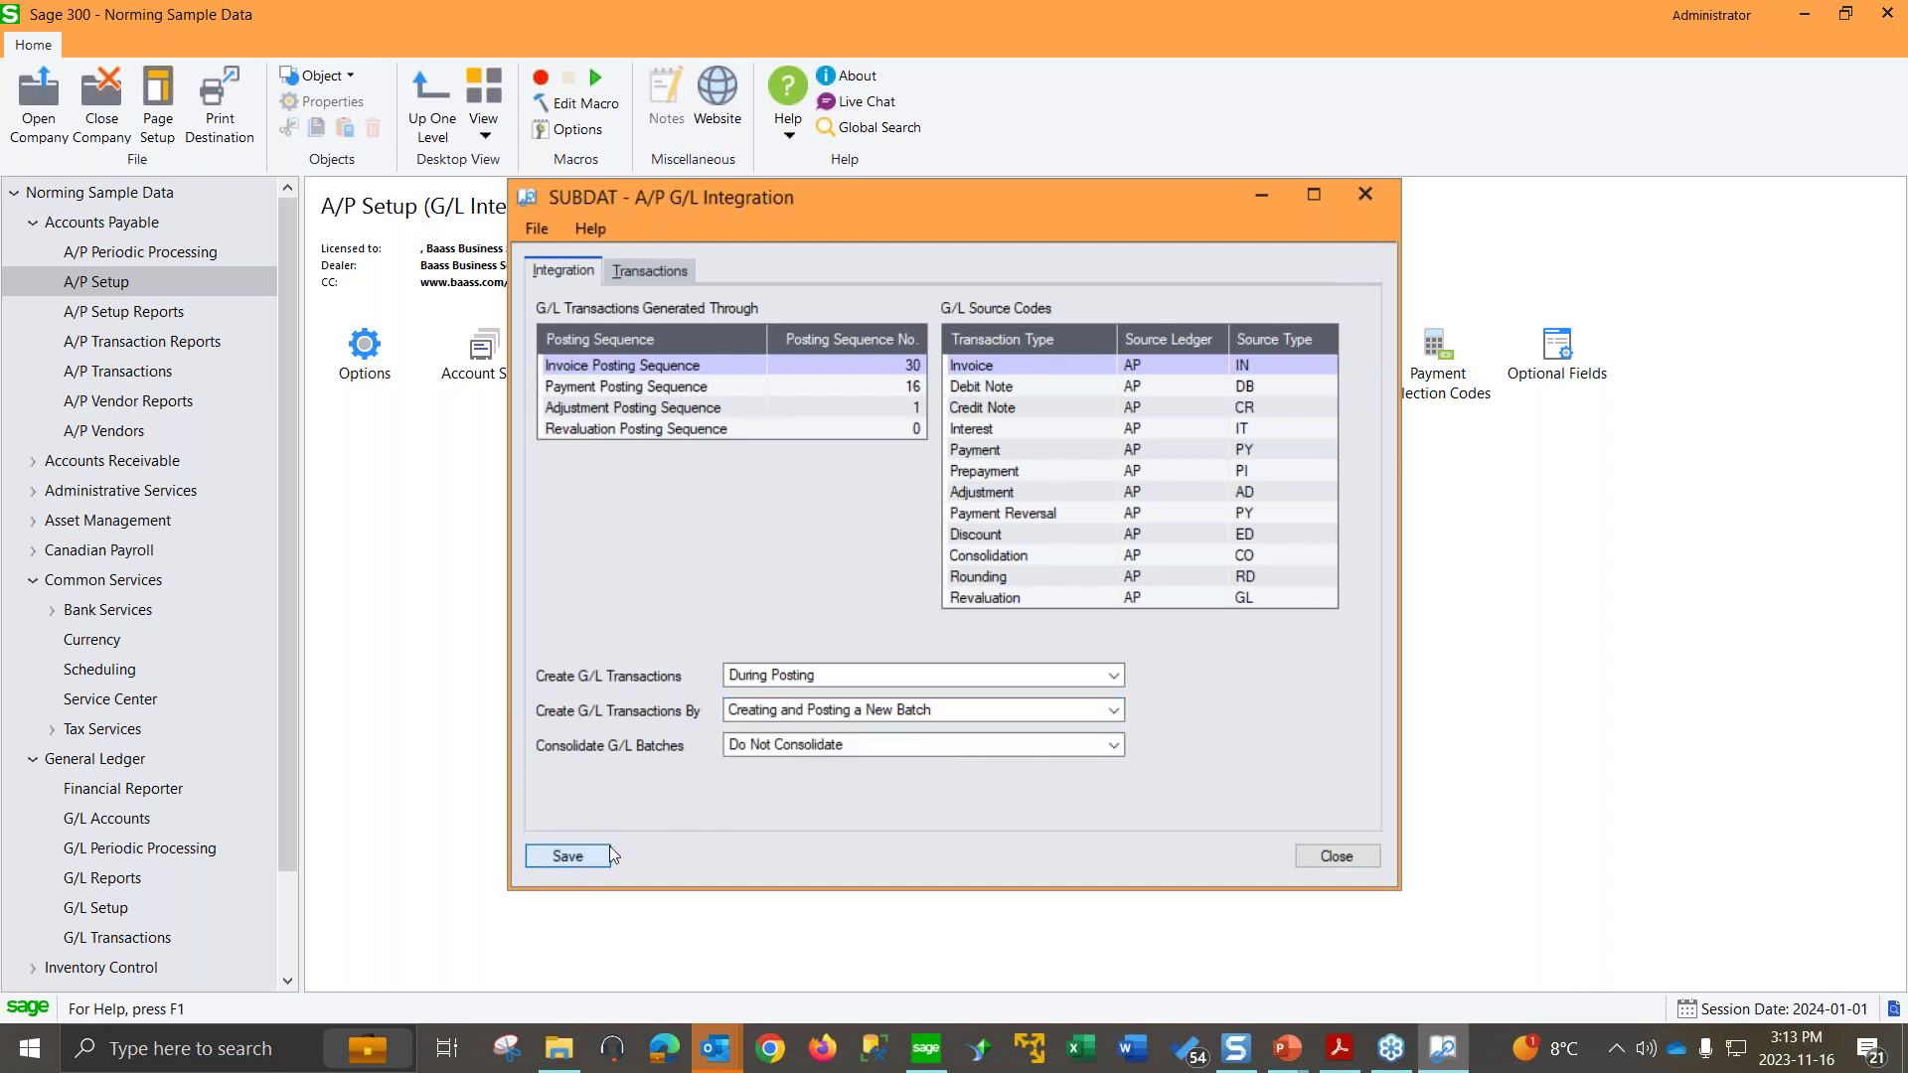
left_click(1334, 858)
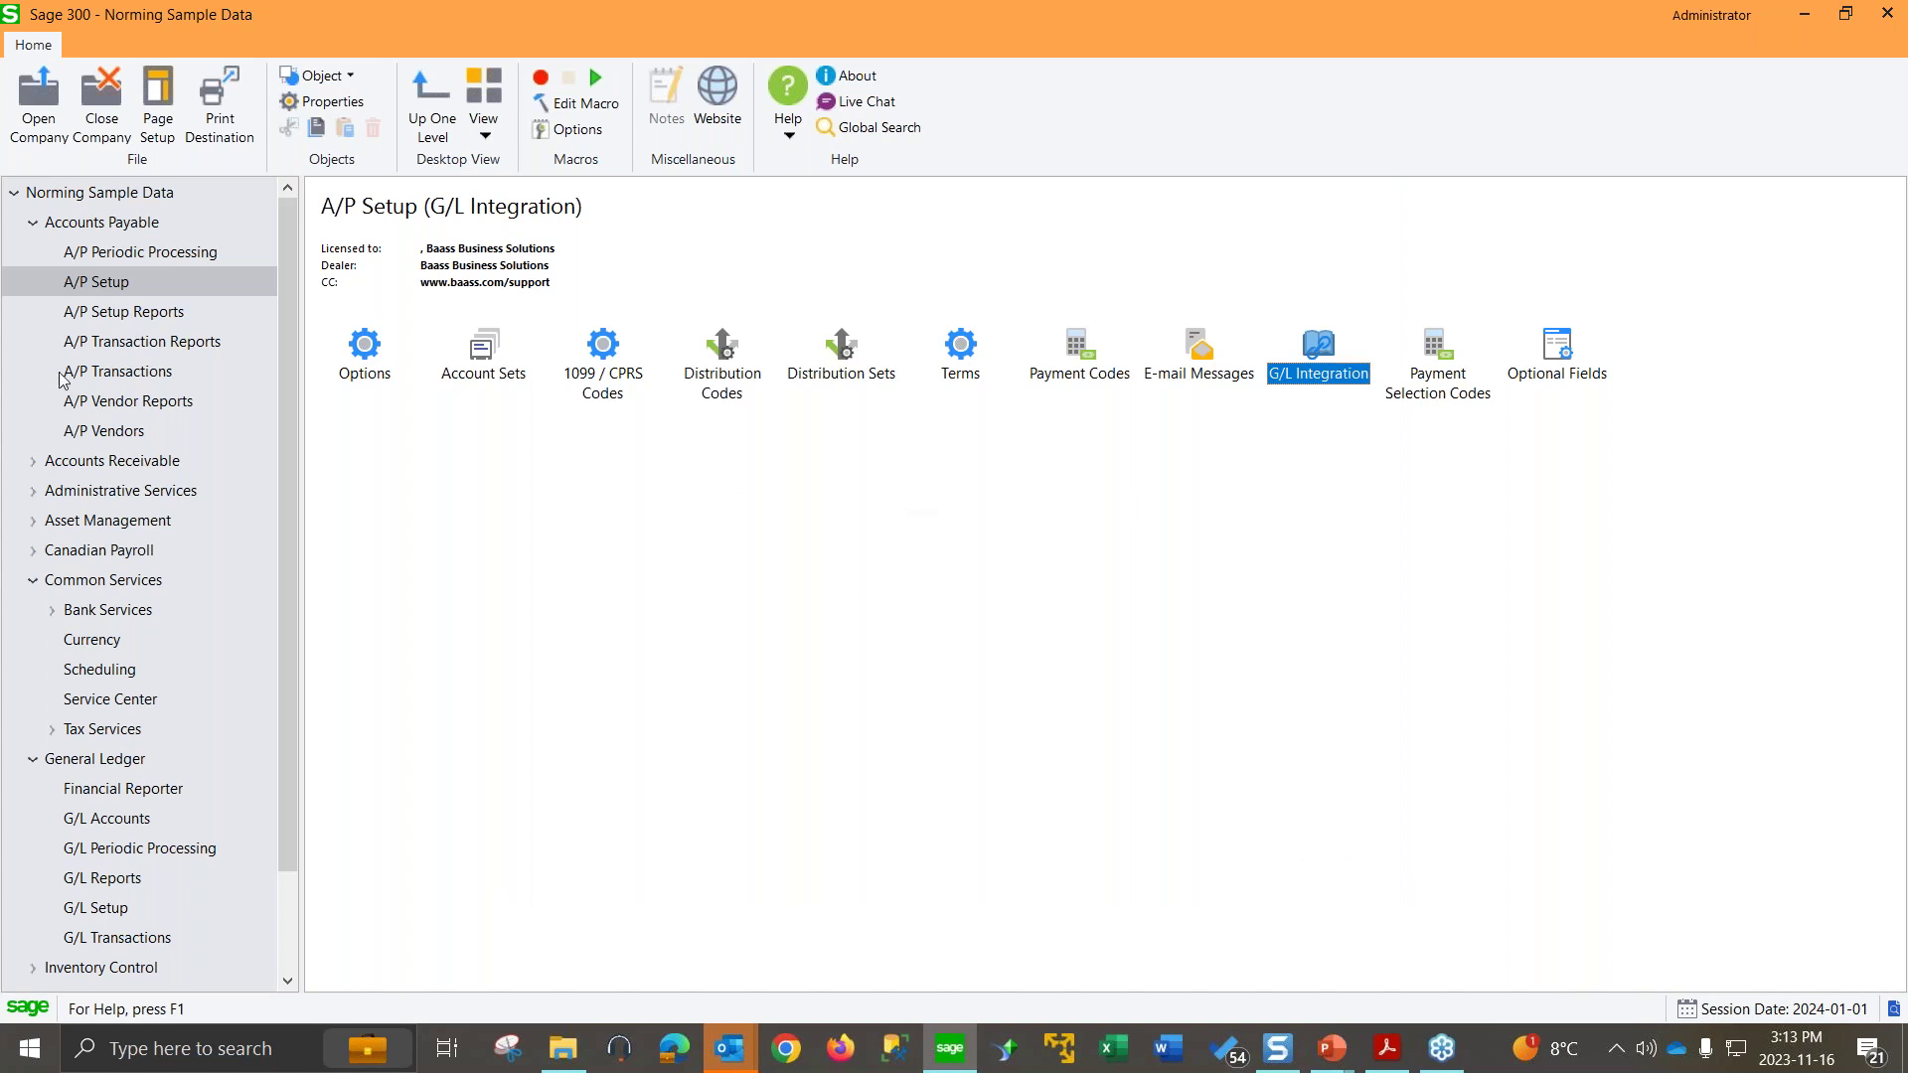
Step: Create a new A/P invoice batch and set vendor 1400 on its first entry
left_click(113, 378)
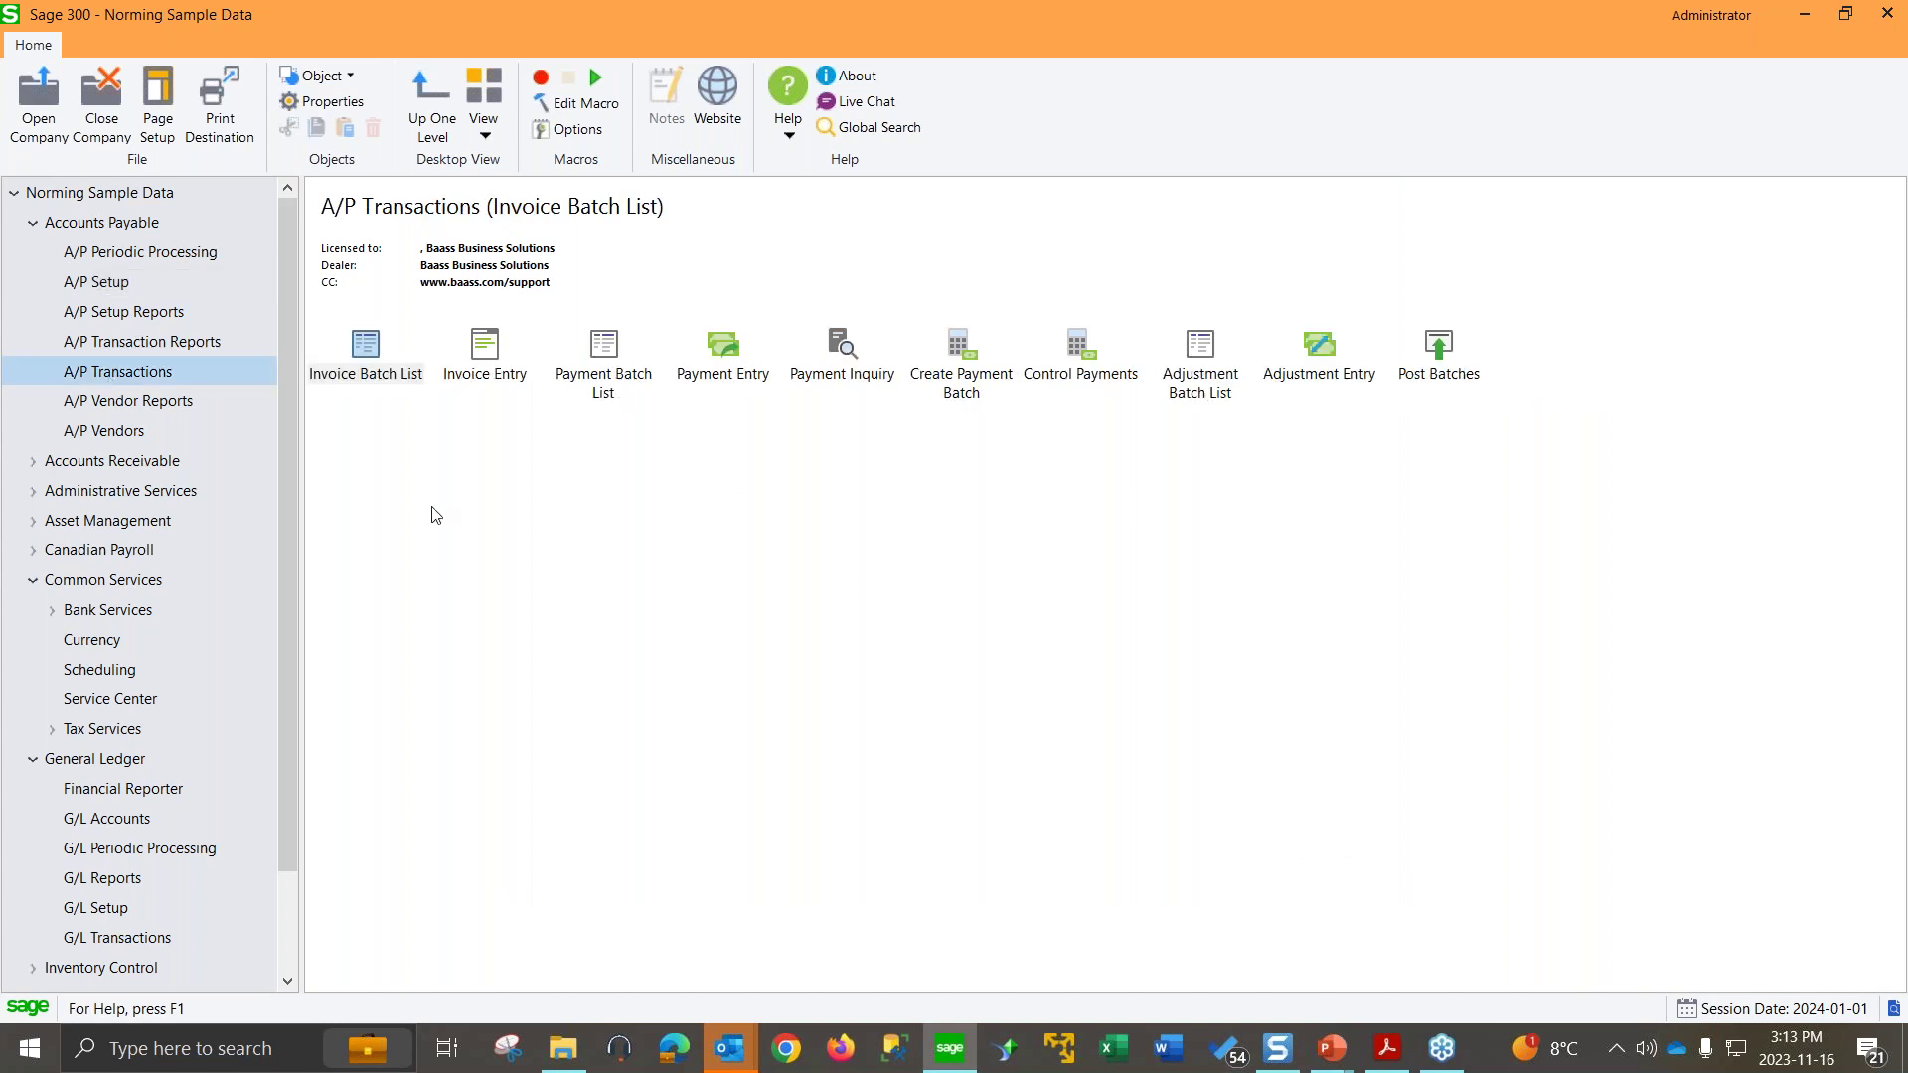
left_click(375, 361)
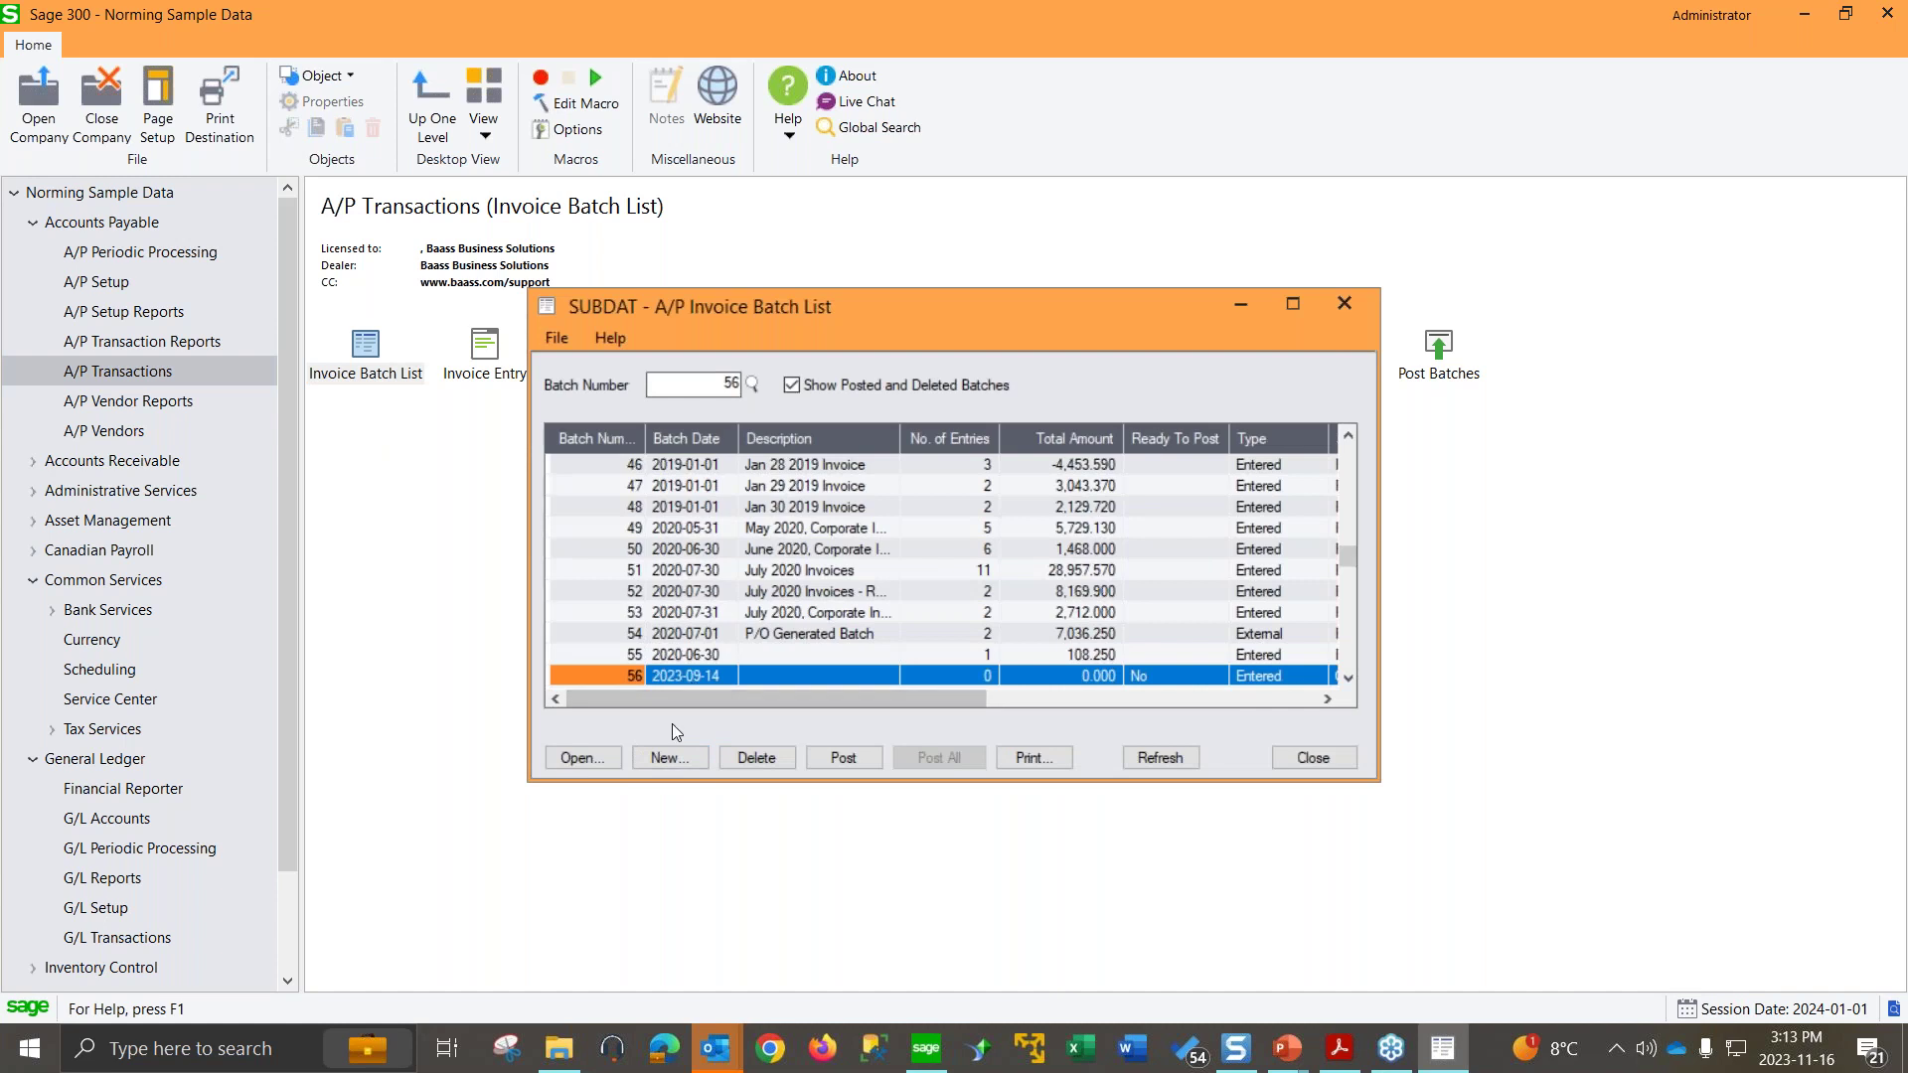
left_click(672, 760)
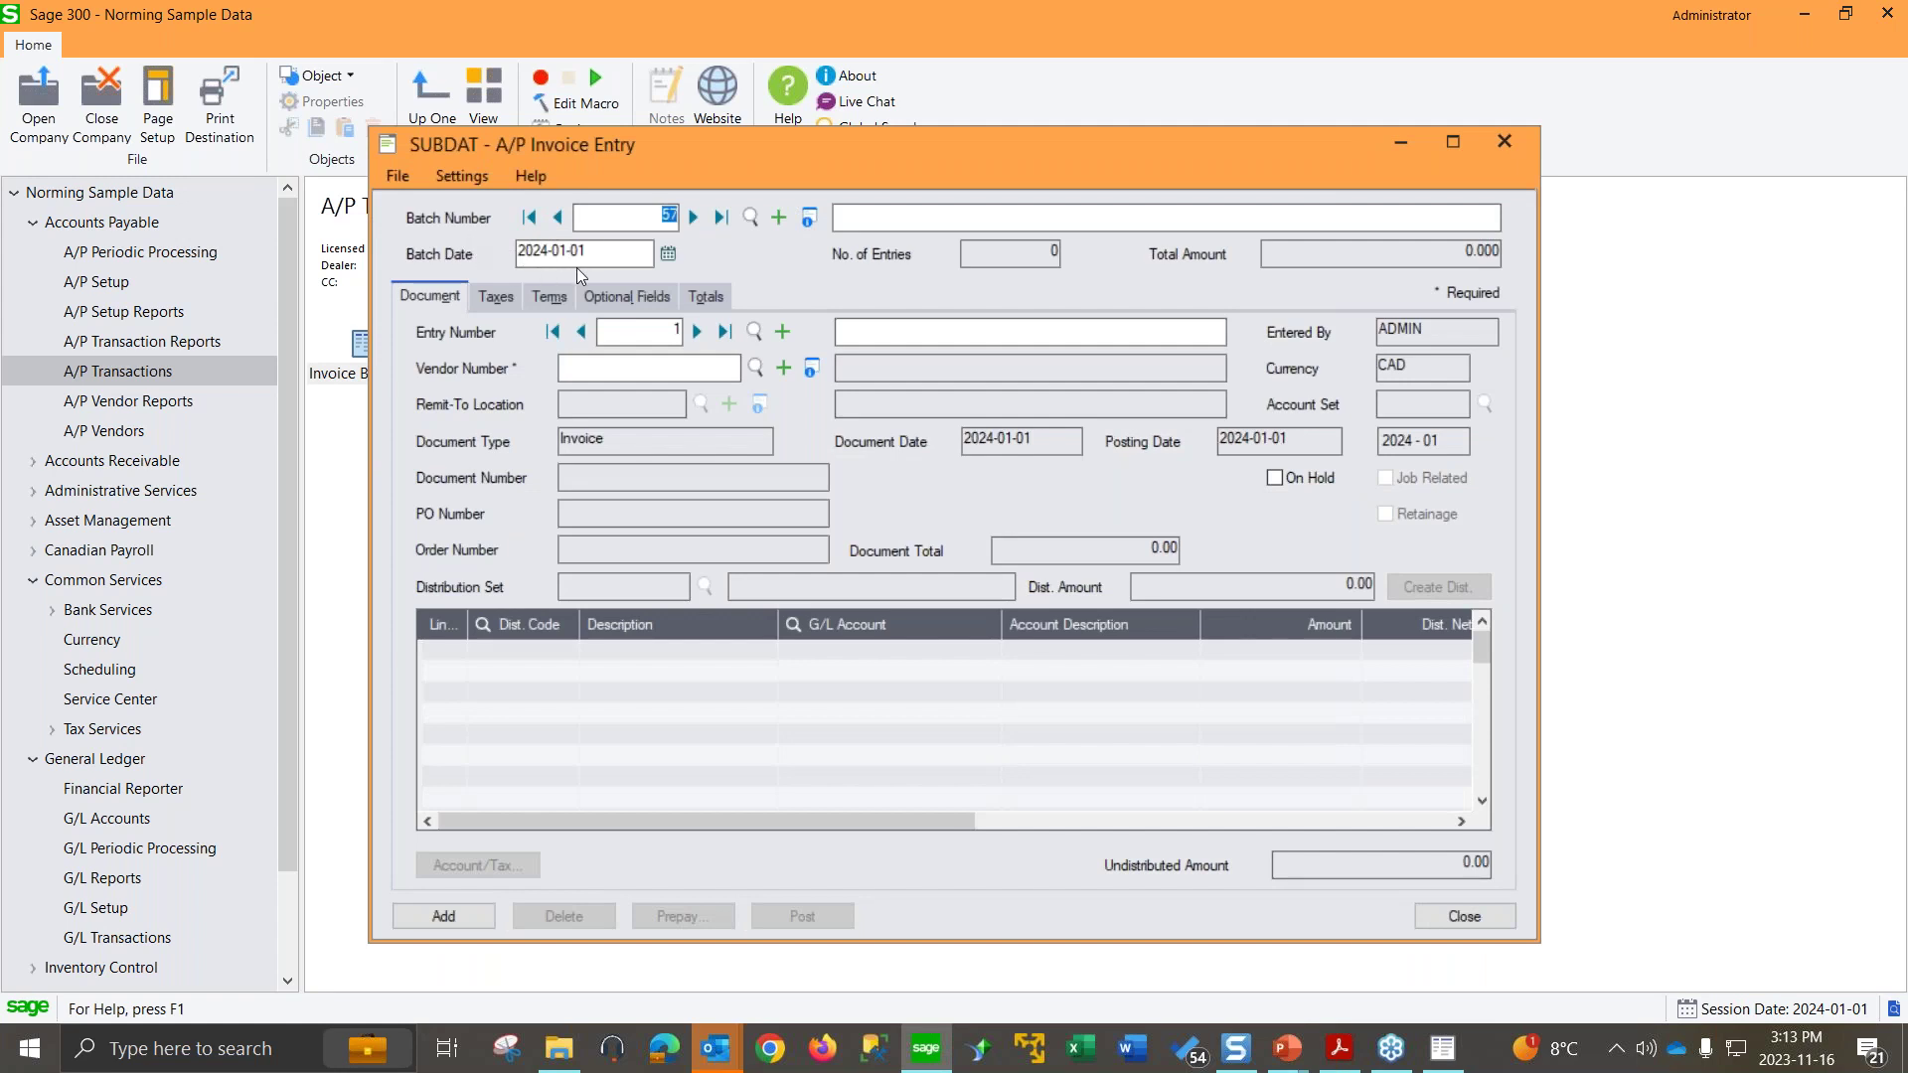
left_click(566, 255)
key("Delete")
left_click(570, 370)
type("1400")
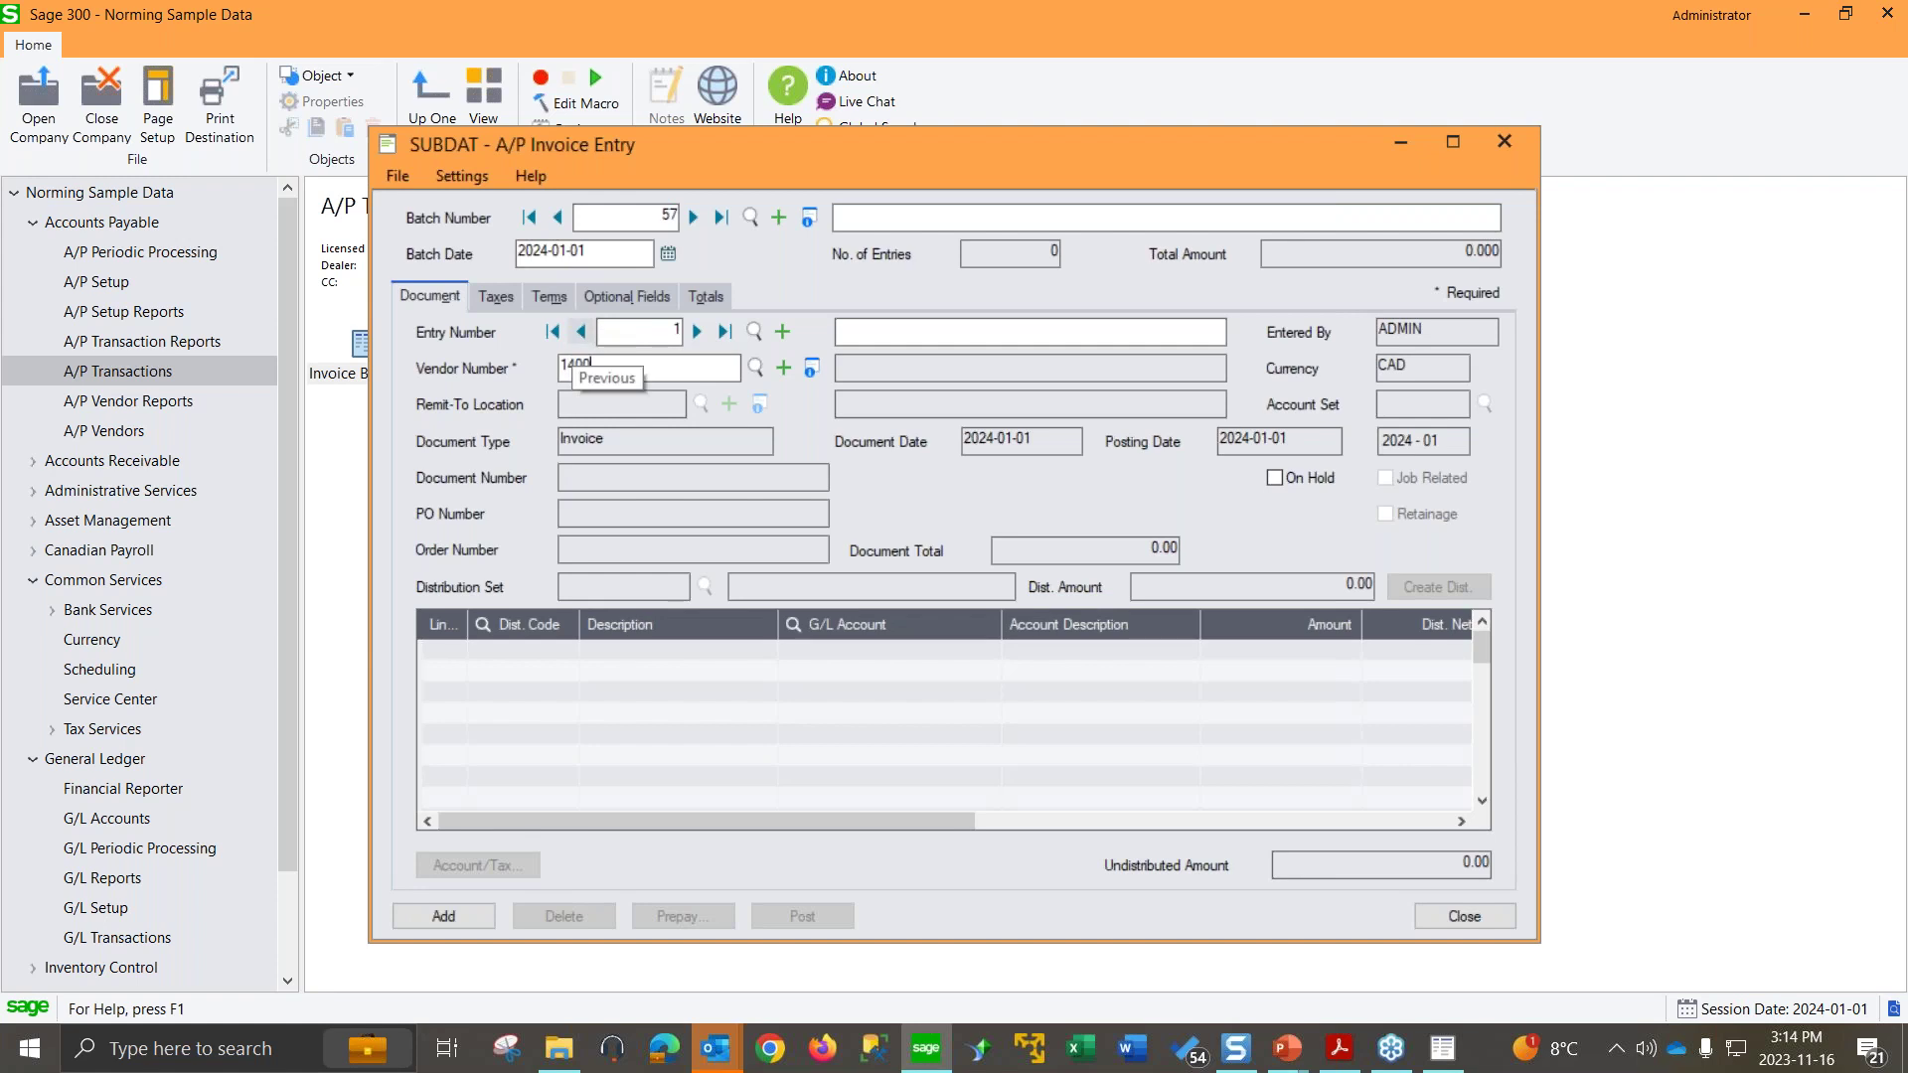
key("Tab")
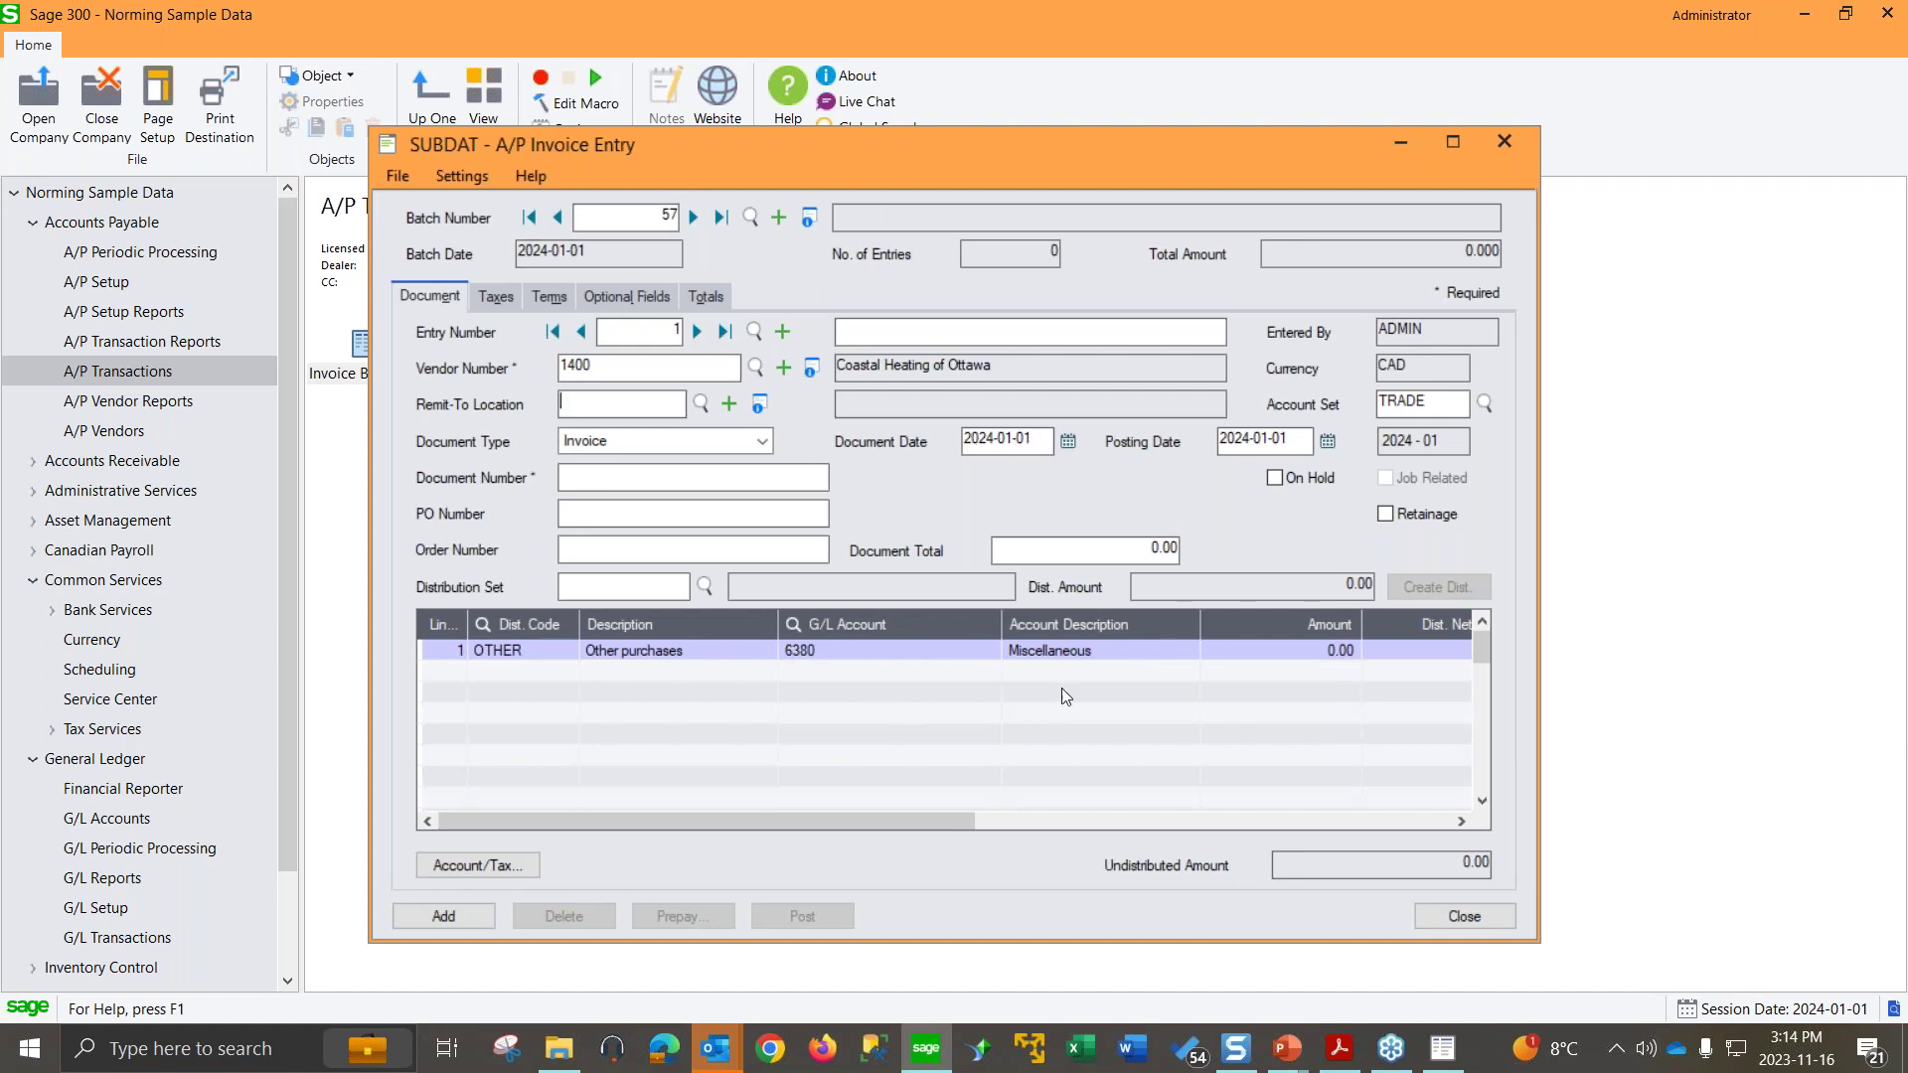
Step: Set the invoice's OTHER distribution line amount to 100.00 and the document total to 113.00
left_click(1260, 653)
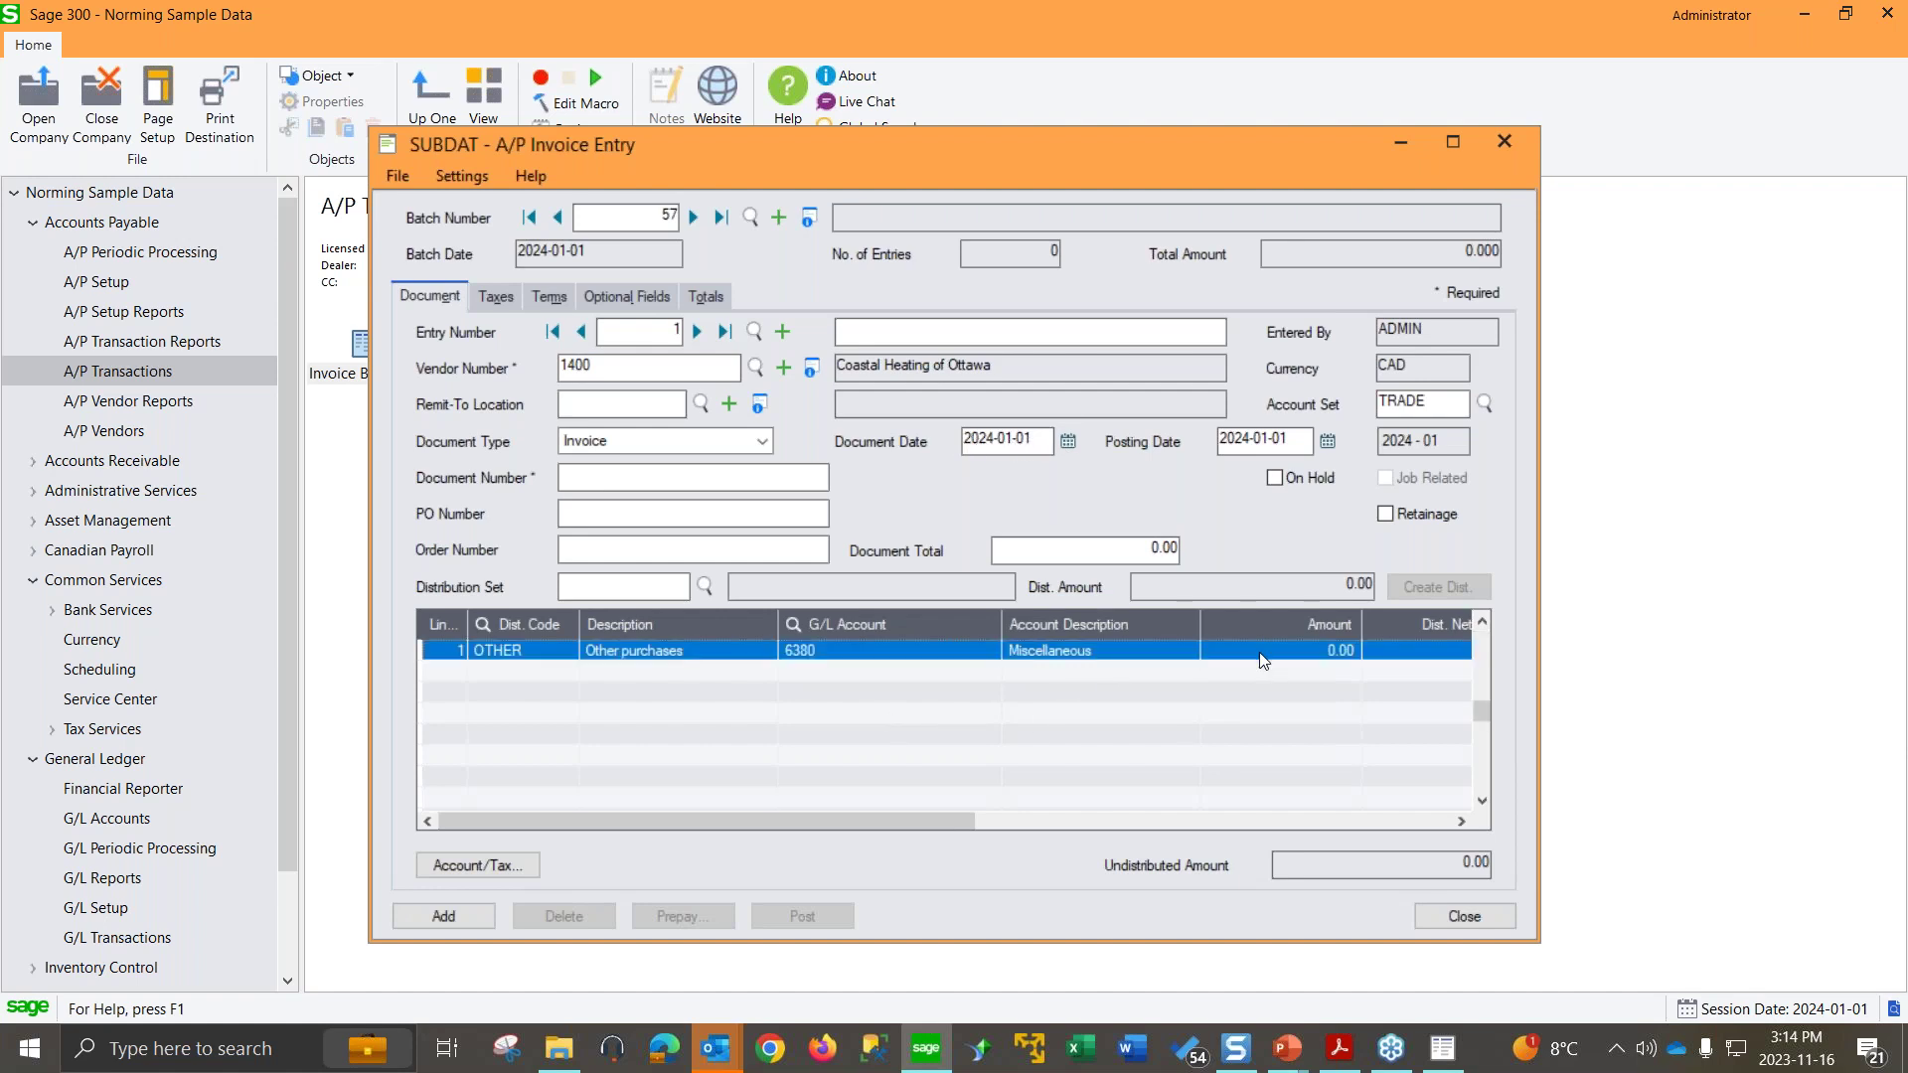
left_click(1262, 653)
type("100")
left_click(1078, 546)
left_click(1077, 546)
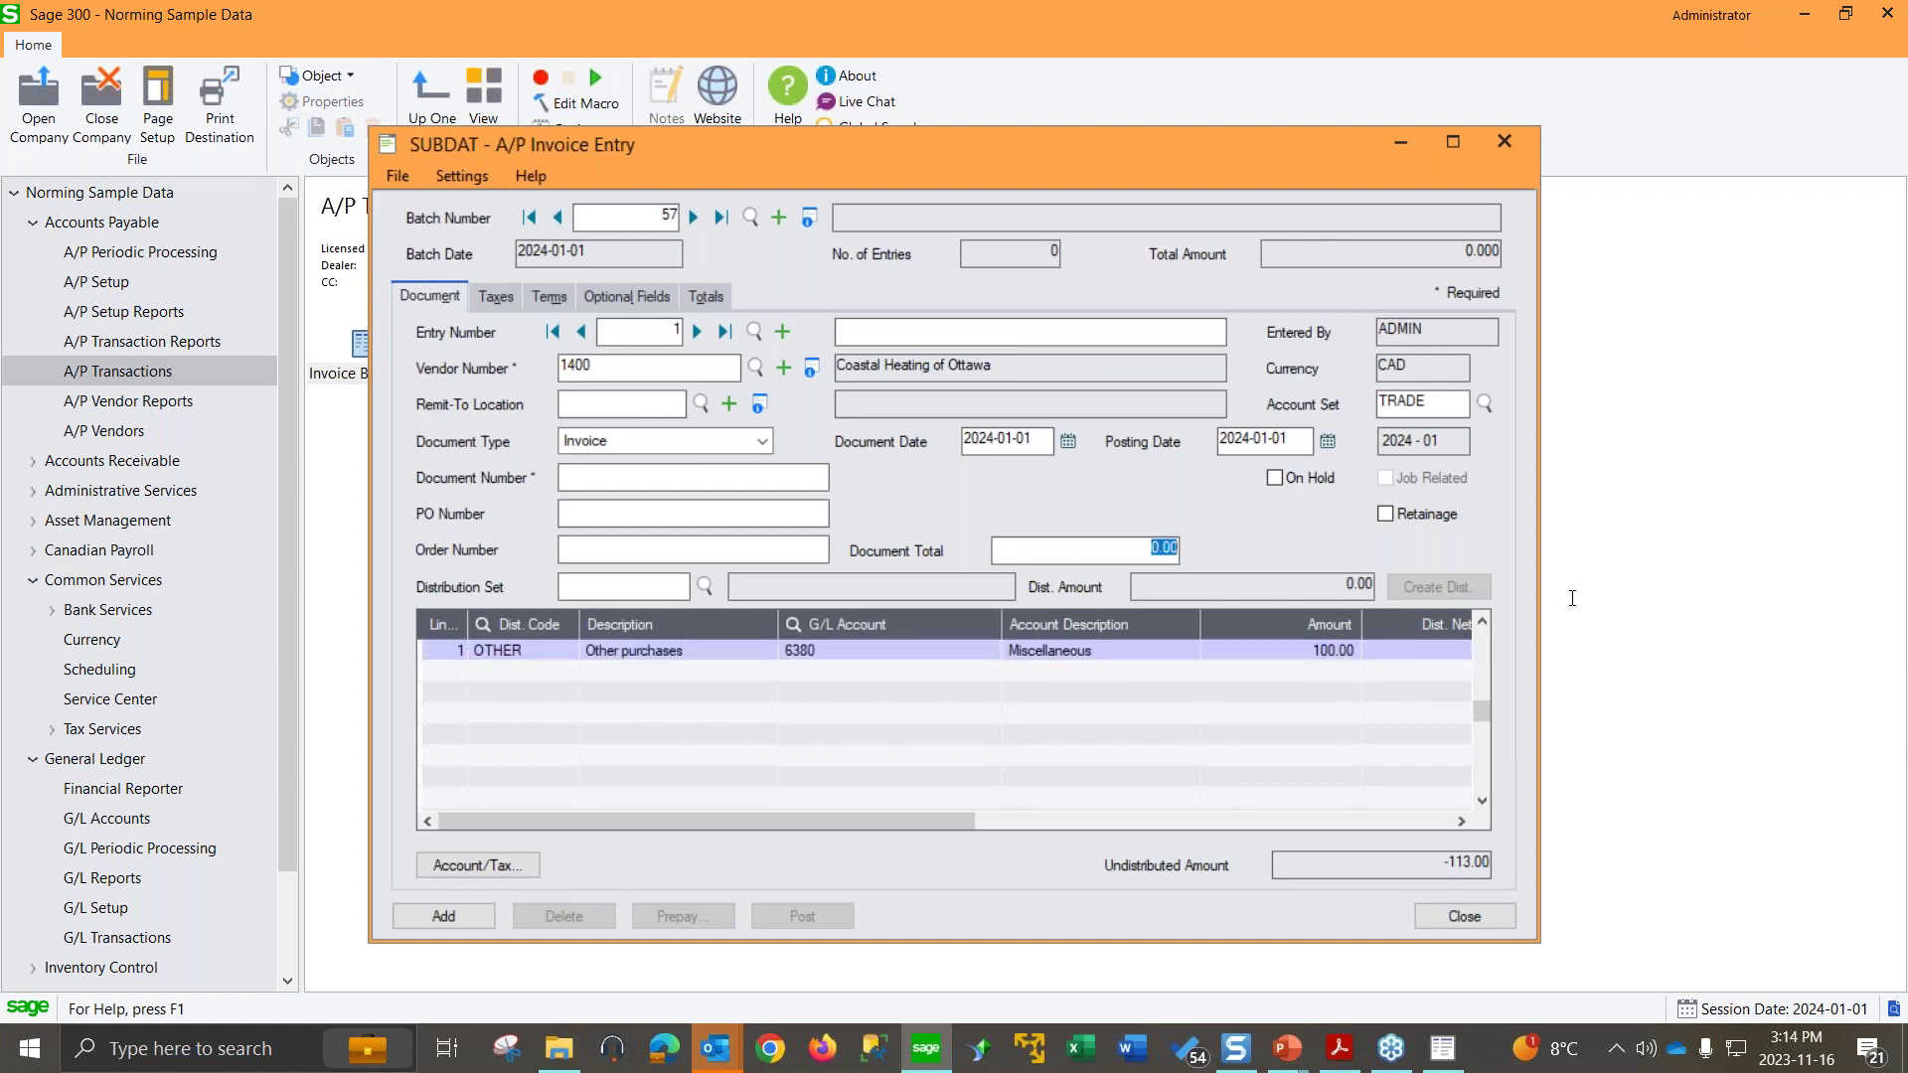
type("113.")
left_click(982, 759)
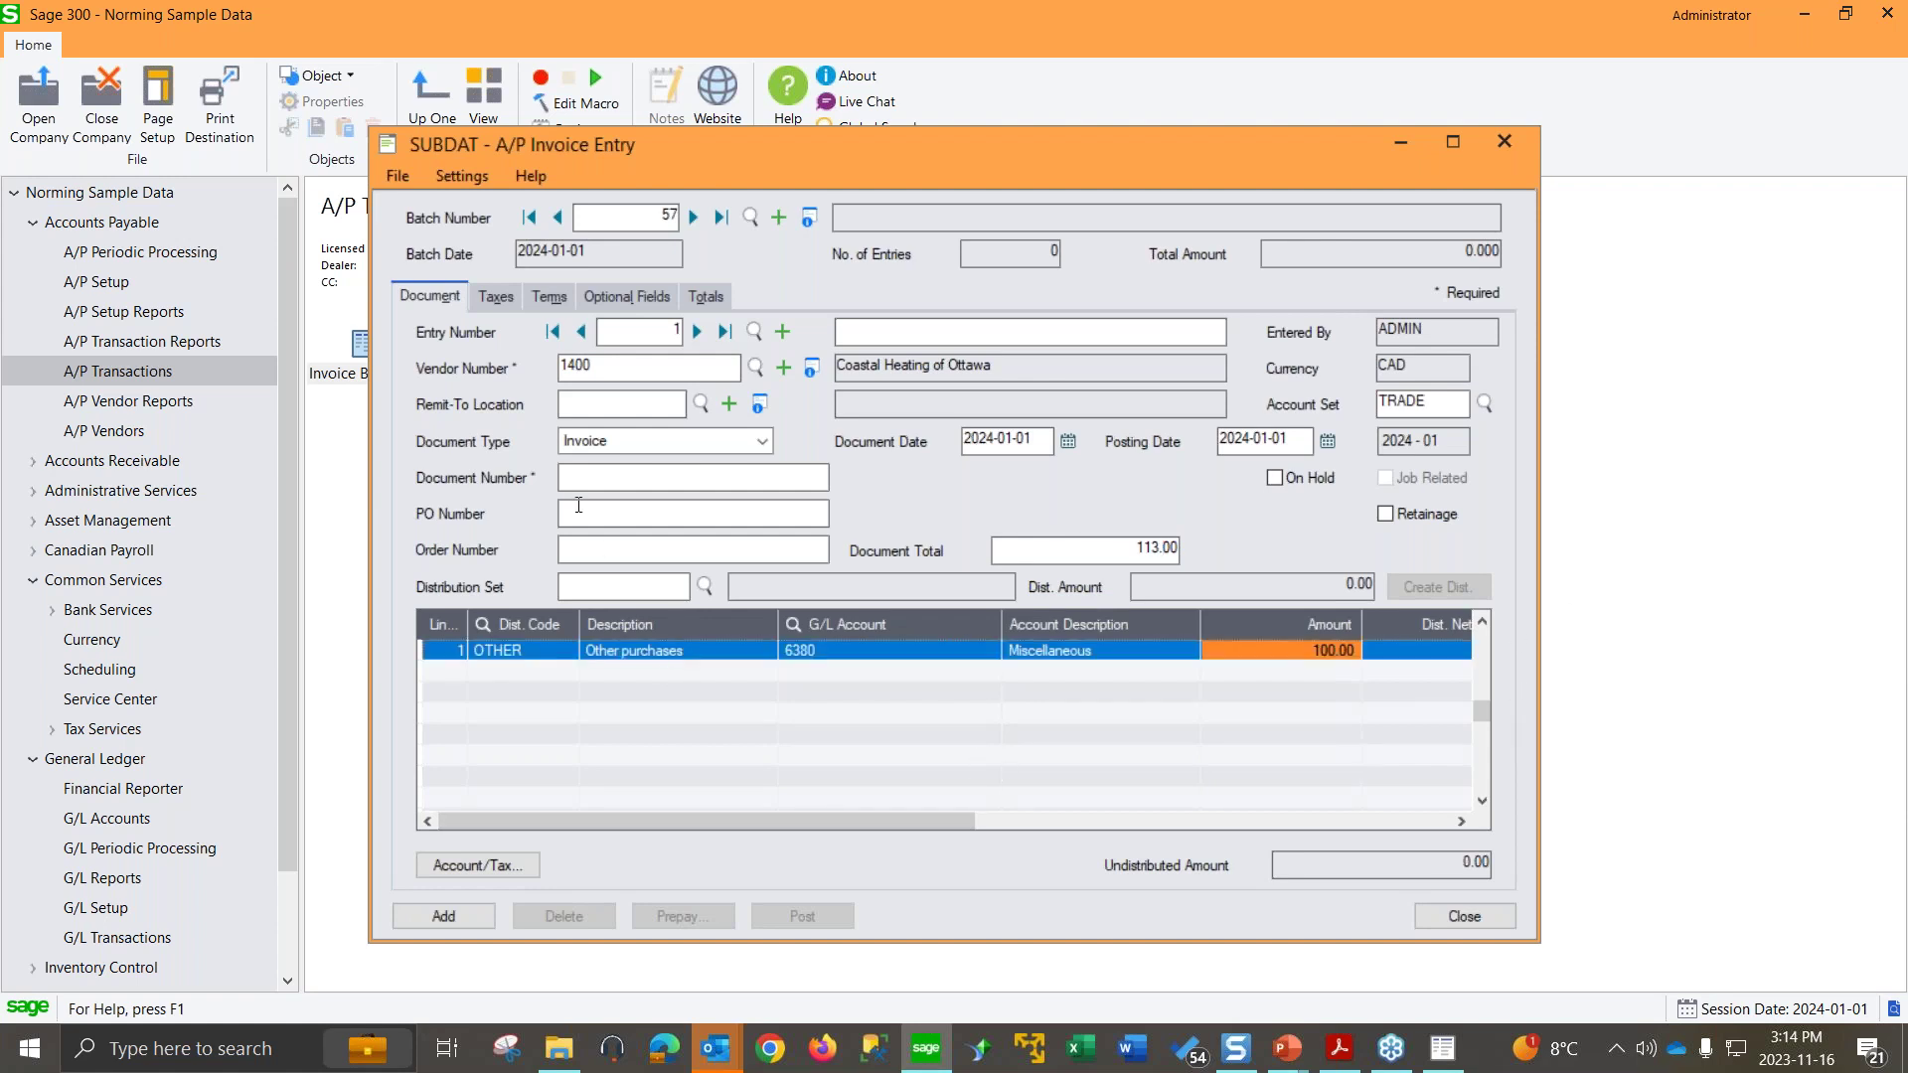
Step: Enter INV123456 as the invoice's document number and add the entry to the batch
left_click(564, 474)
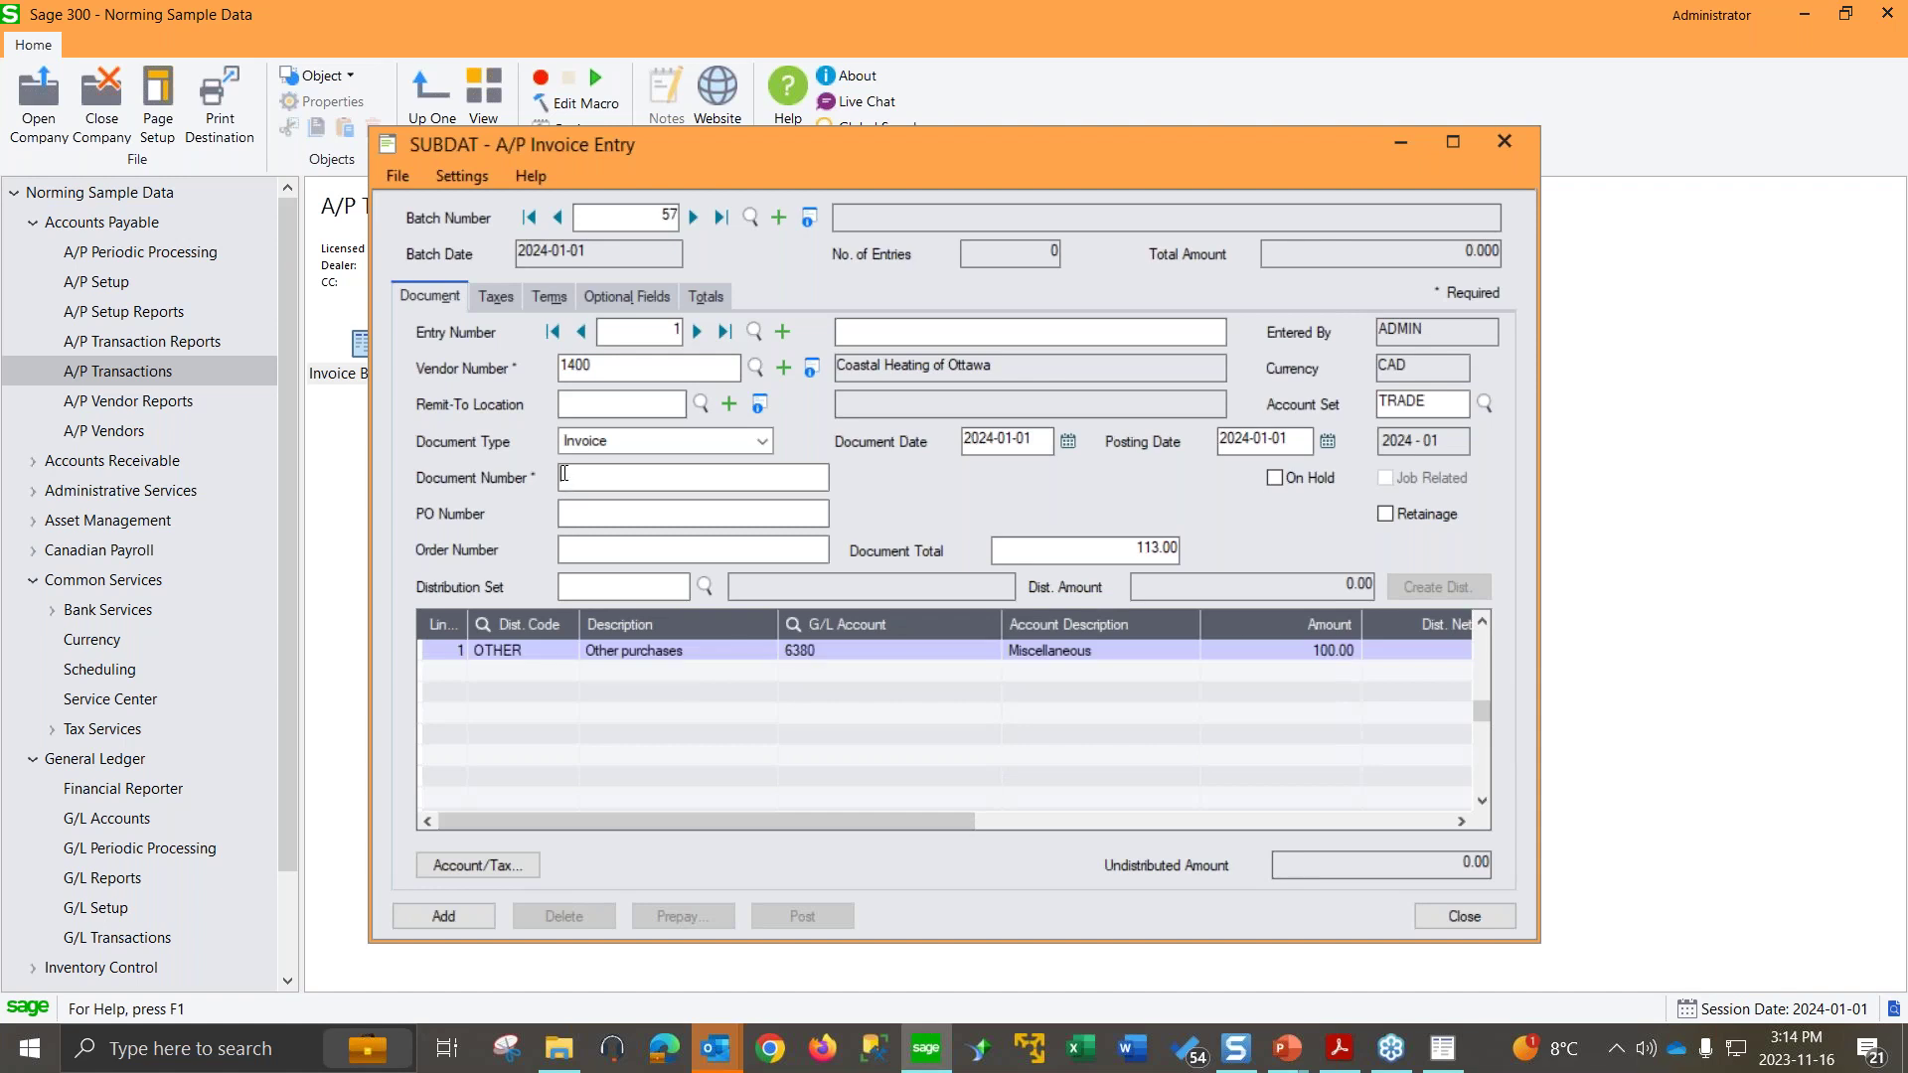
type("INV123456")
left_click(443, 915)
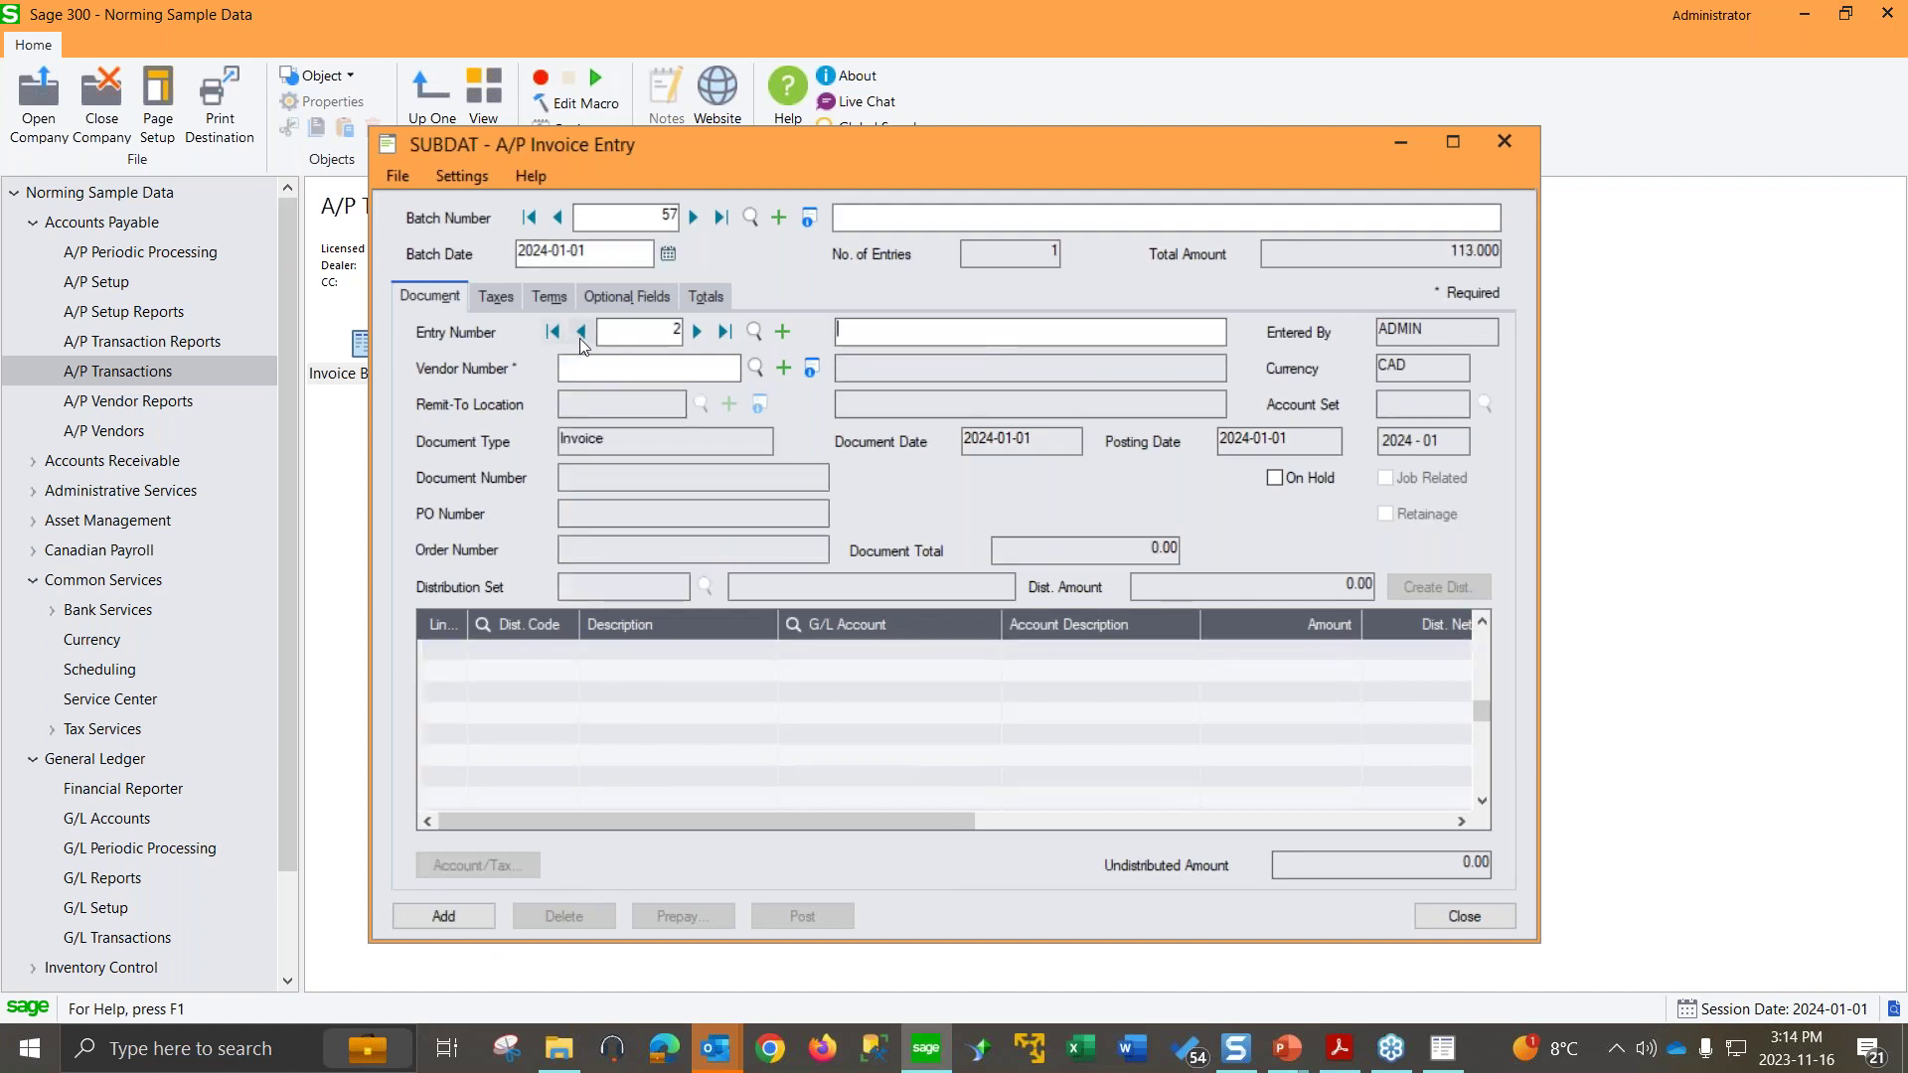
Step: Return to the first entry, post the invoice batch, and close the posting messages and the invoice entry window
left_click(580, 334)
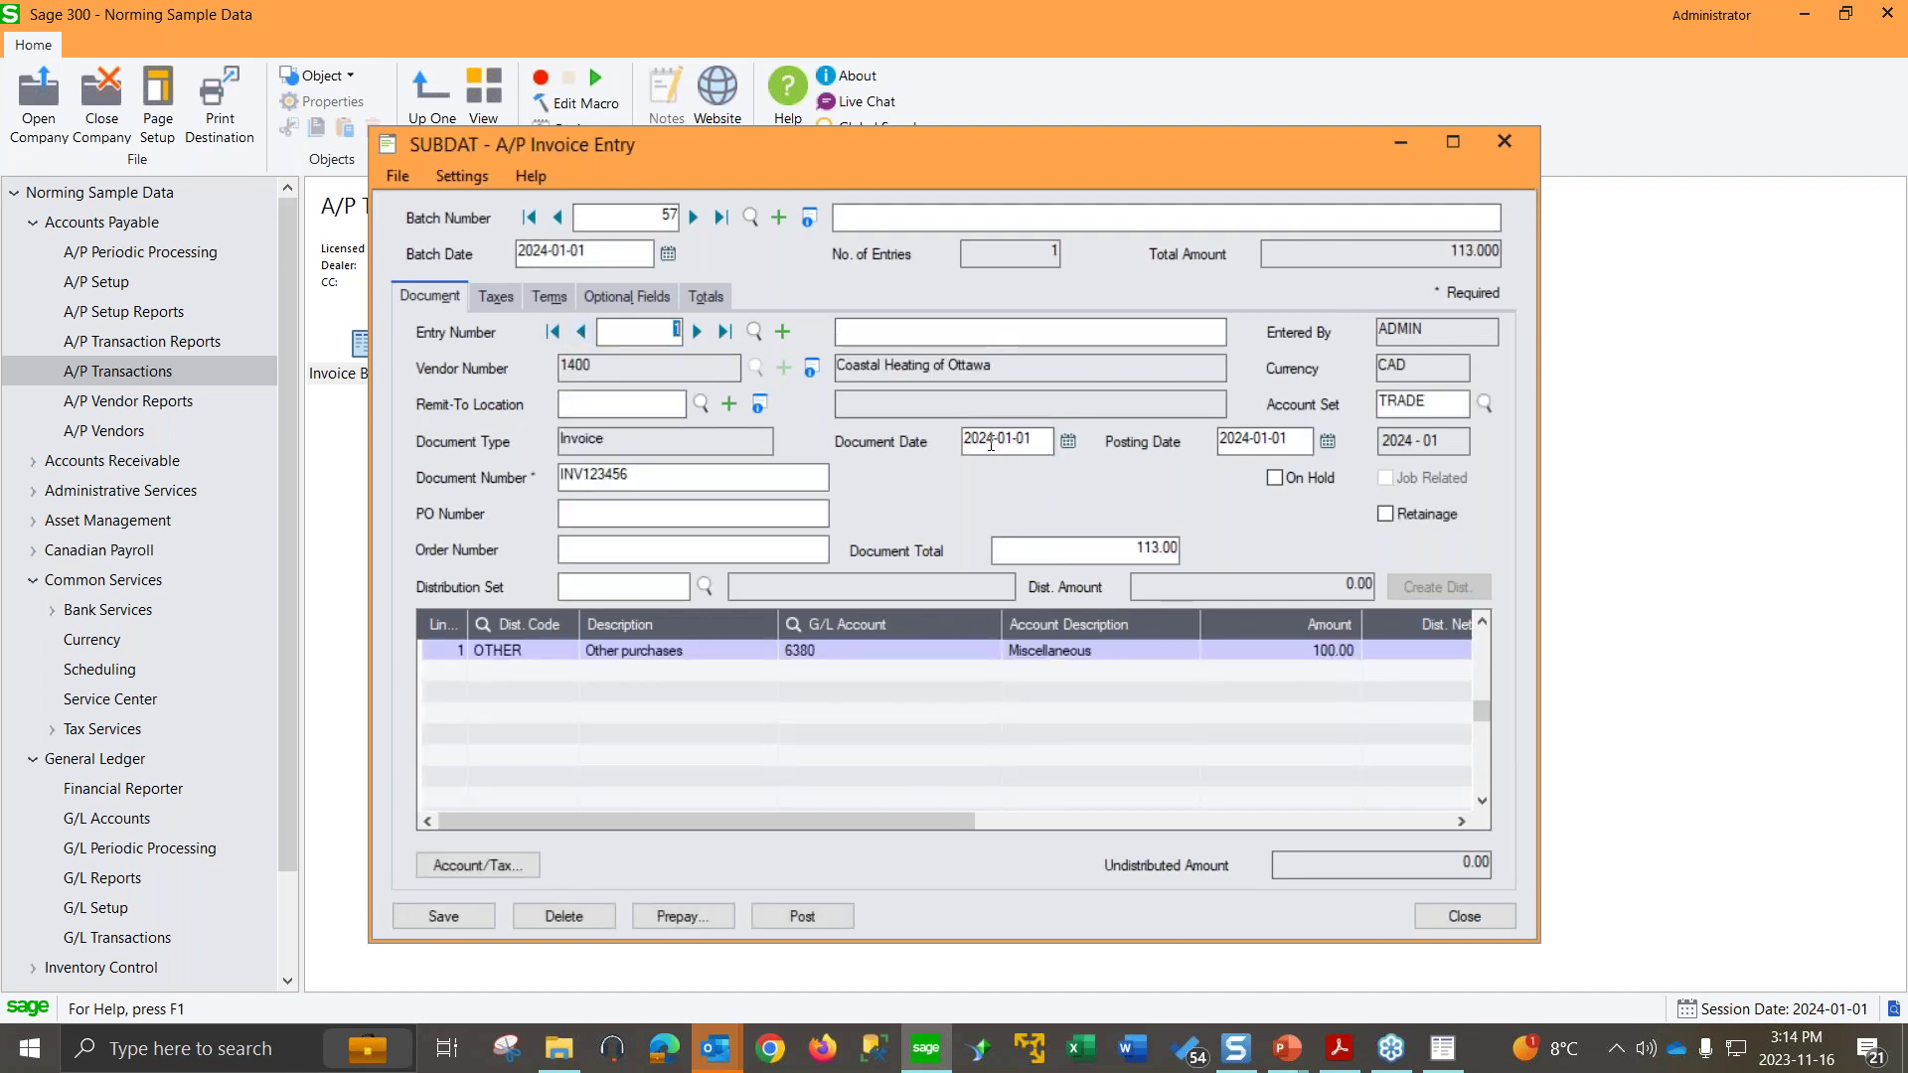
left_click(800, 916)
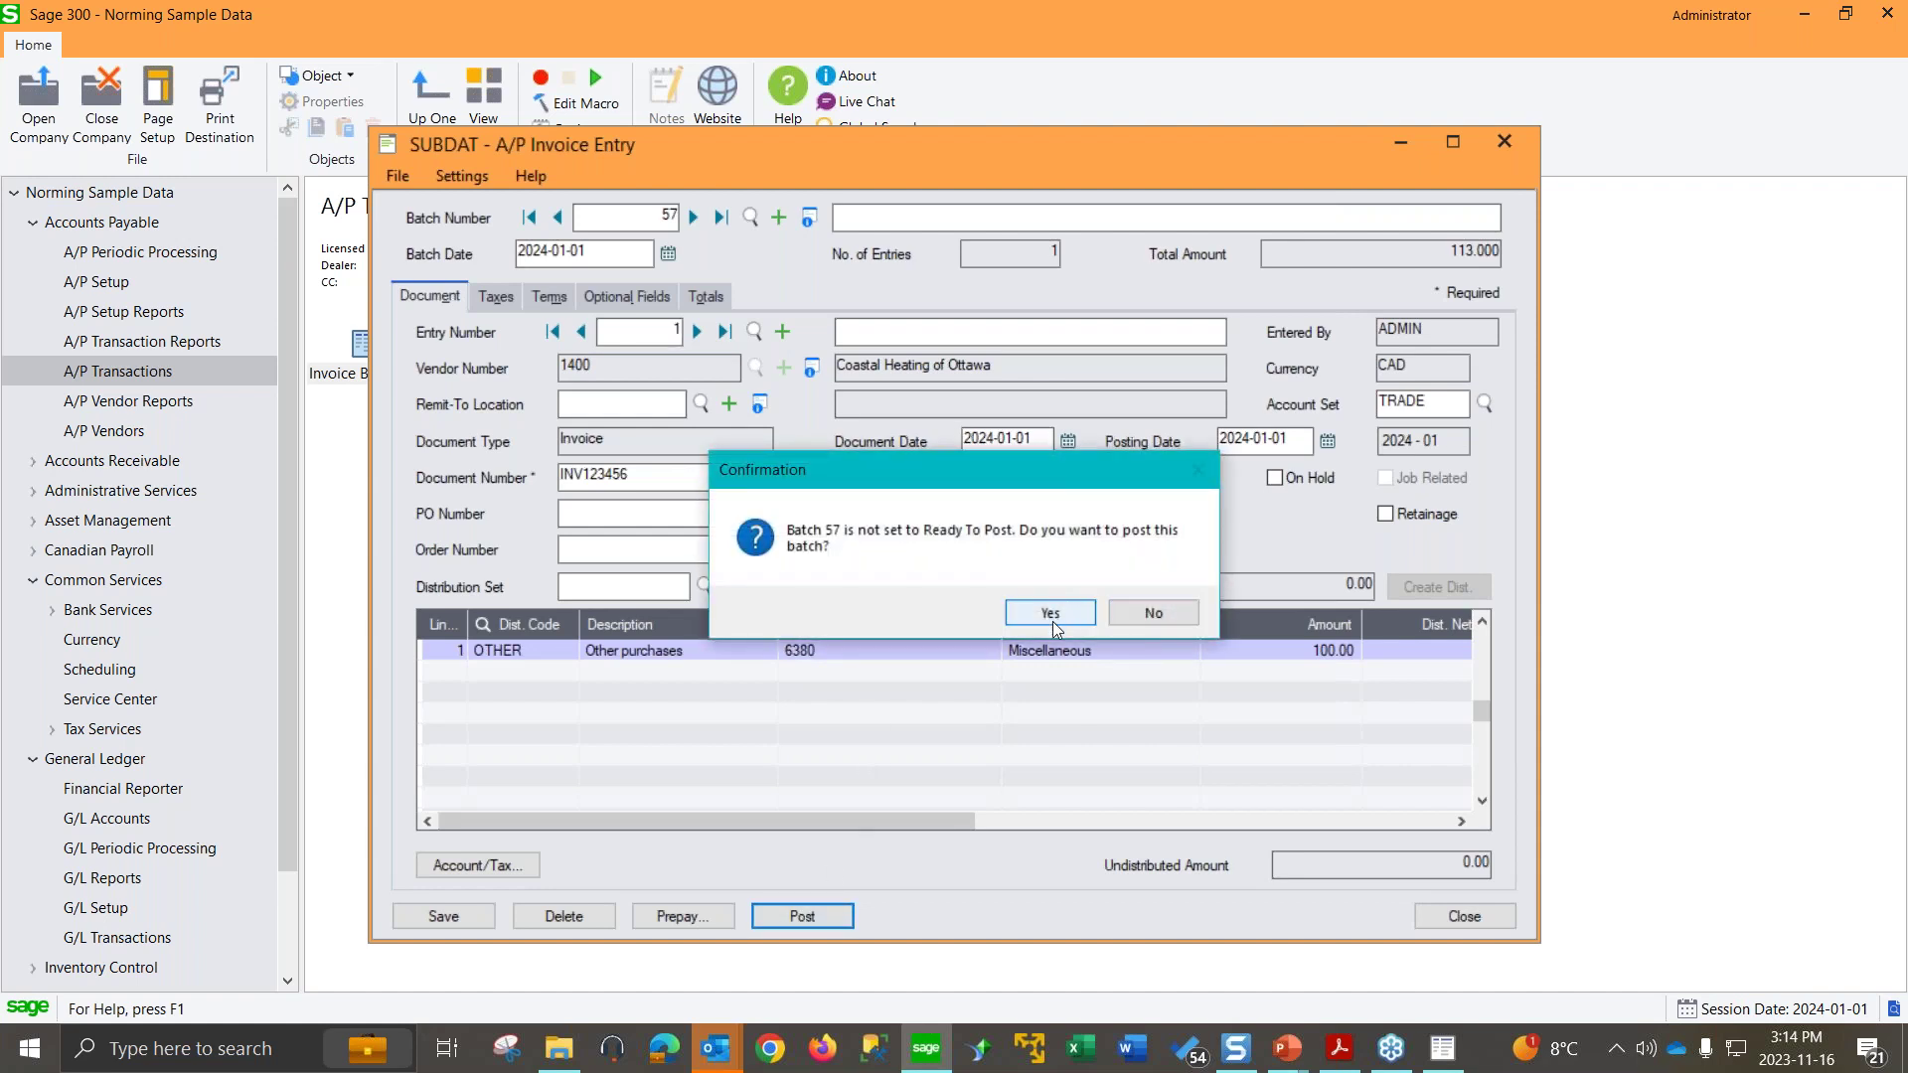
left_click(1052, 622)
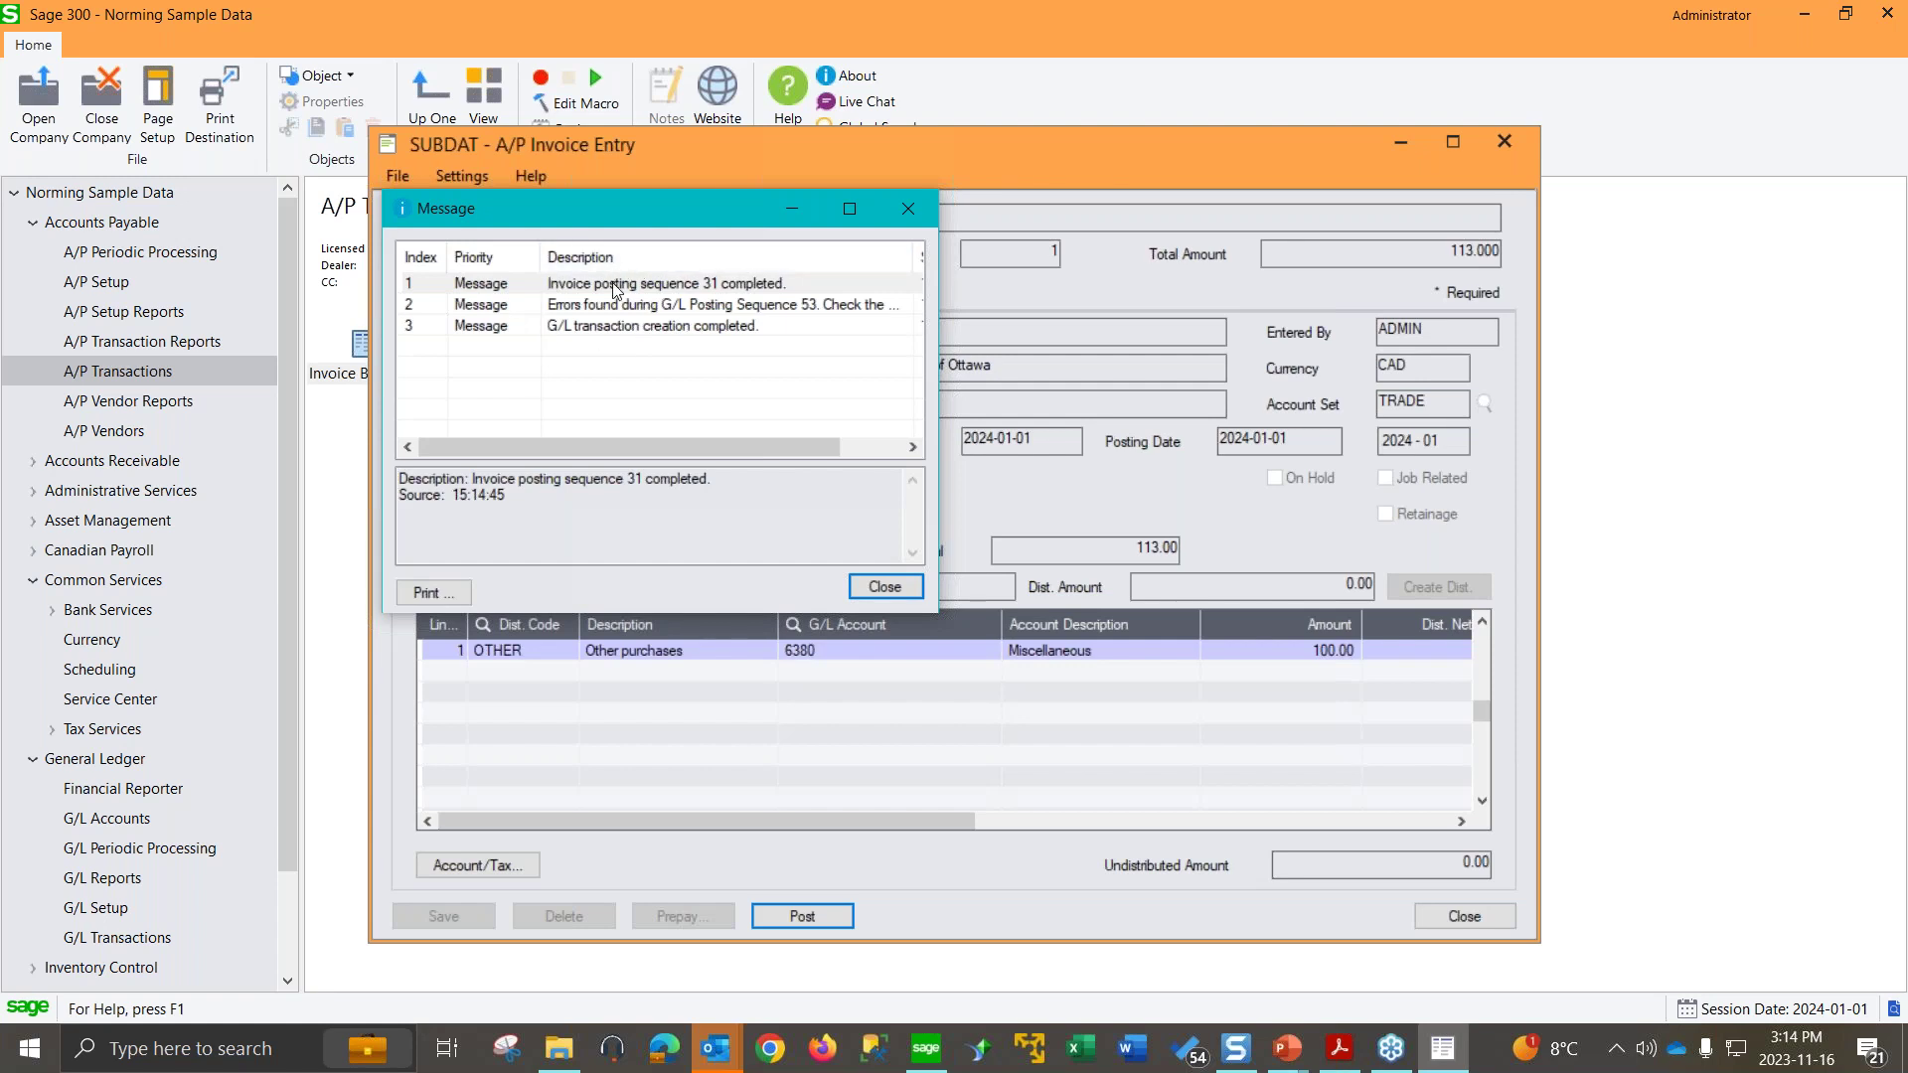
left_click(884, 586)
left_click(1460, 916)
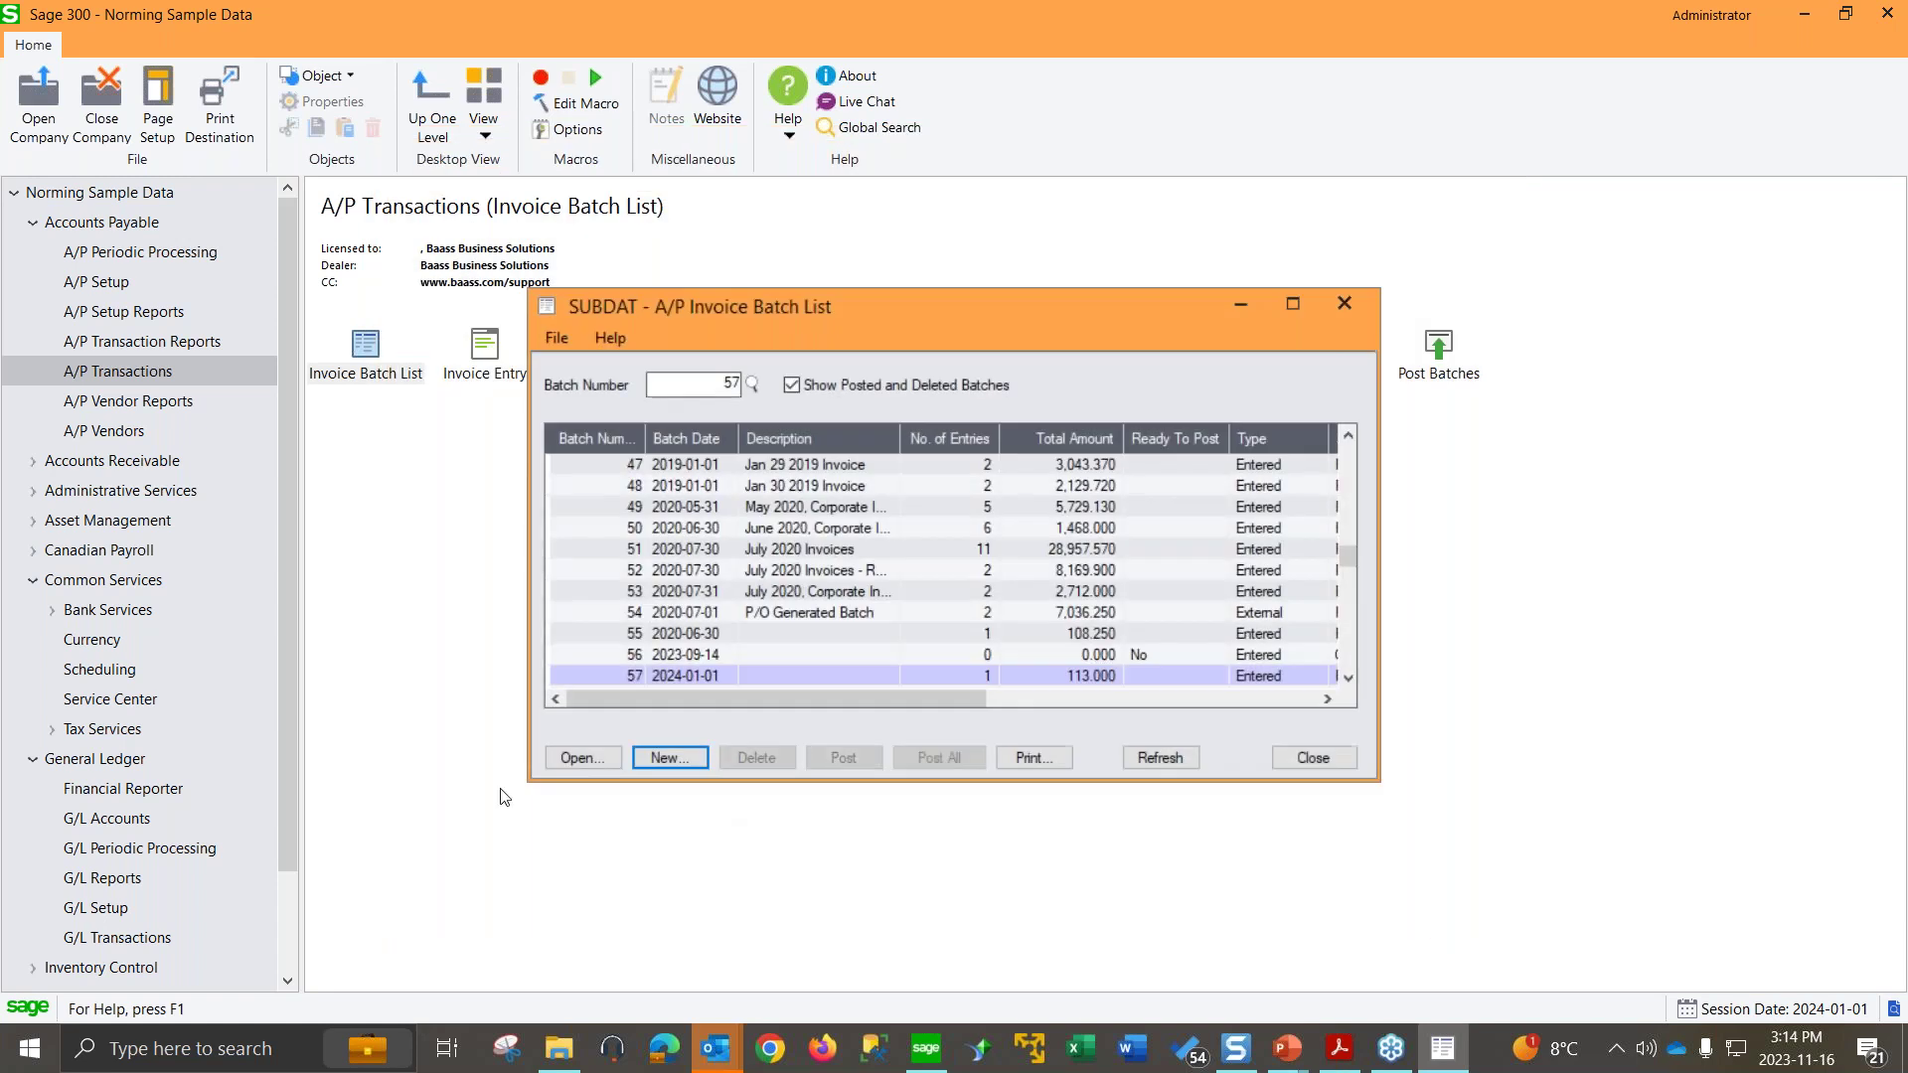
Step: Open the General Ledger batch list, select error batch 000202, and enlarge the list to show its remaining columns
left_click(149, 939)
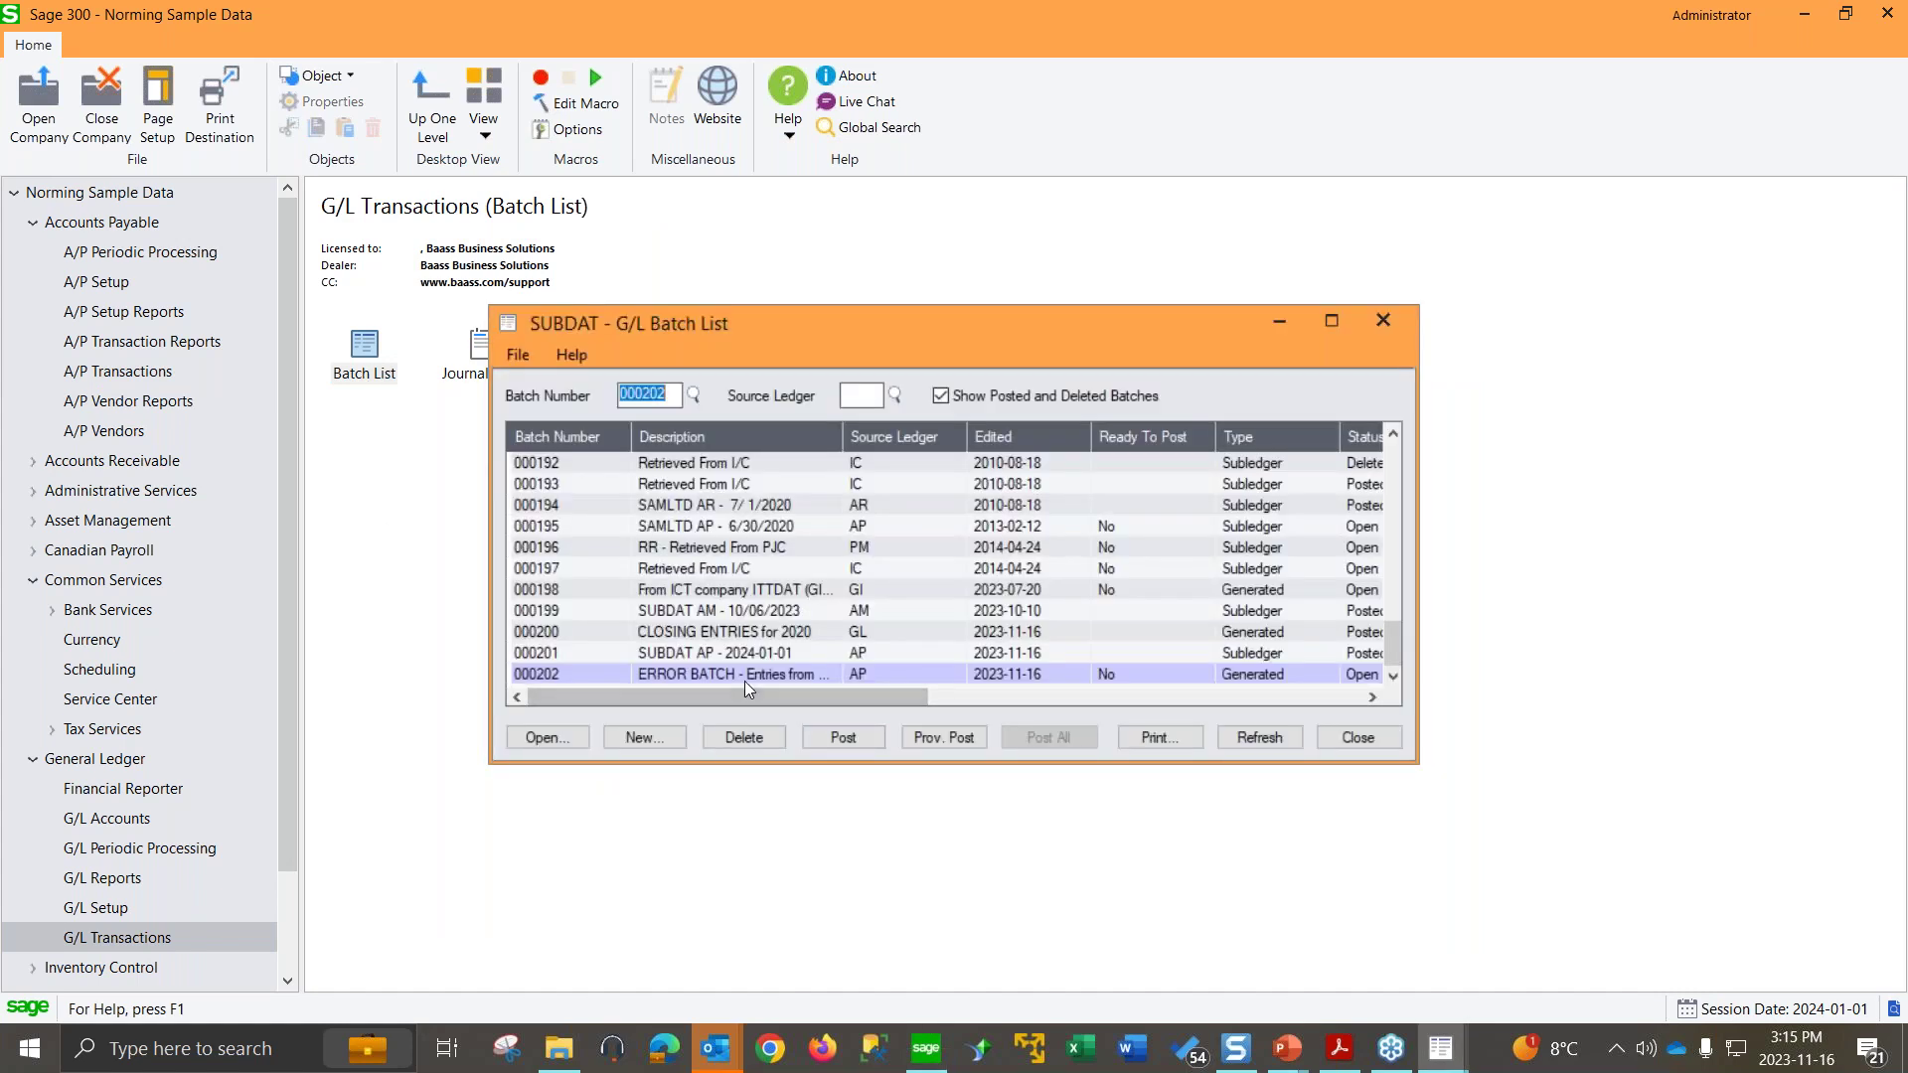
left_click(745, 679)
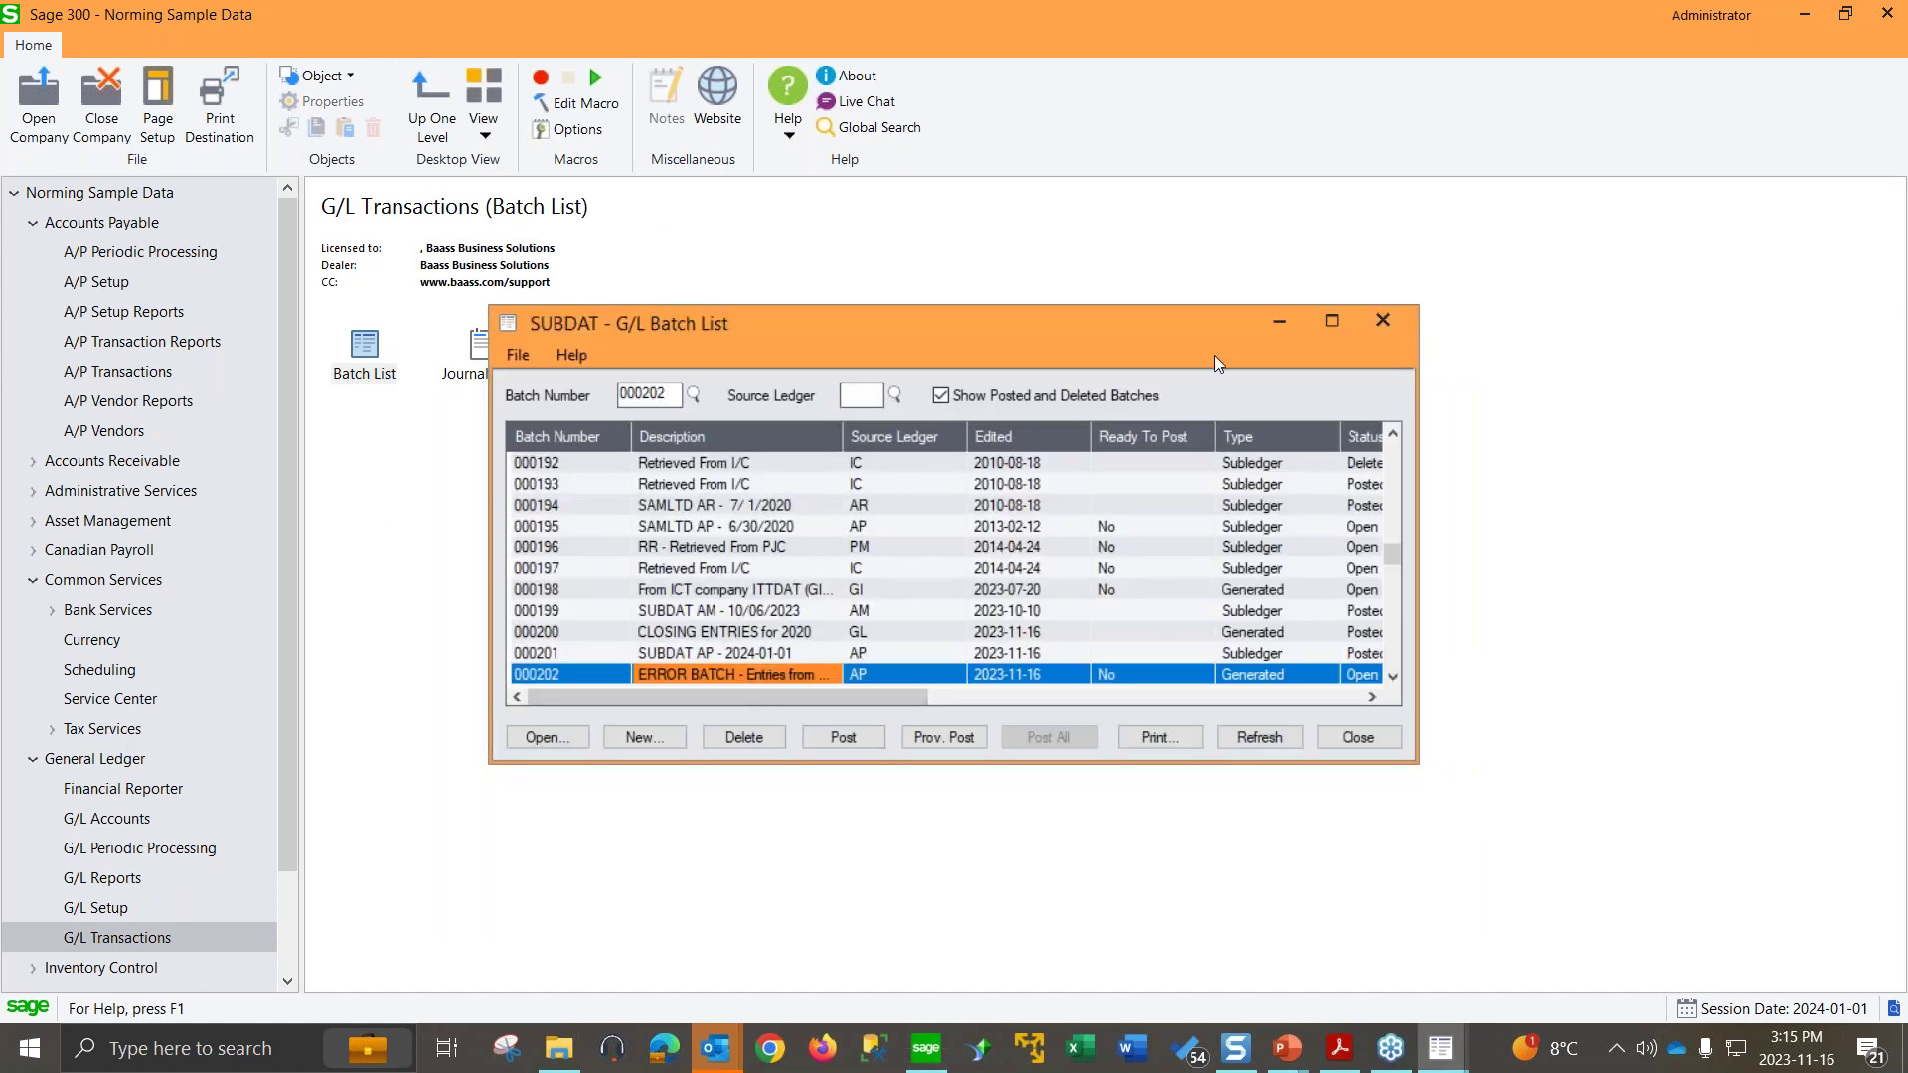
left_click(1334, 321)
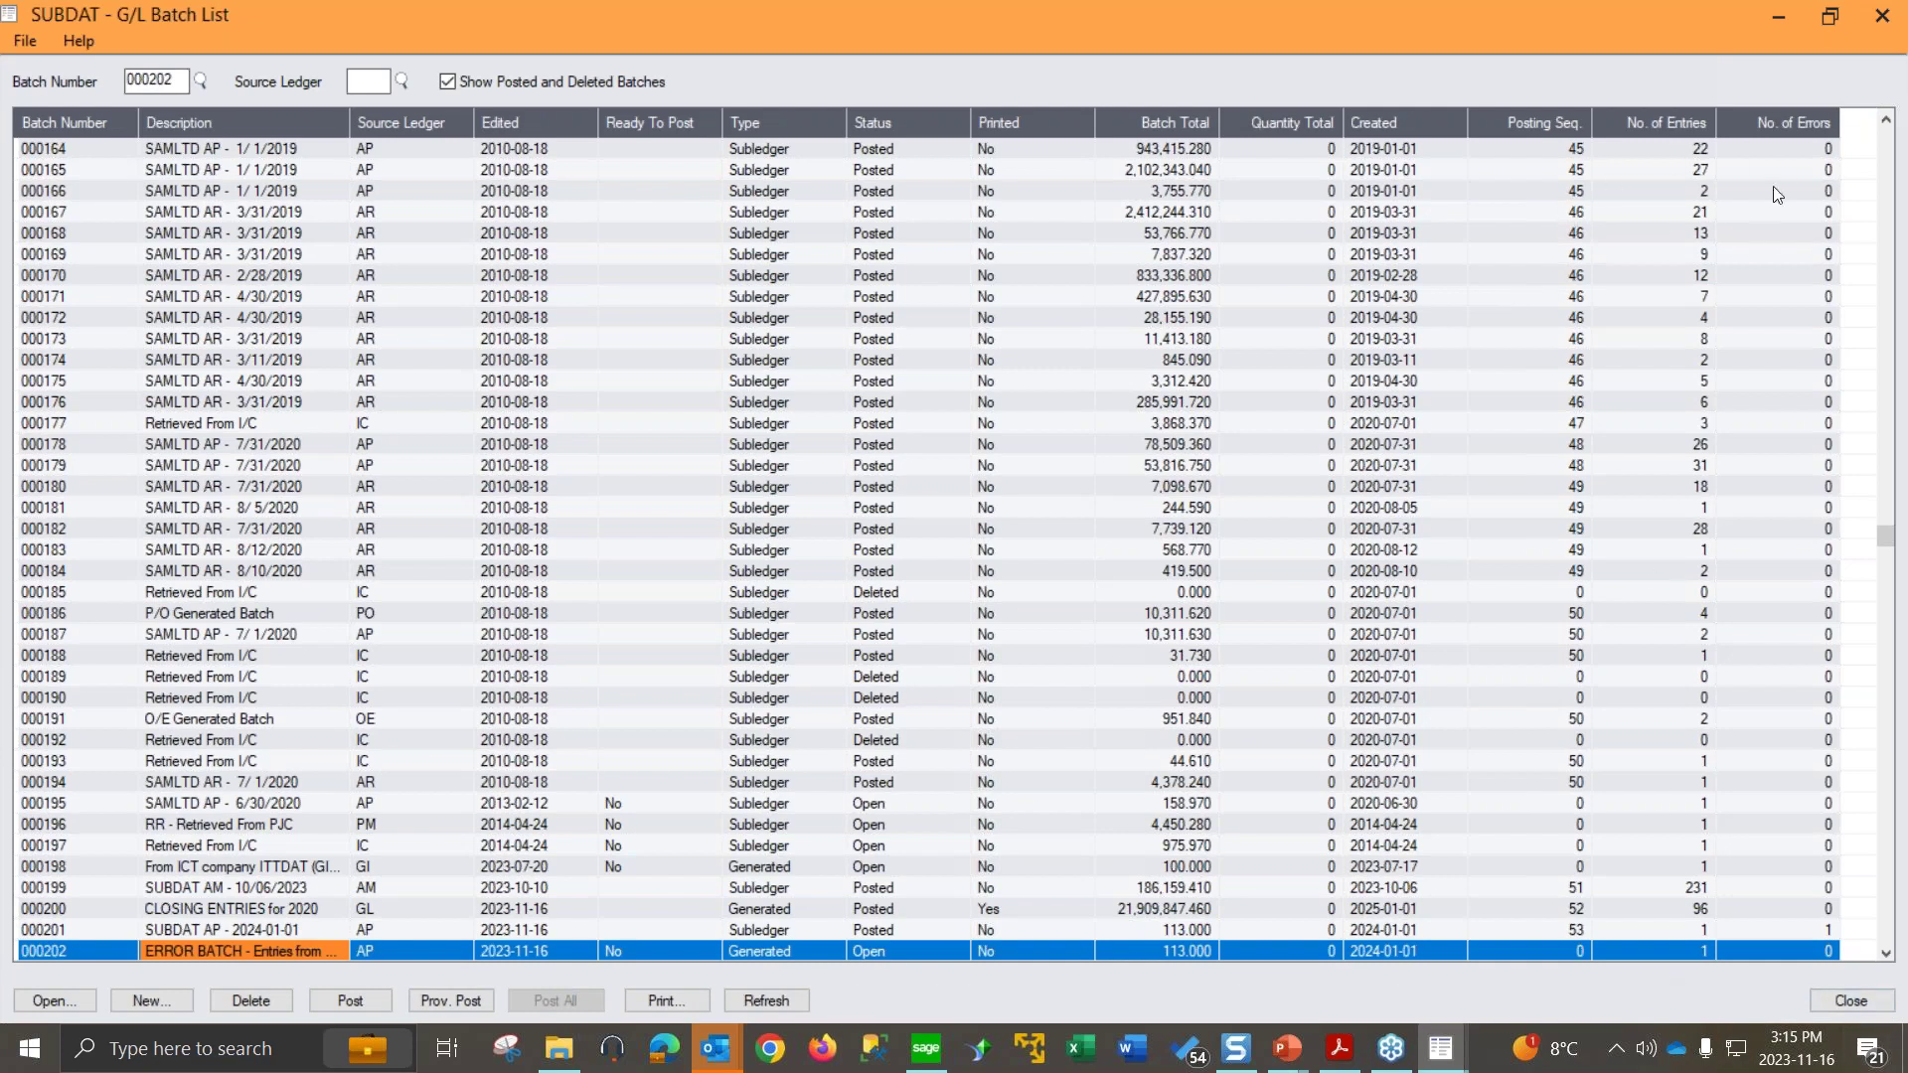
Step: View the posting journal errors report for G/L batch 000201, then close the report windows and minimize the batch list
left_click(1824, 930)
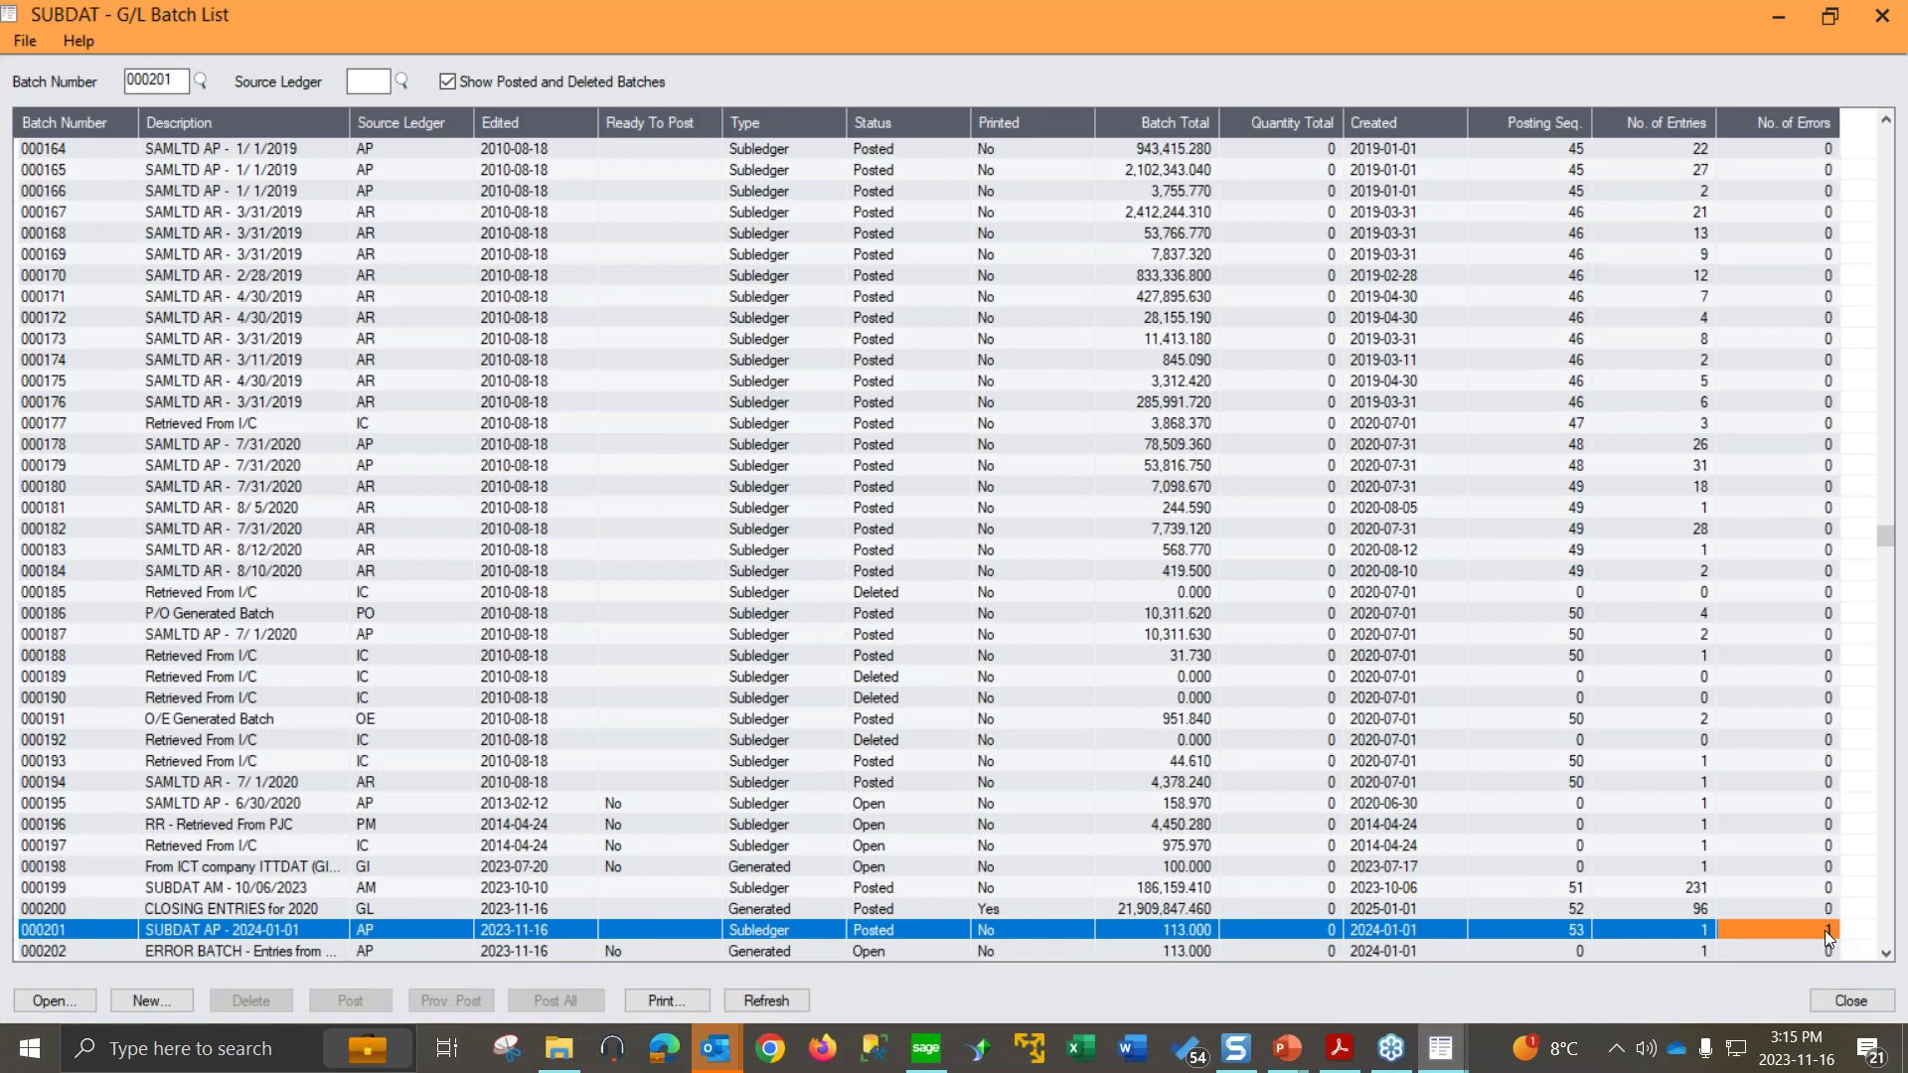
double_click(1824, 930)
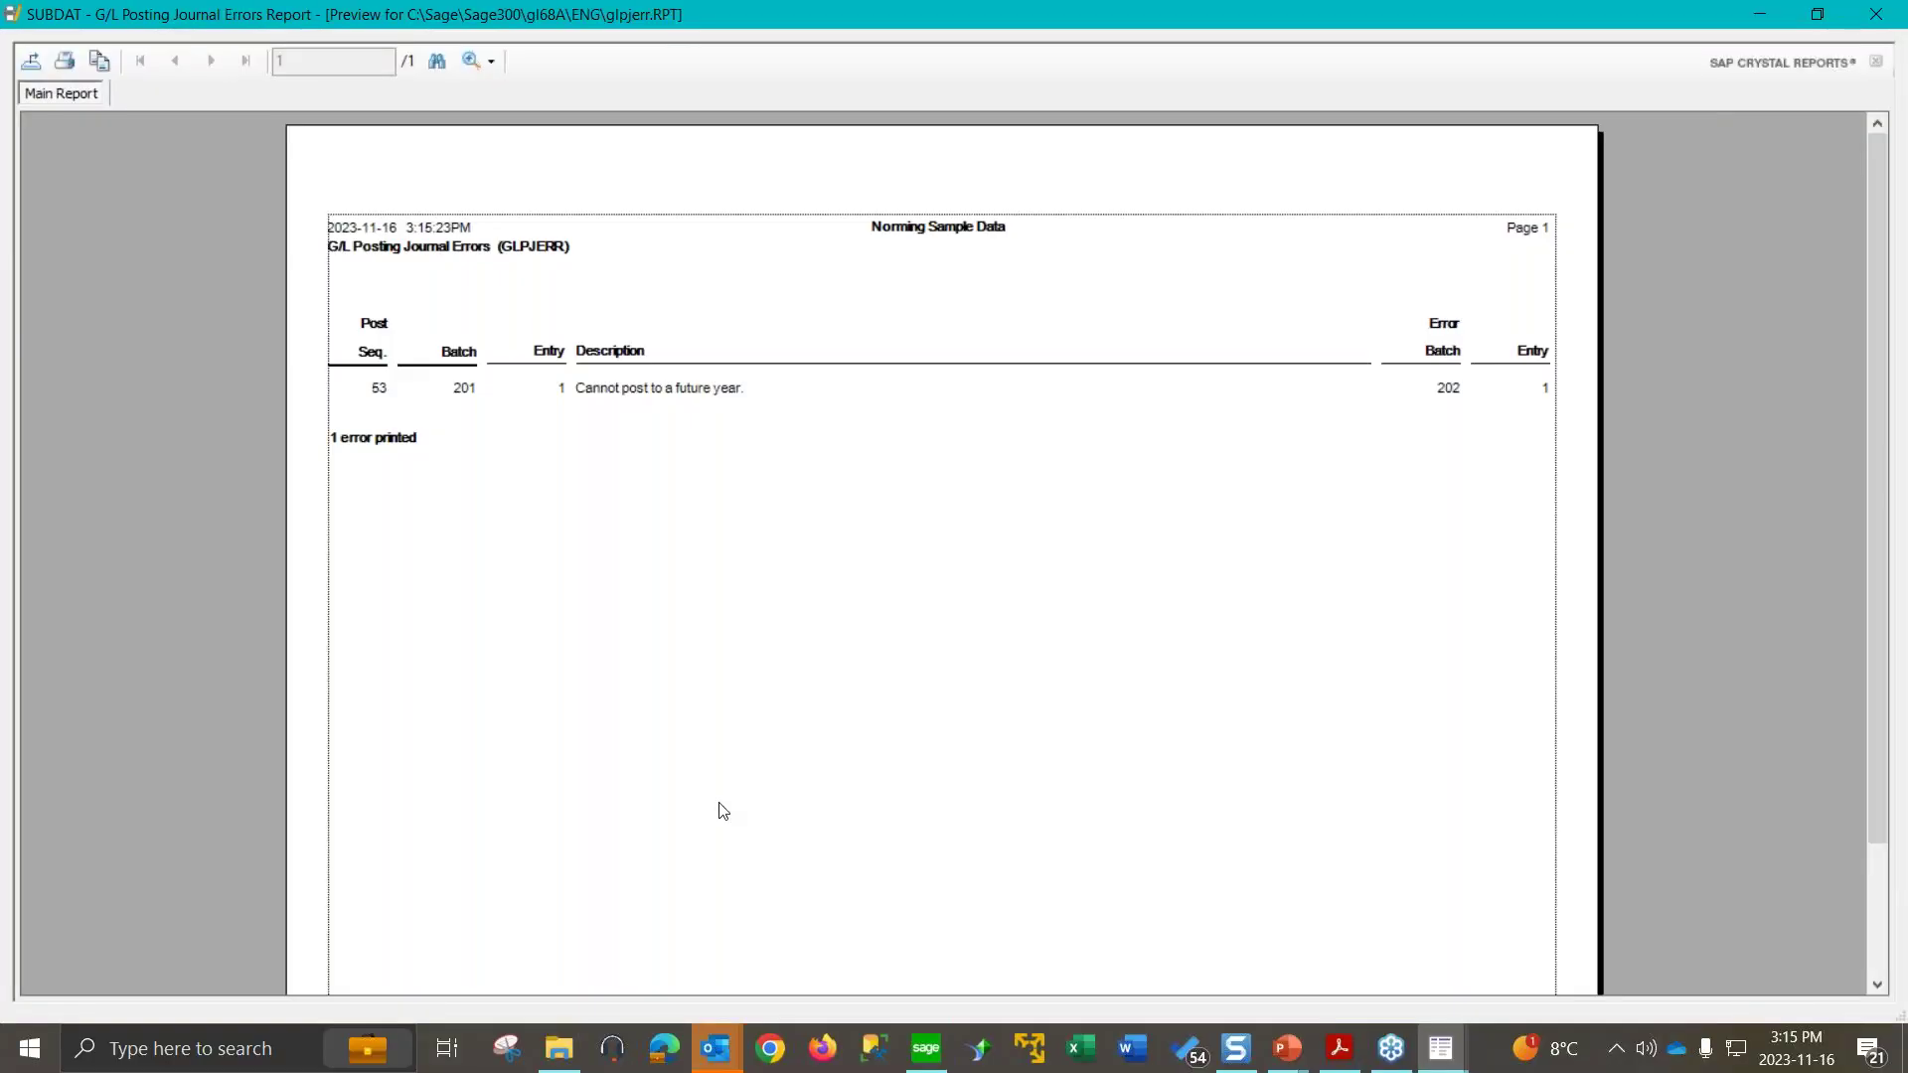
left_click(654, 396)
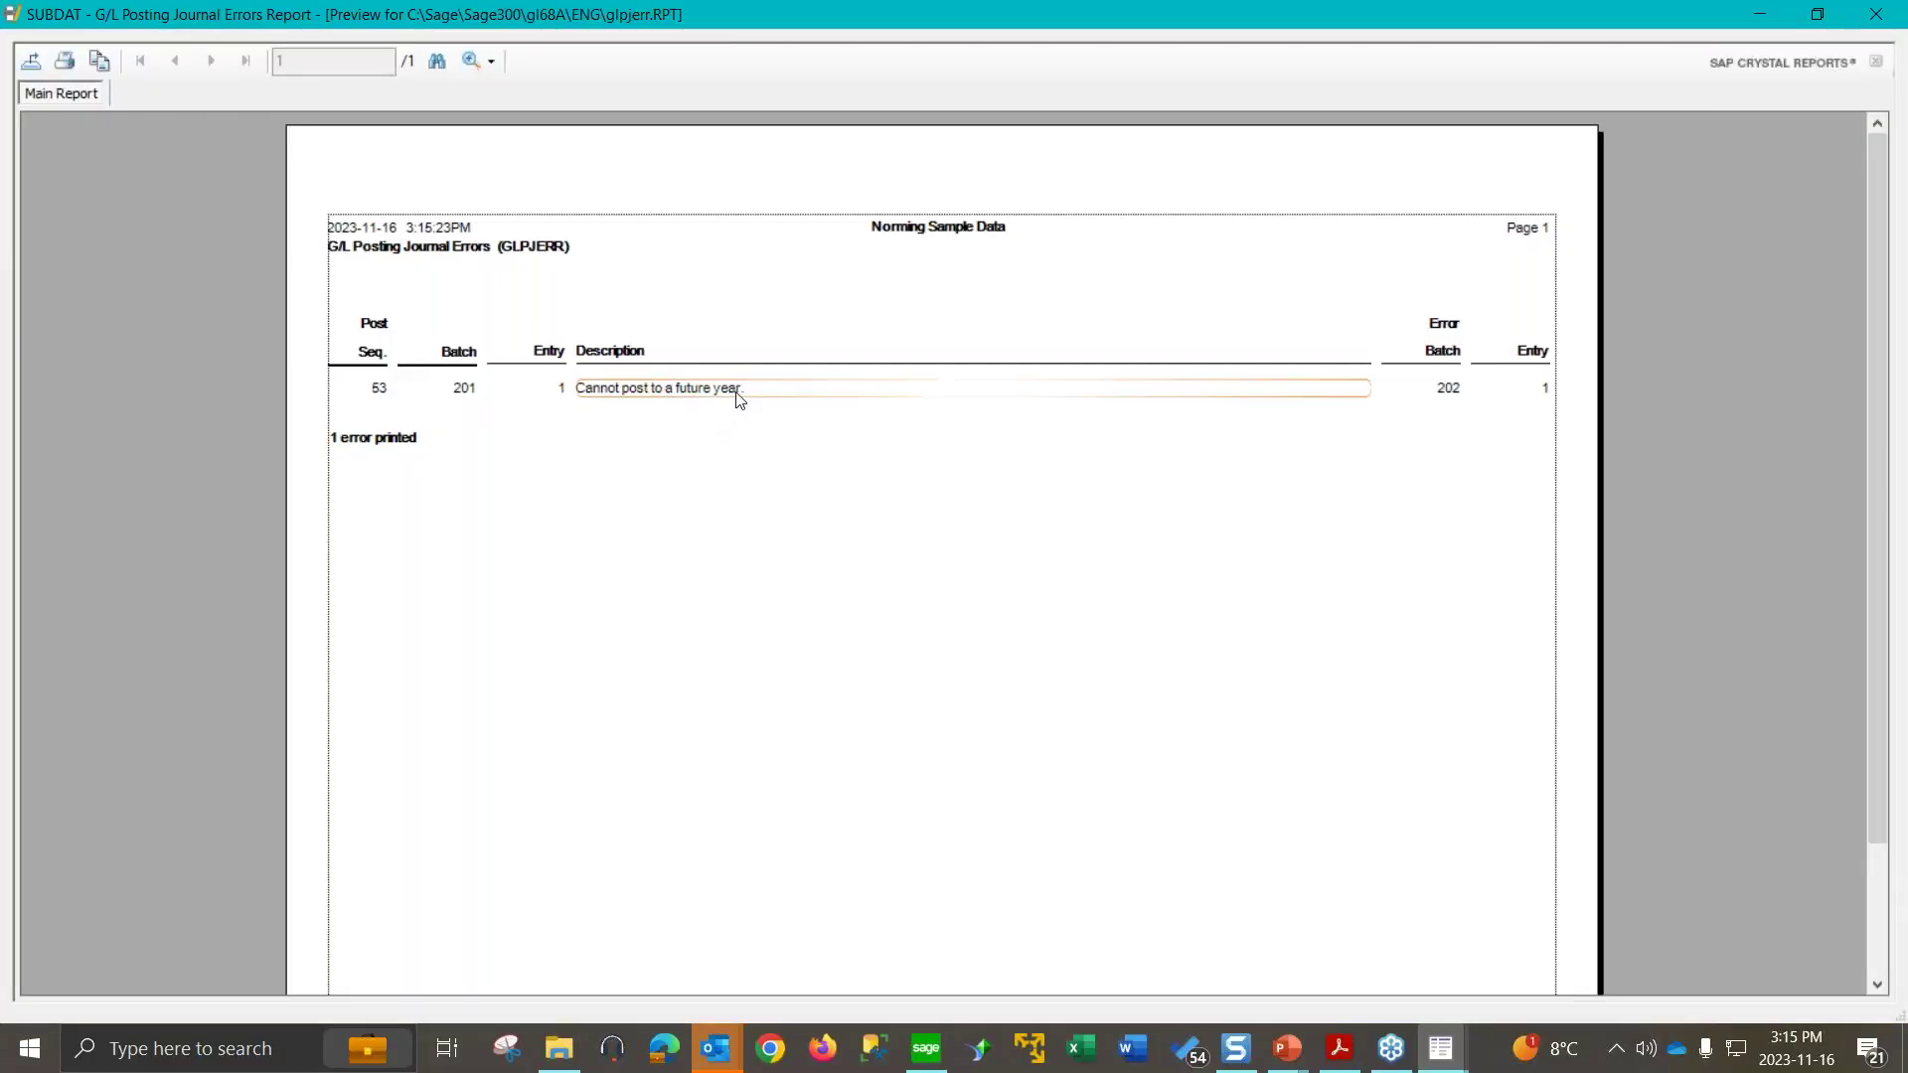
left_click(1877, 20)
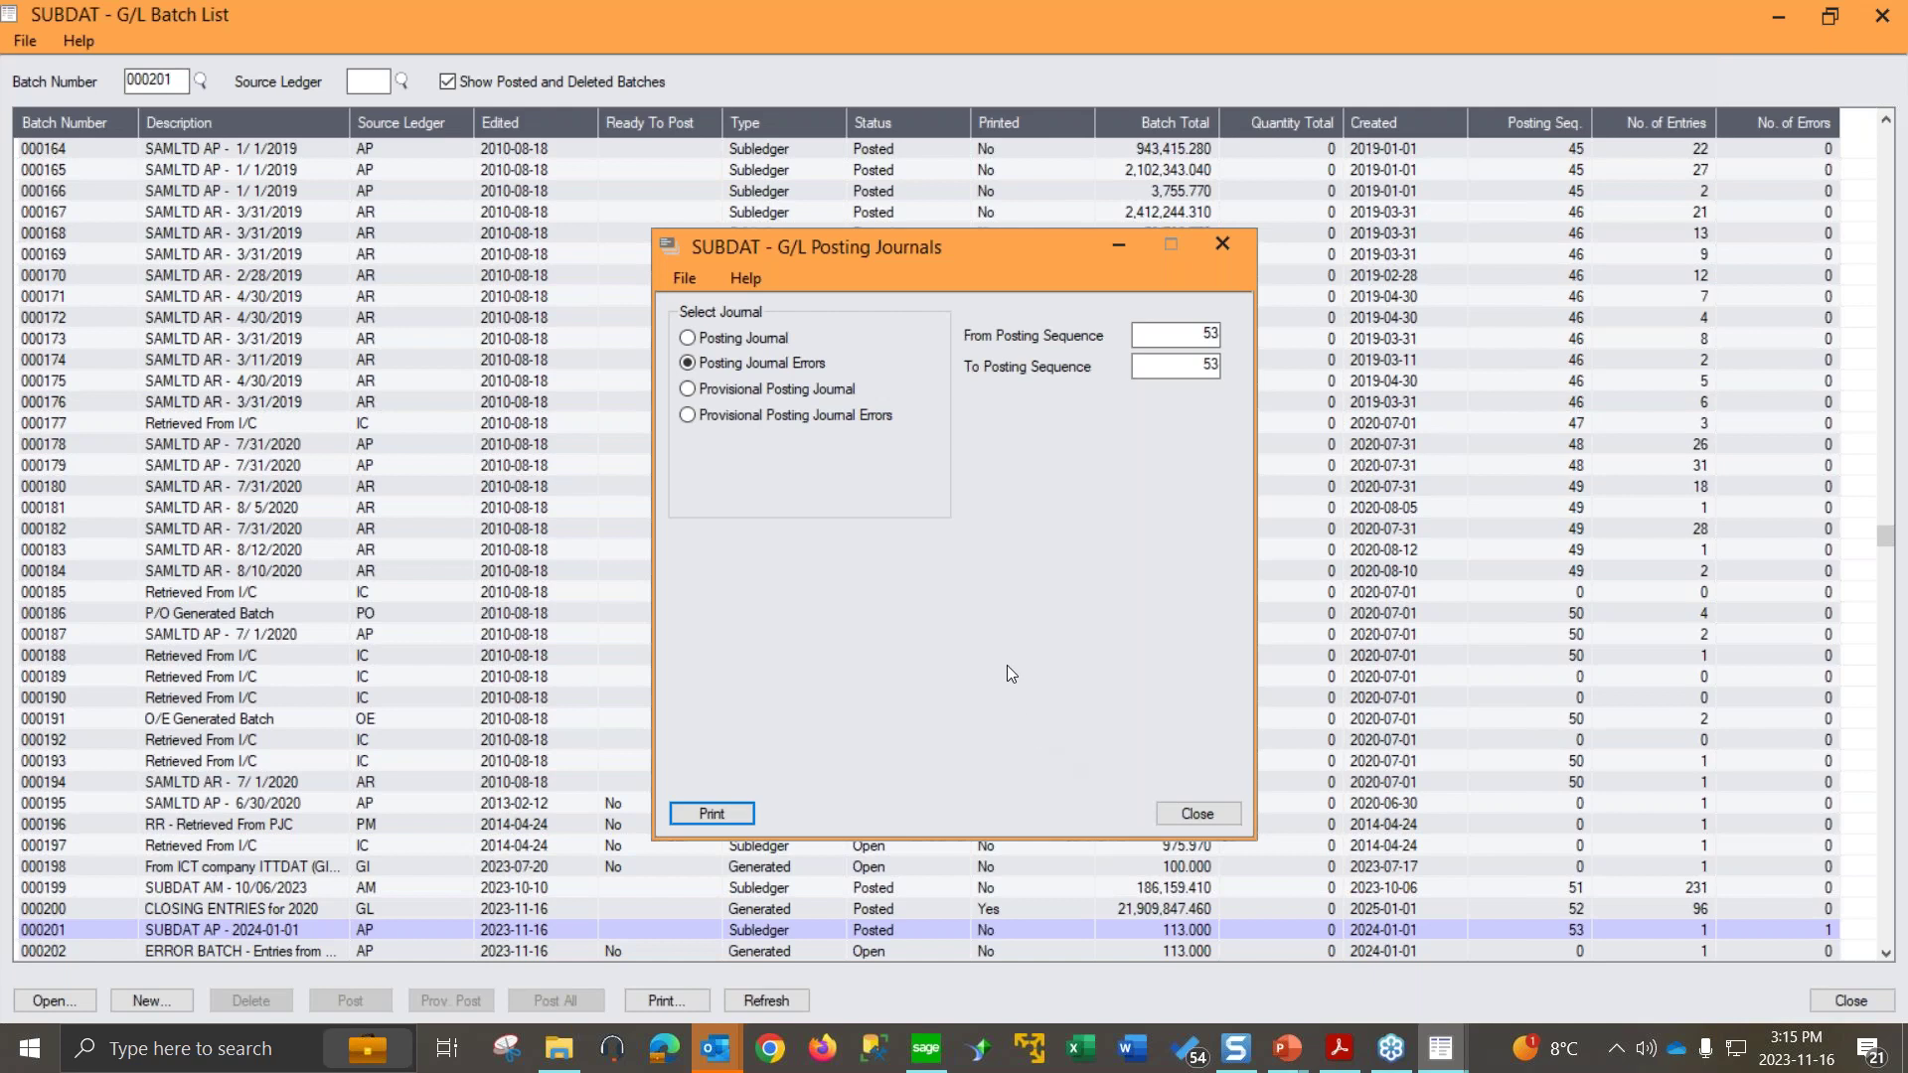
left_click(1193, 813)
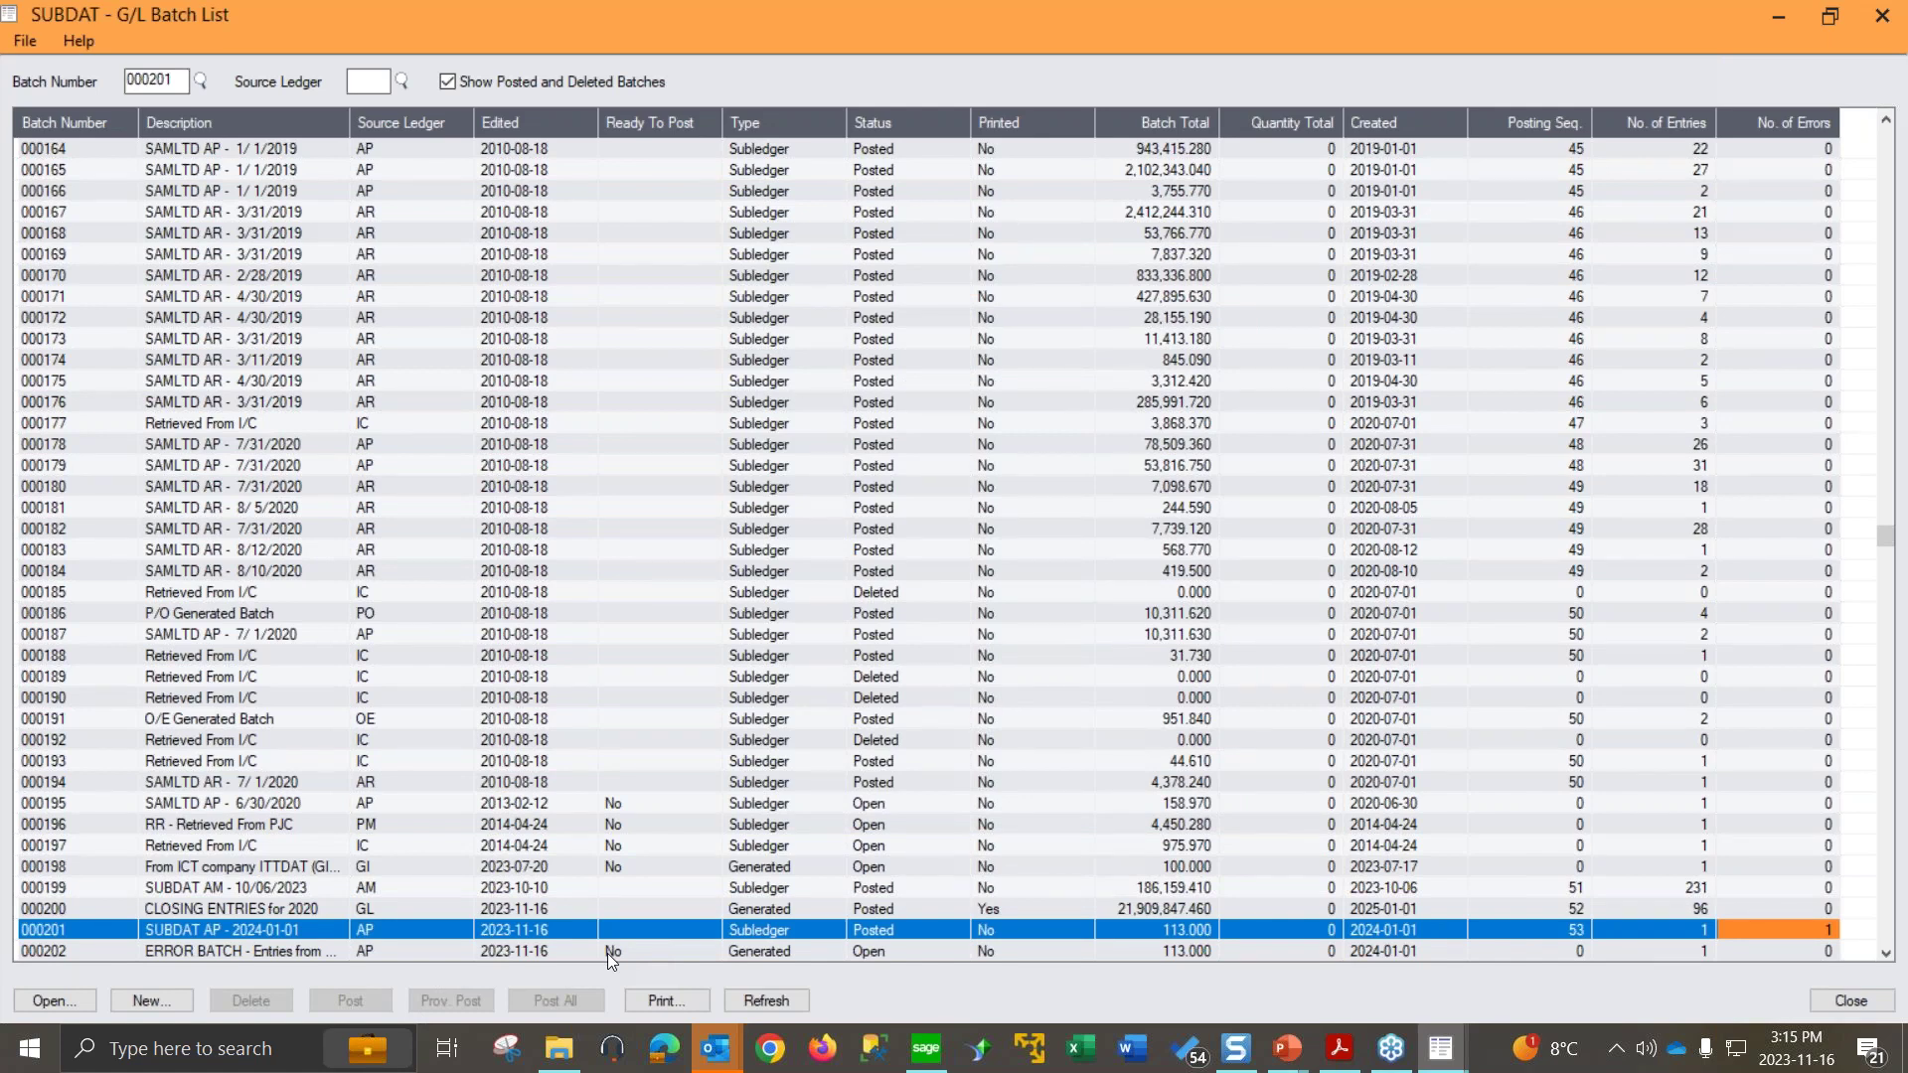
left_click(1778, 17)
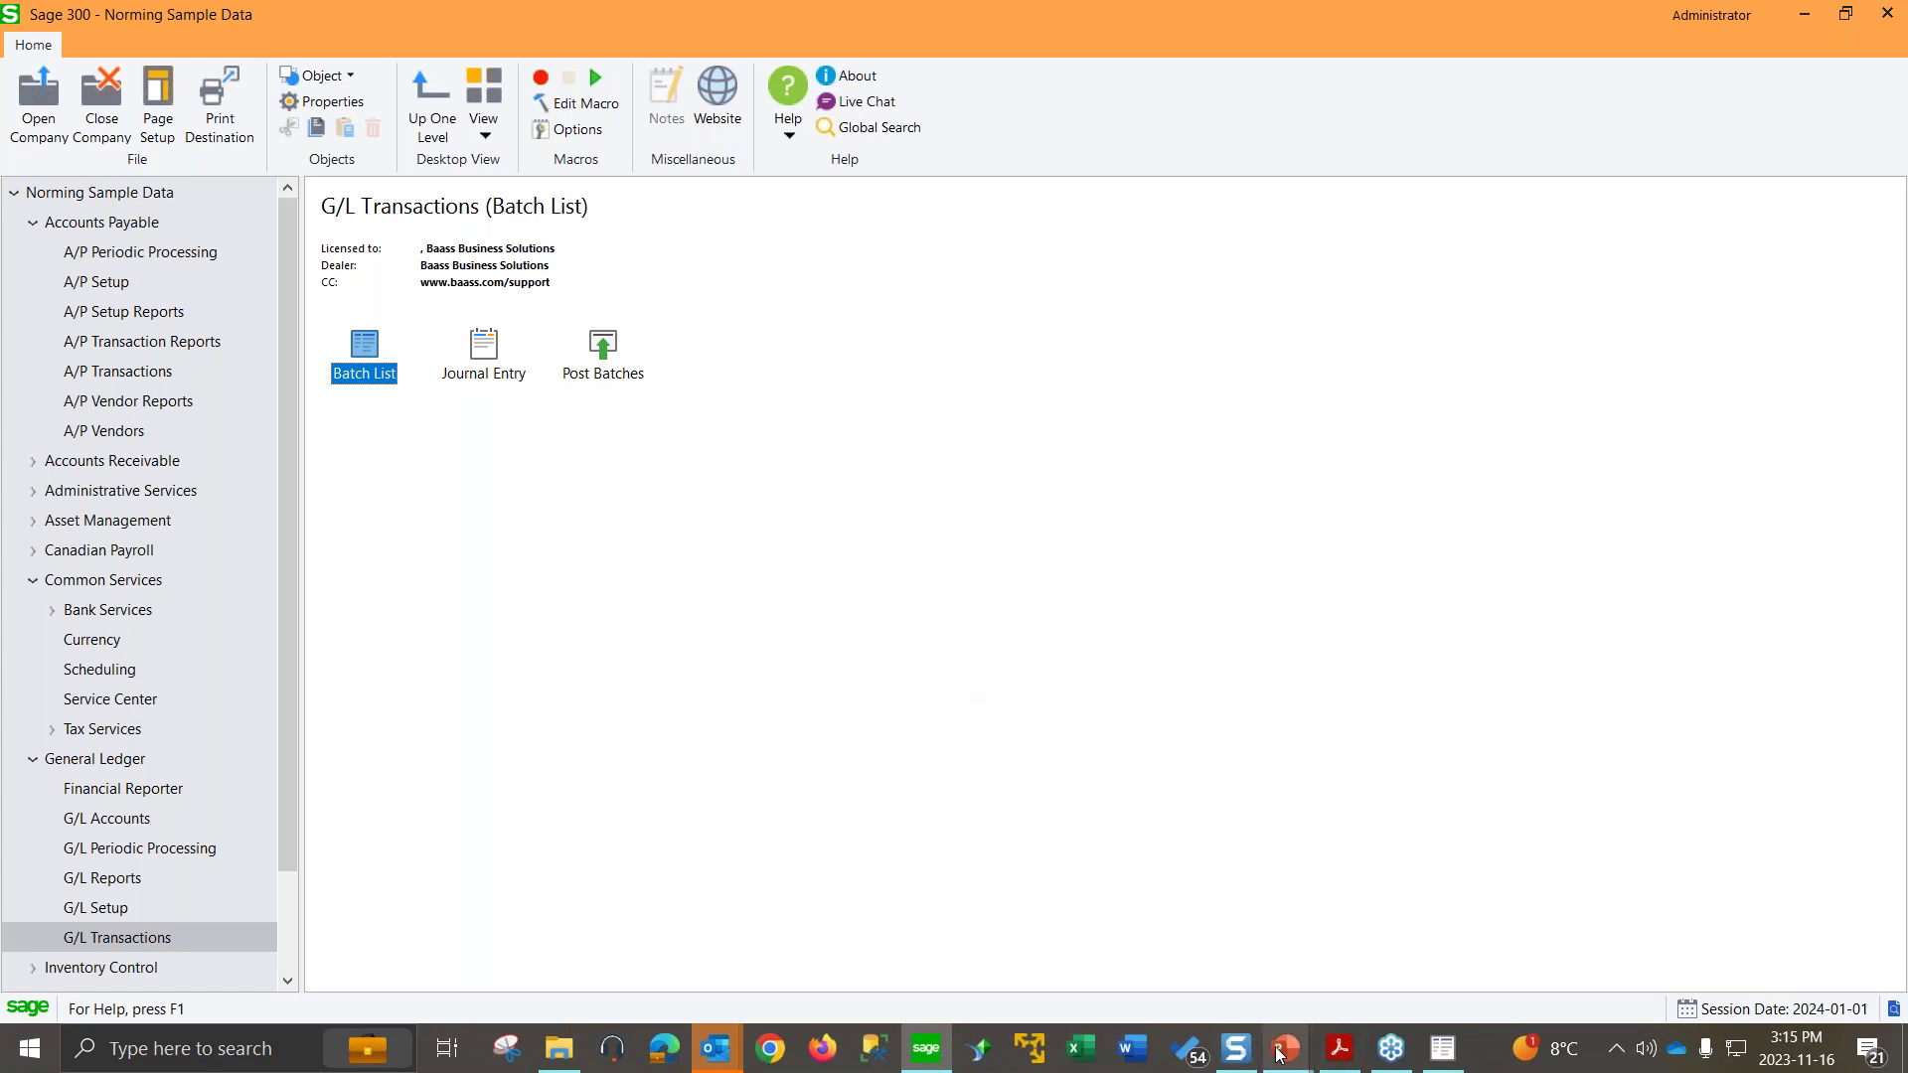
mouse_move(1280, 1055)
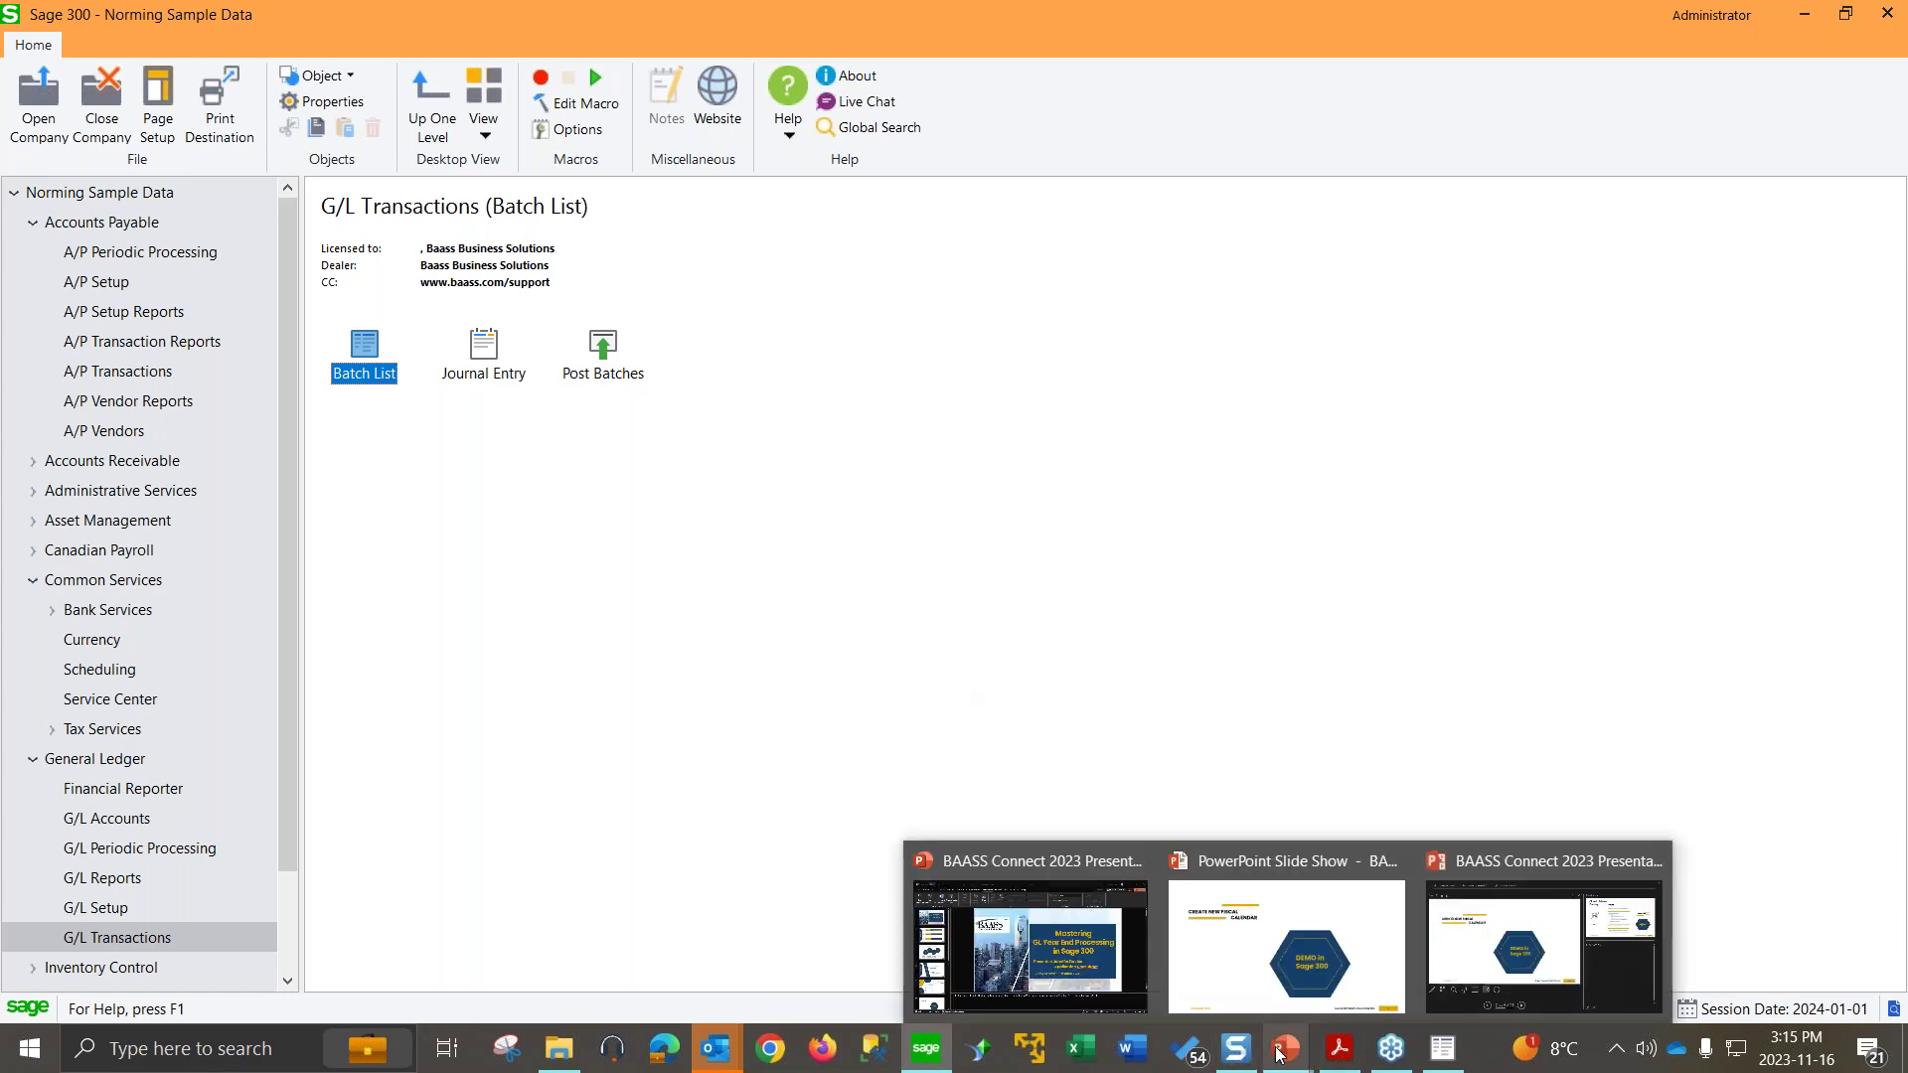
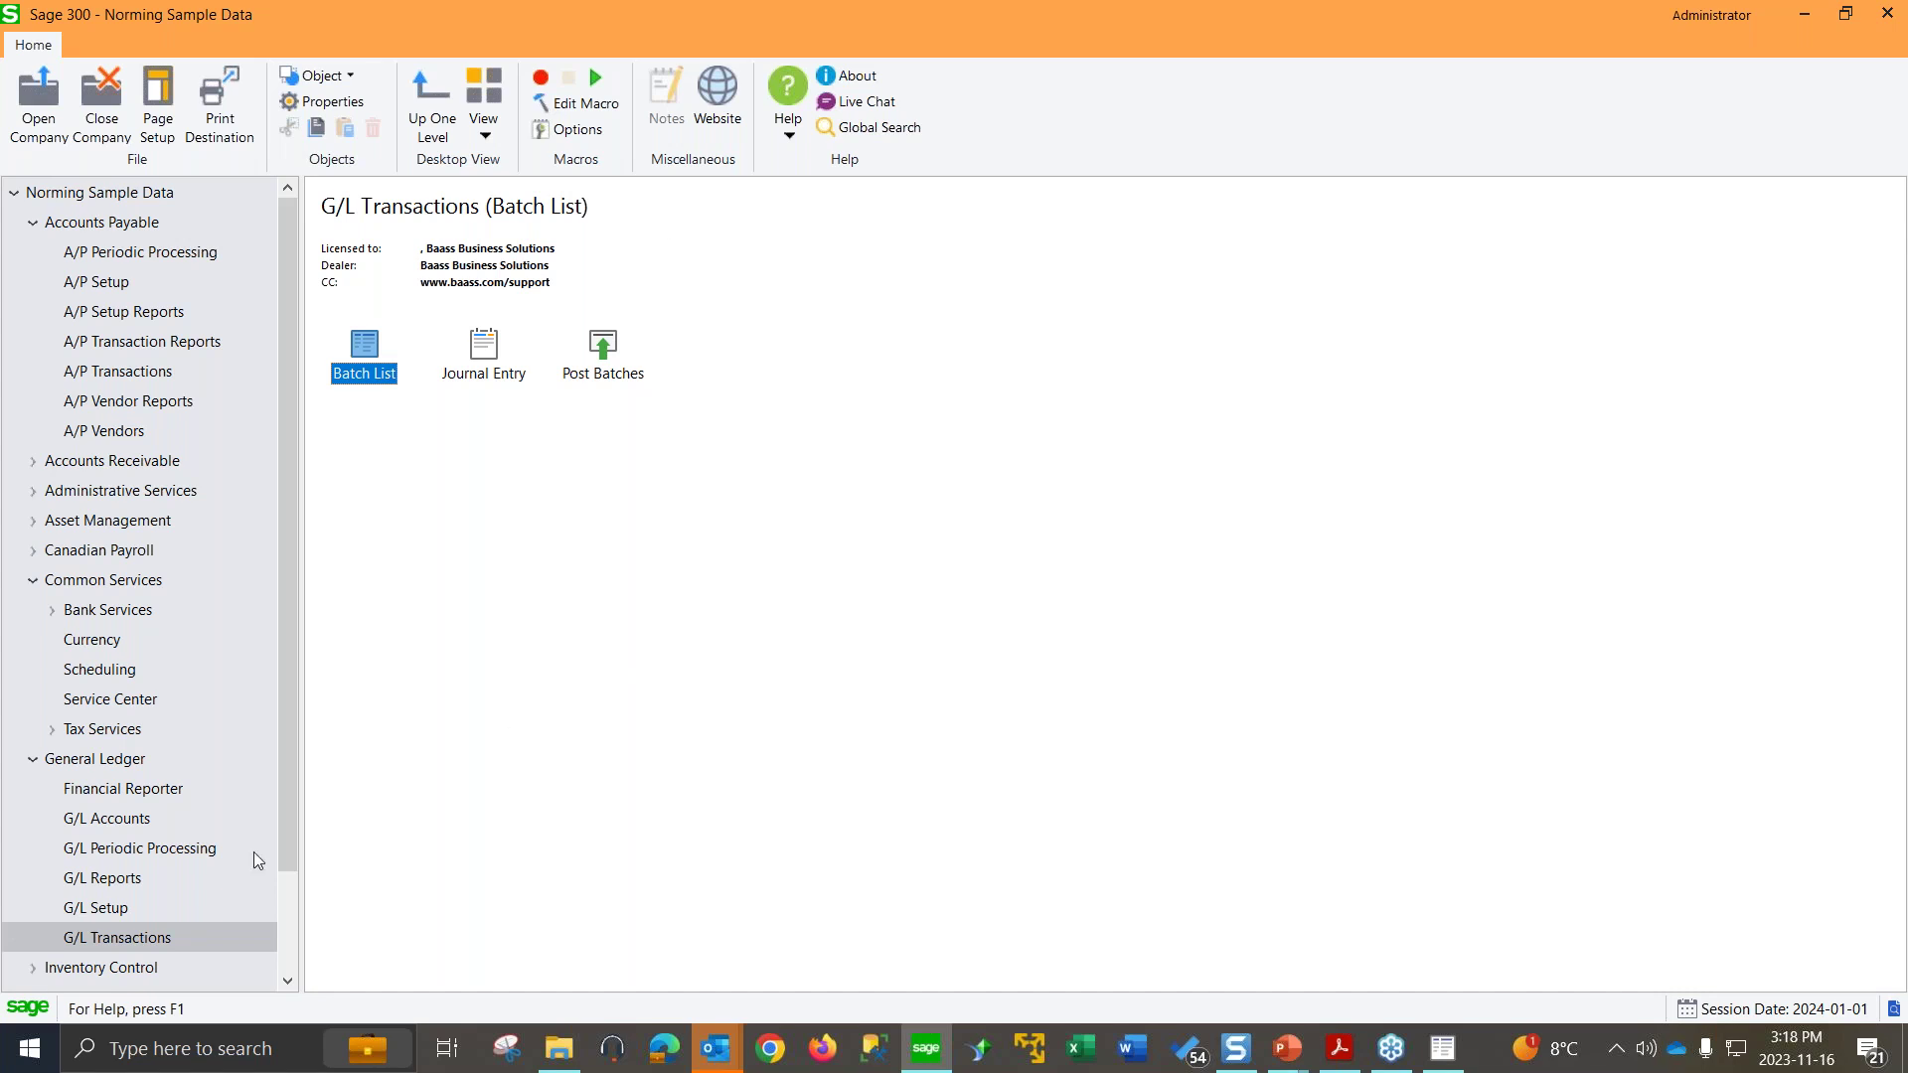
Step: Check the current fiscal year in the posting settings of G/L Options and close the window
left_click(93, 908)
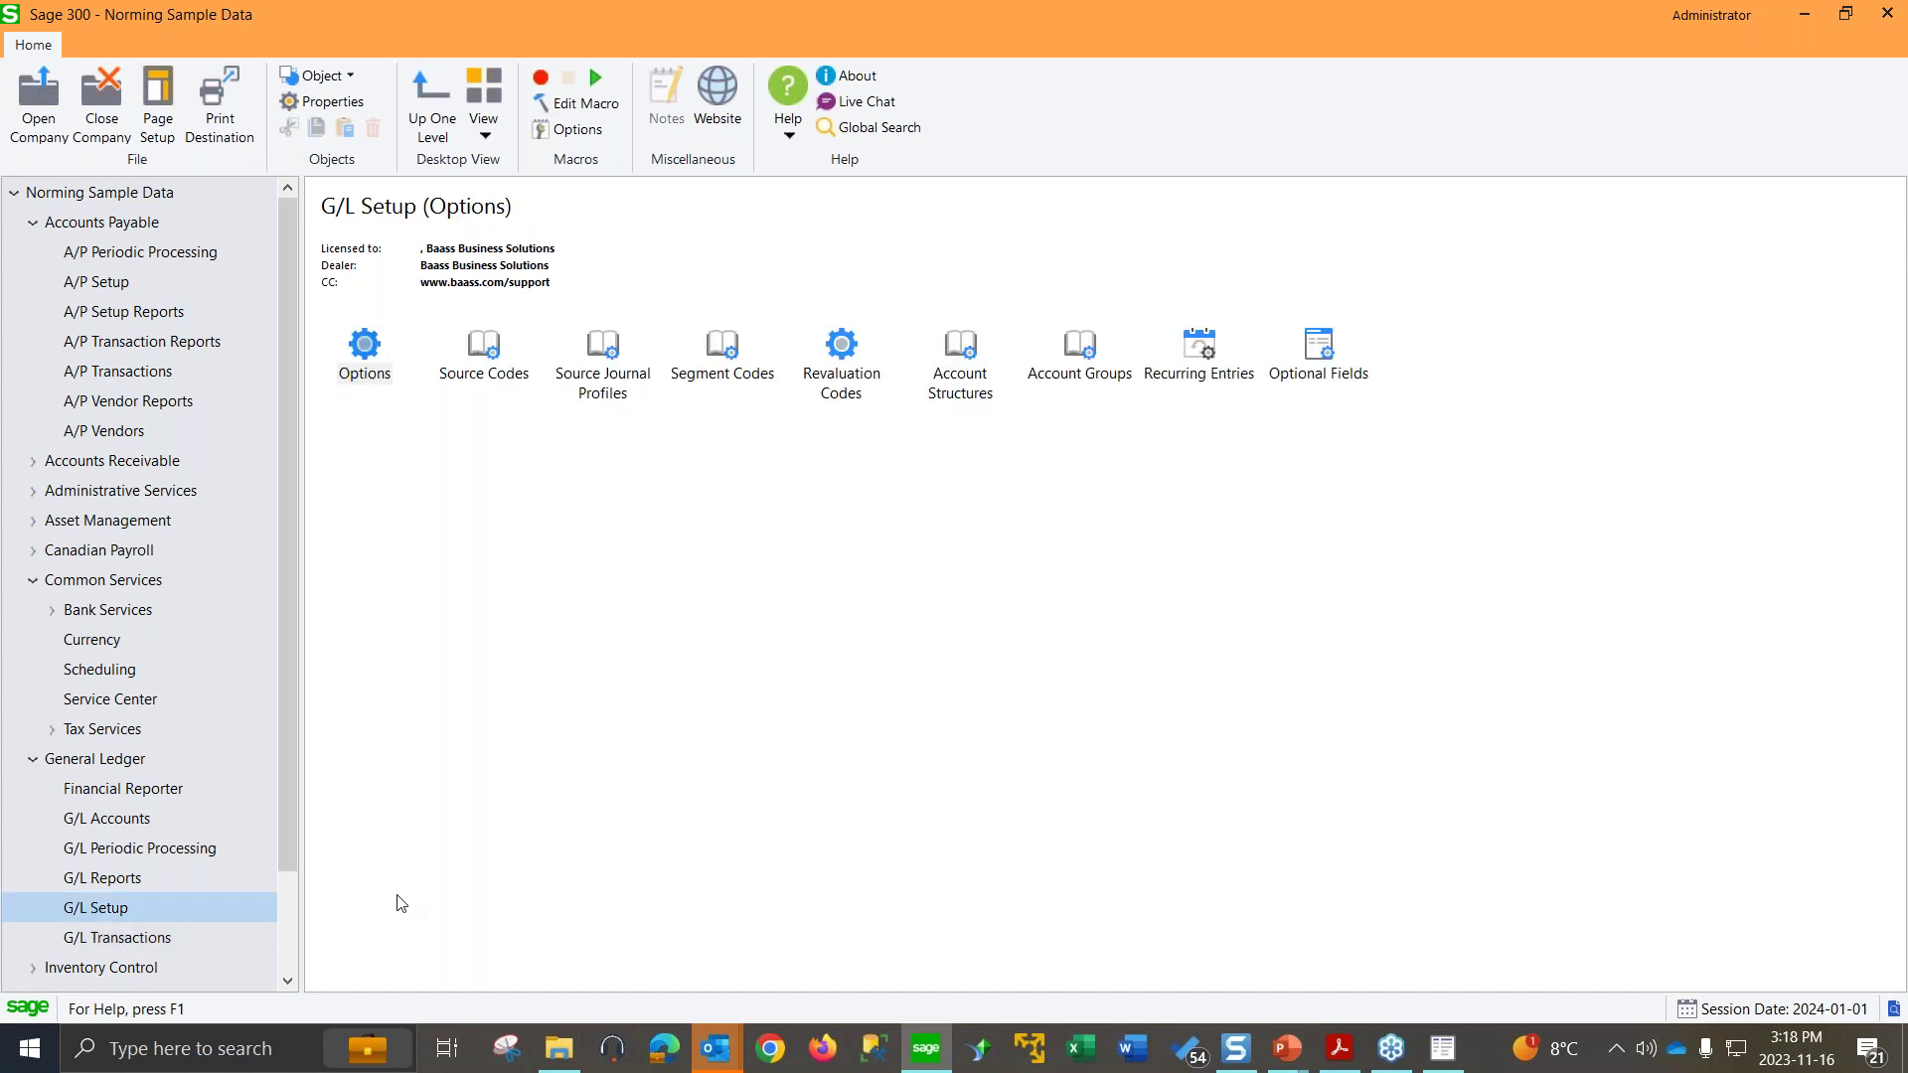
double_click(359, 359)
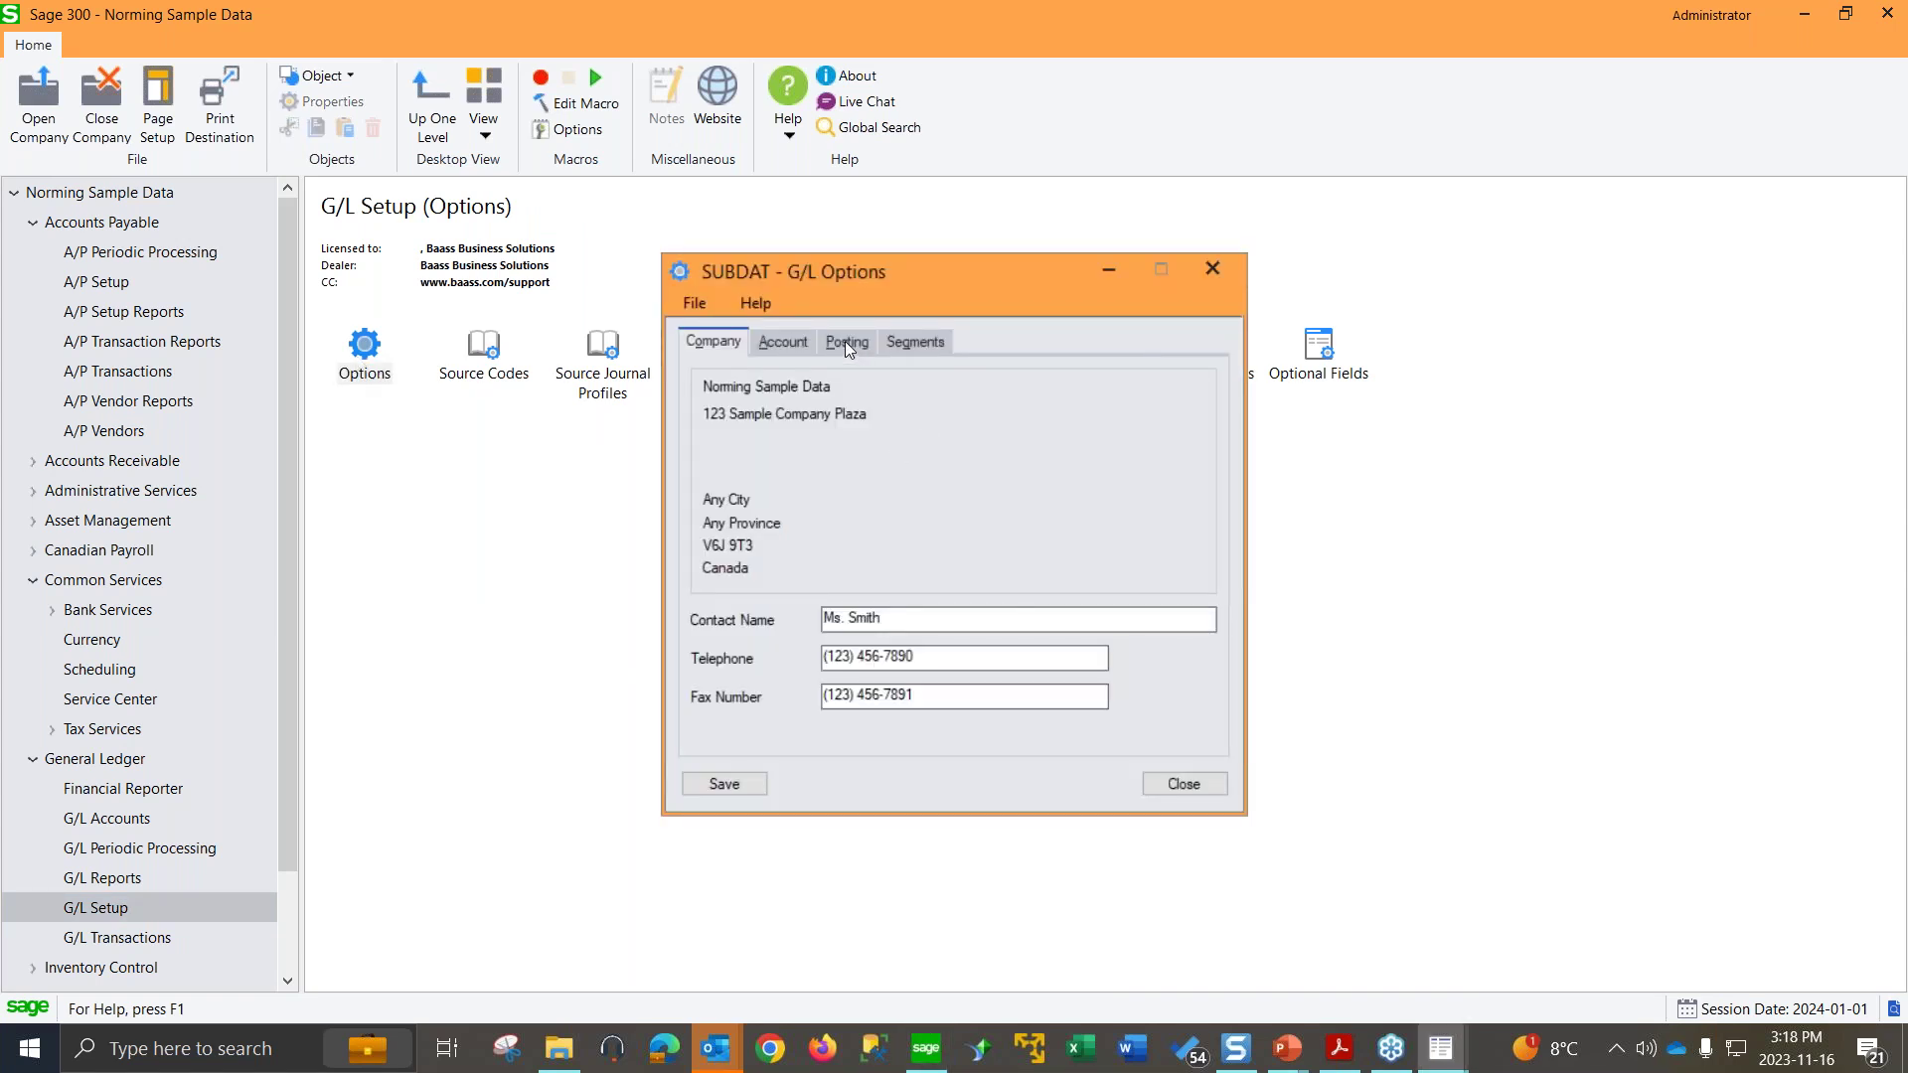
left_click(845, 341)
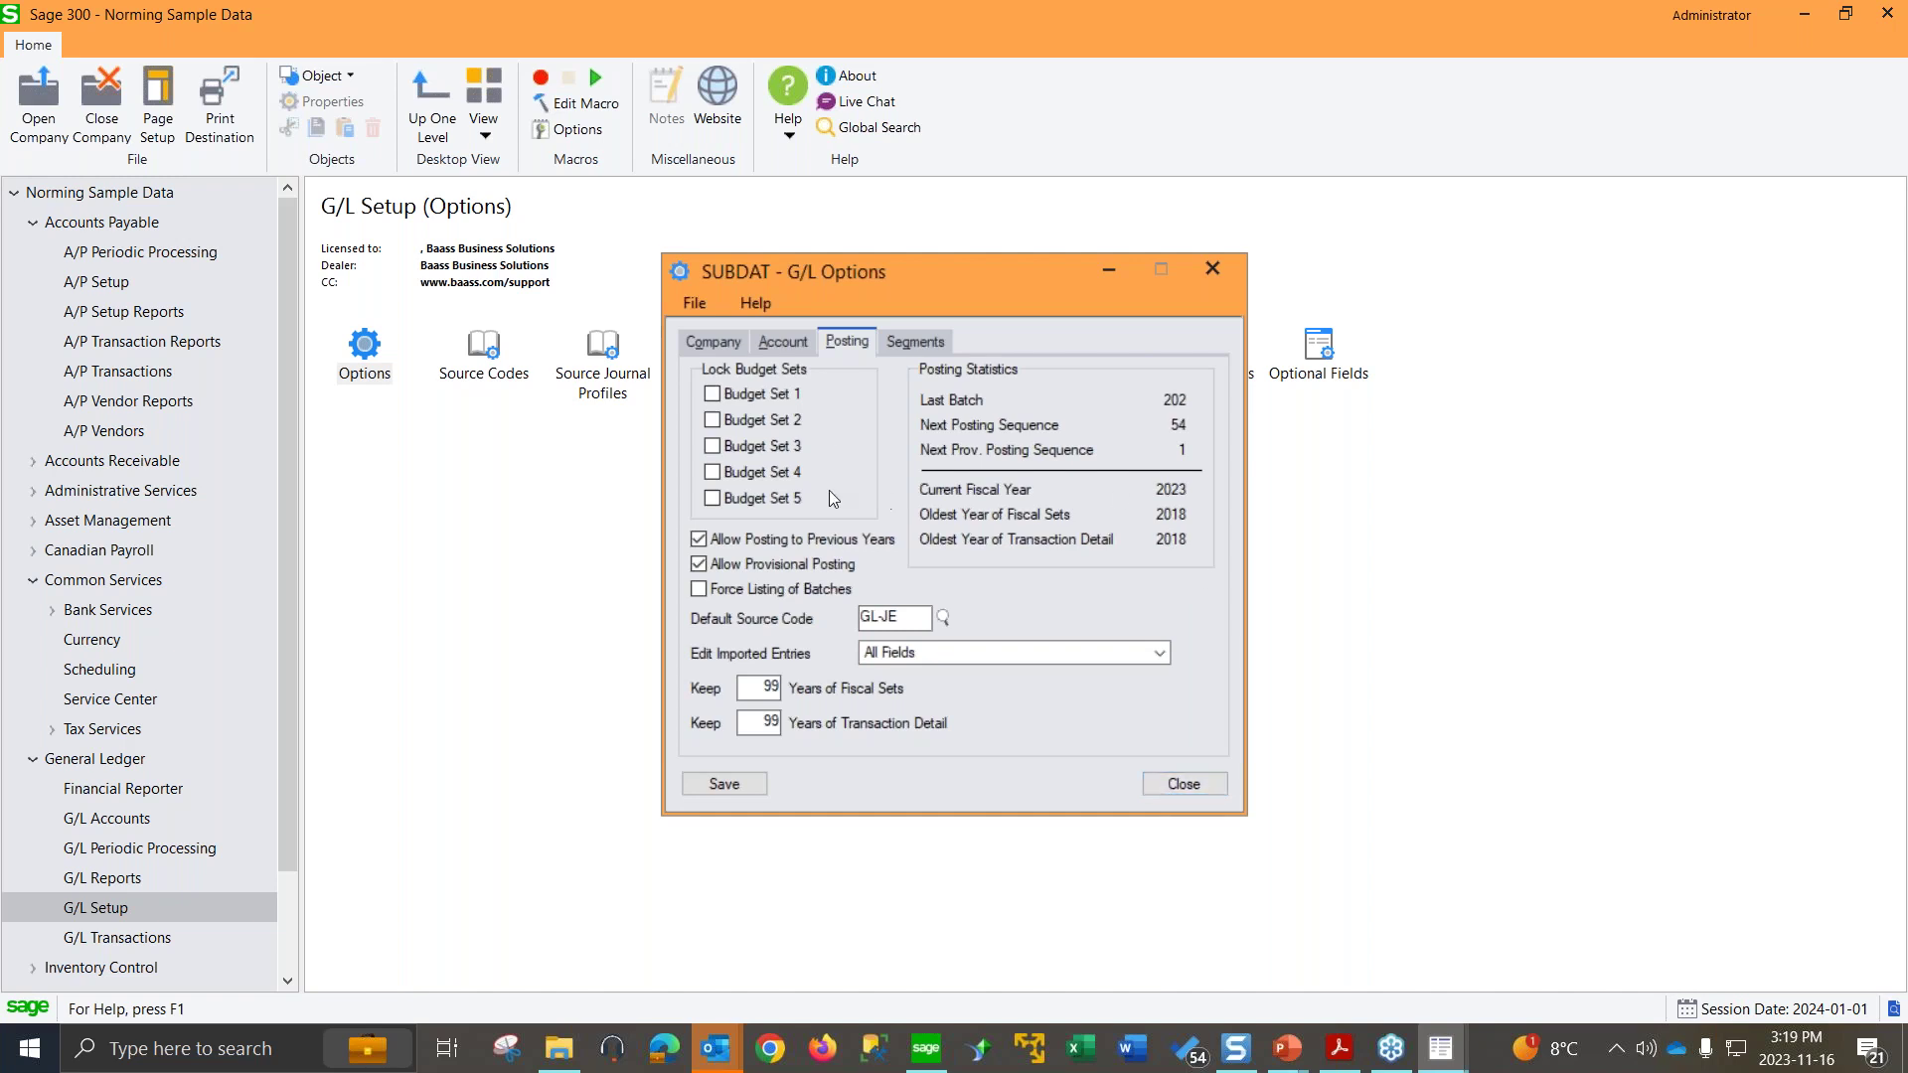
left_click(1180, 784)
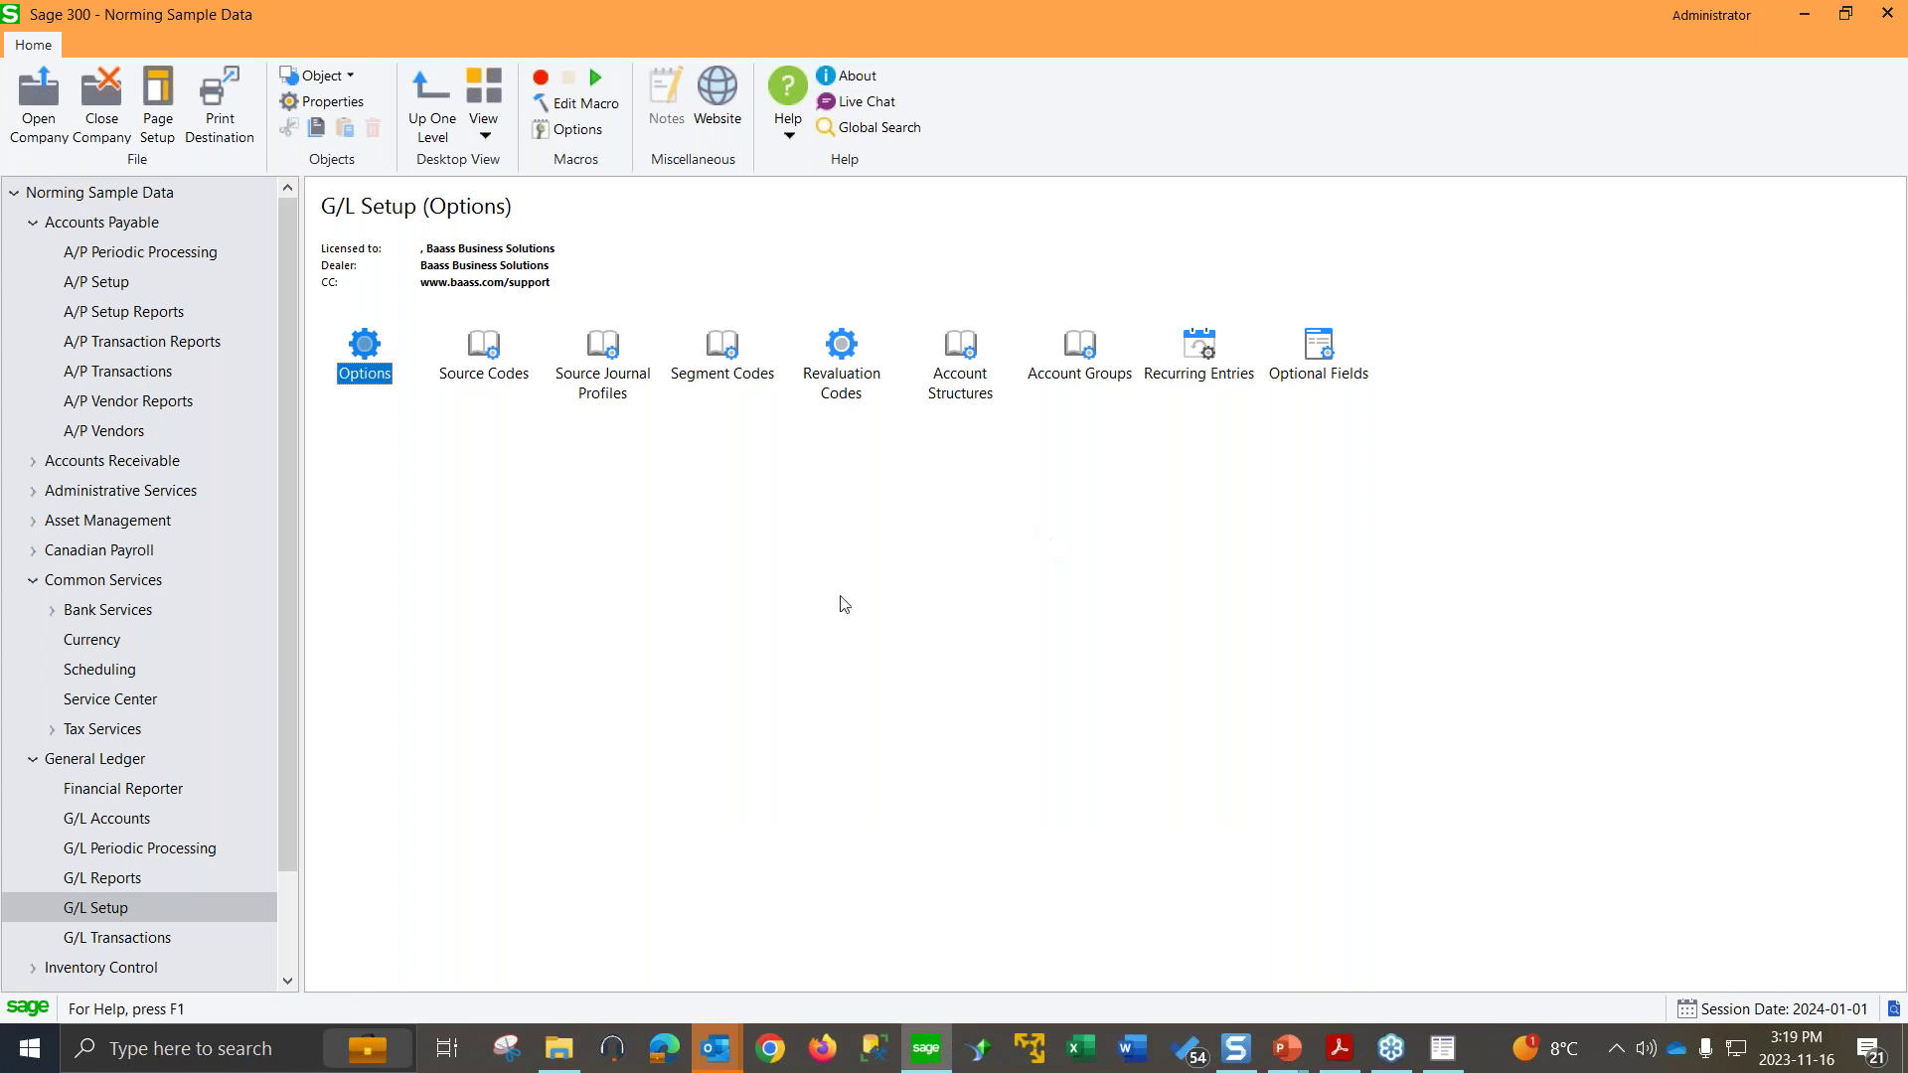
Step: Try to process Create New Year for fiscal year 2024 in General Ledger periodic processing
left_click(154, 851)
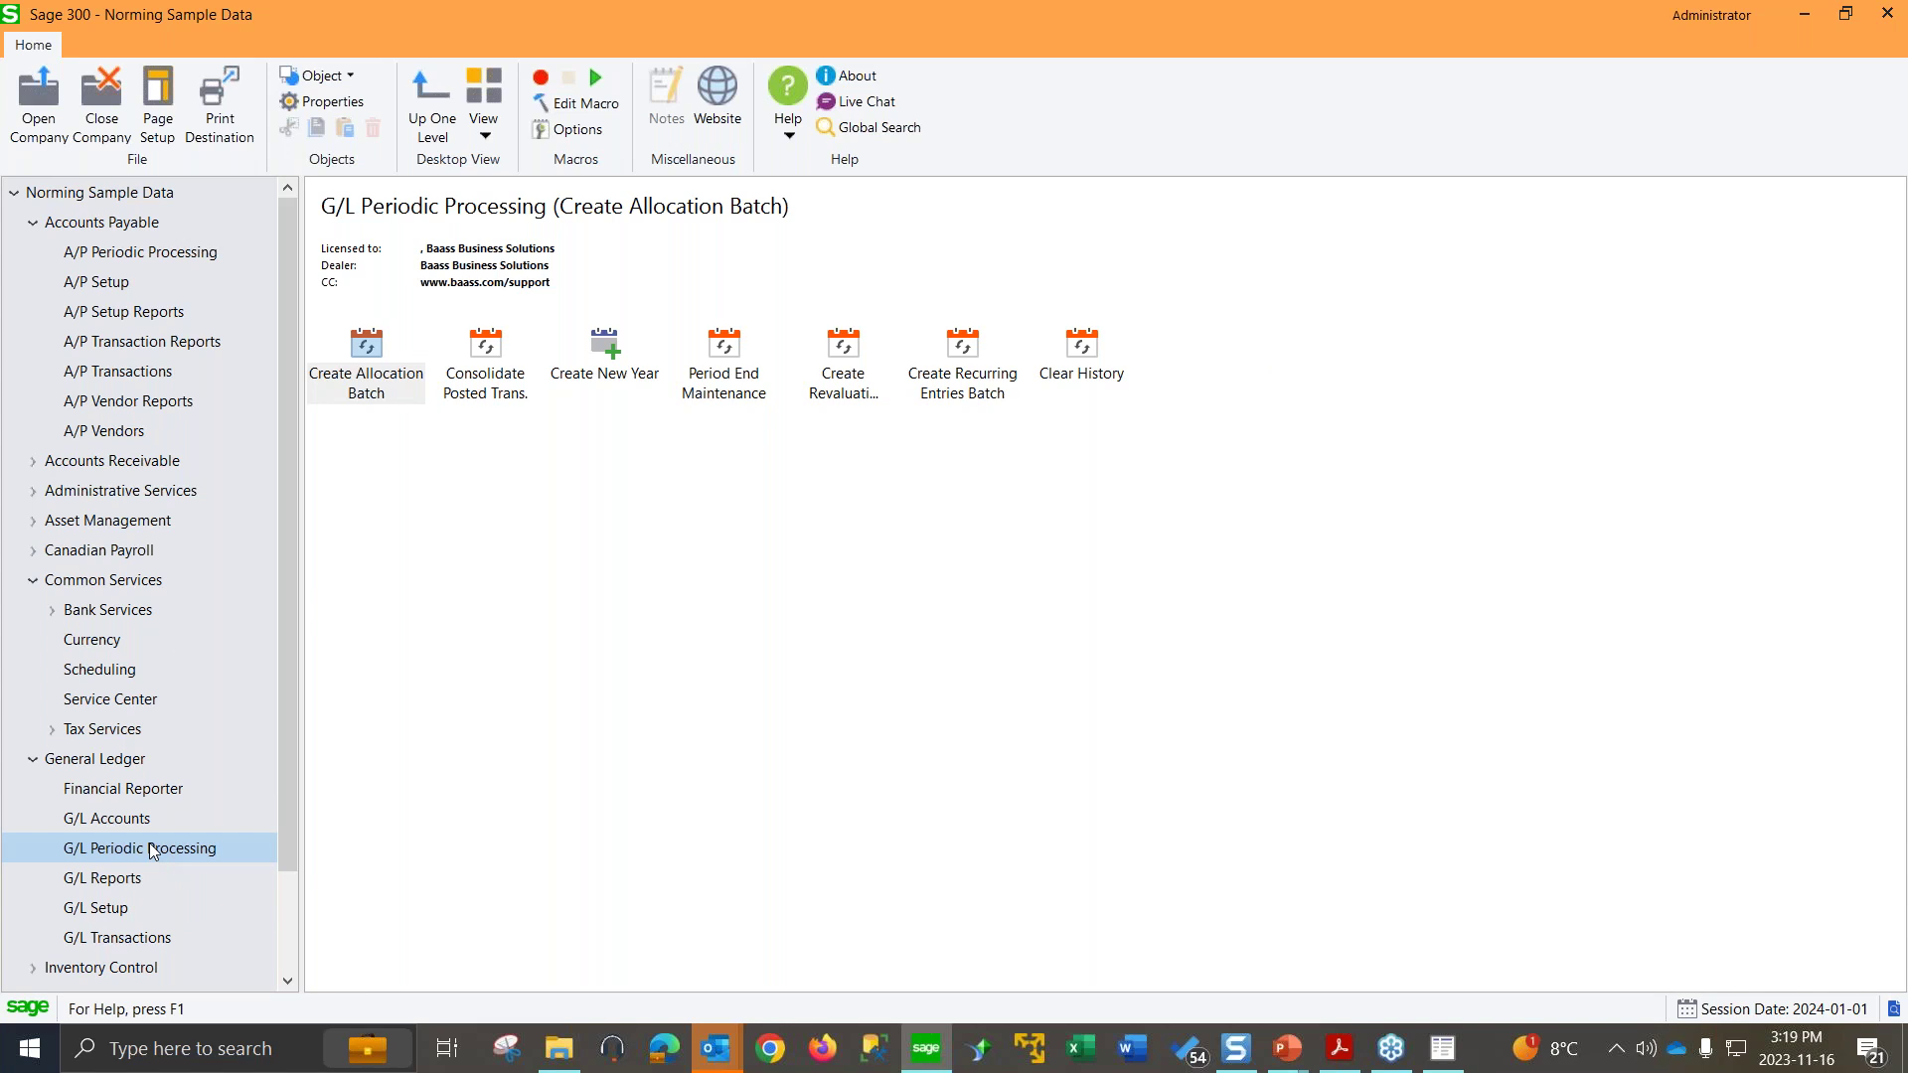
left_click(604, 341)
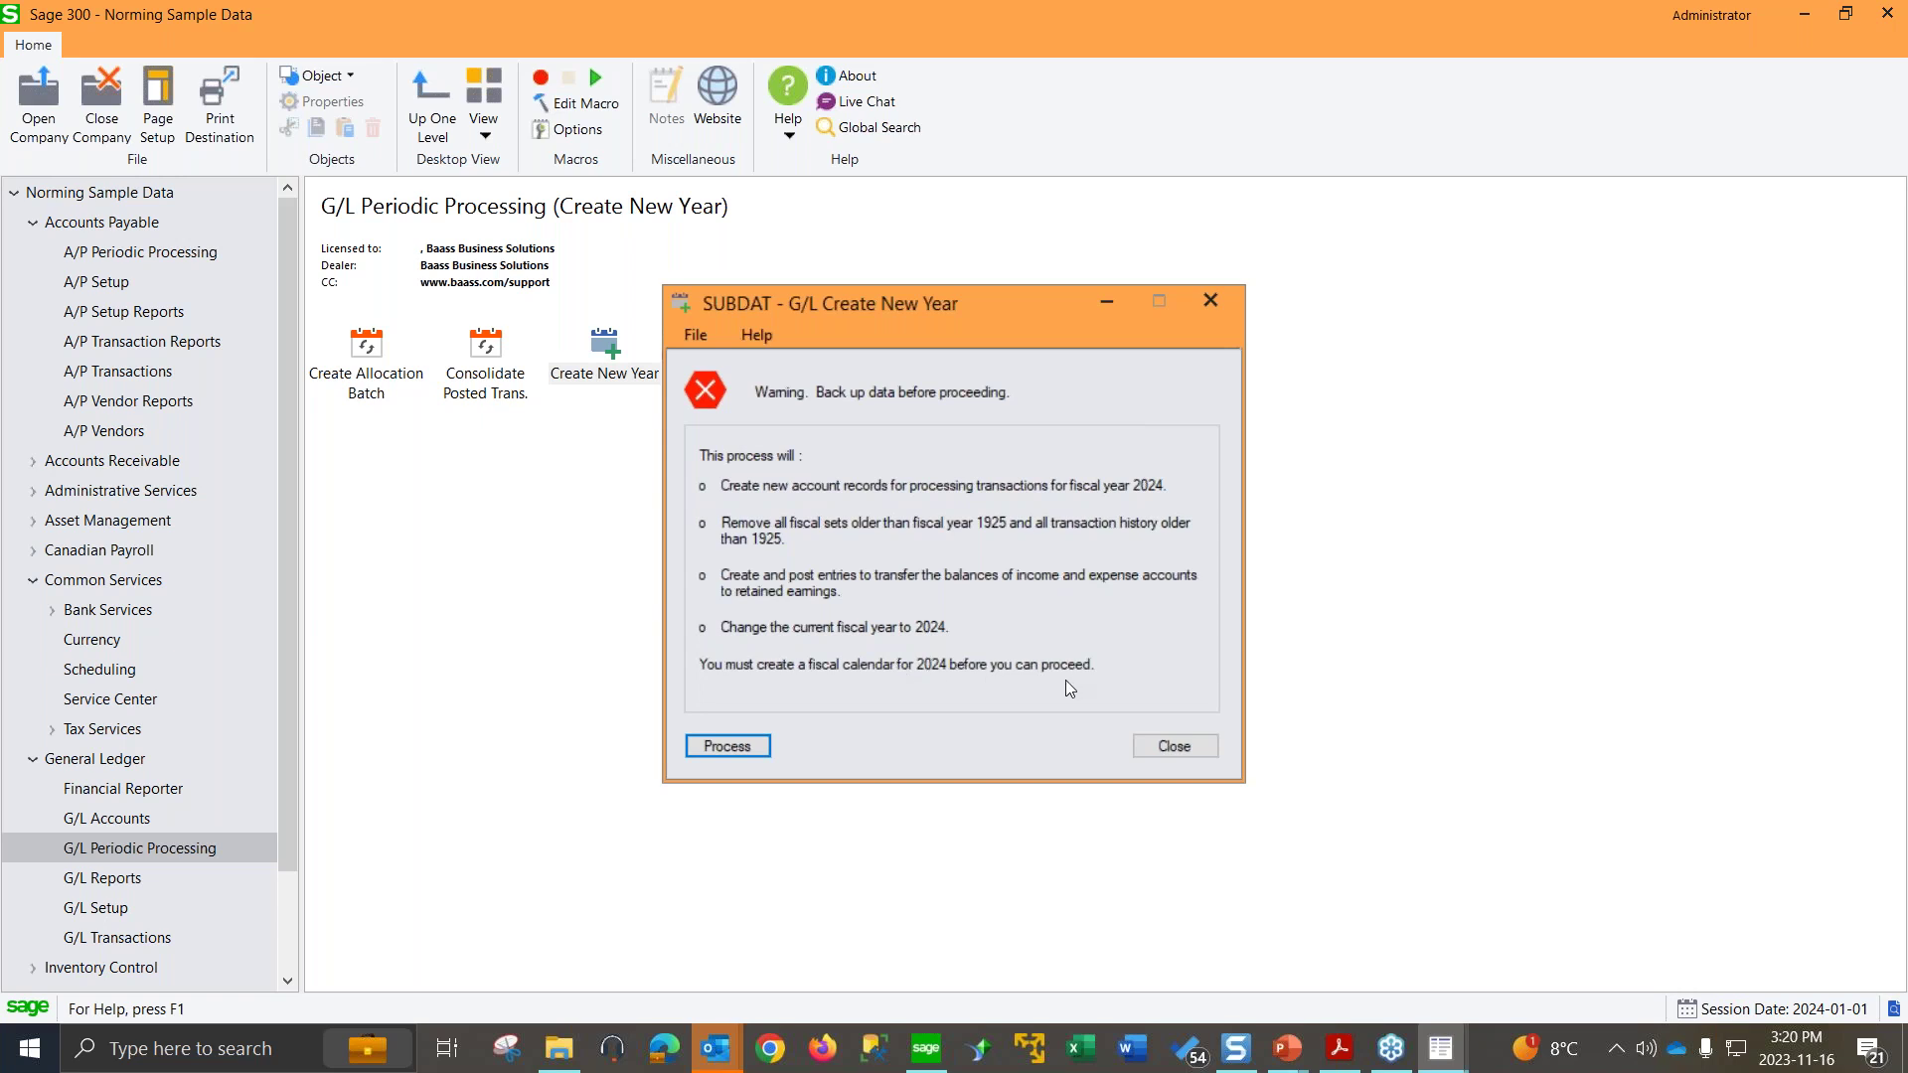
left_click(725, 746)
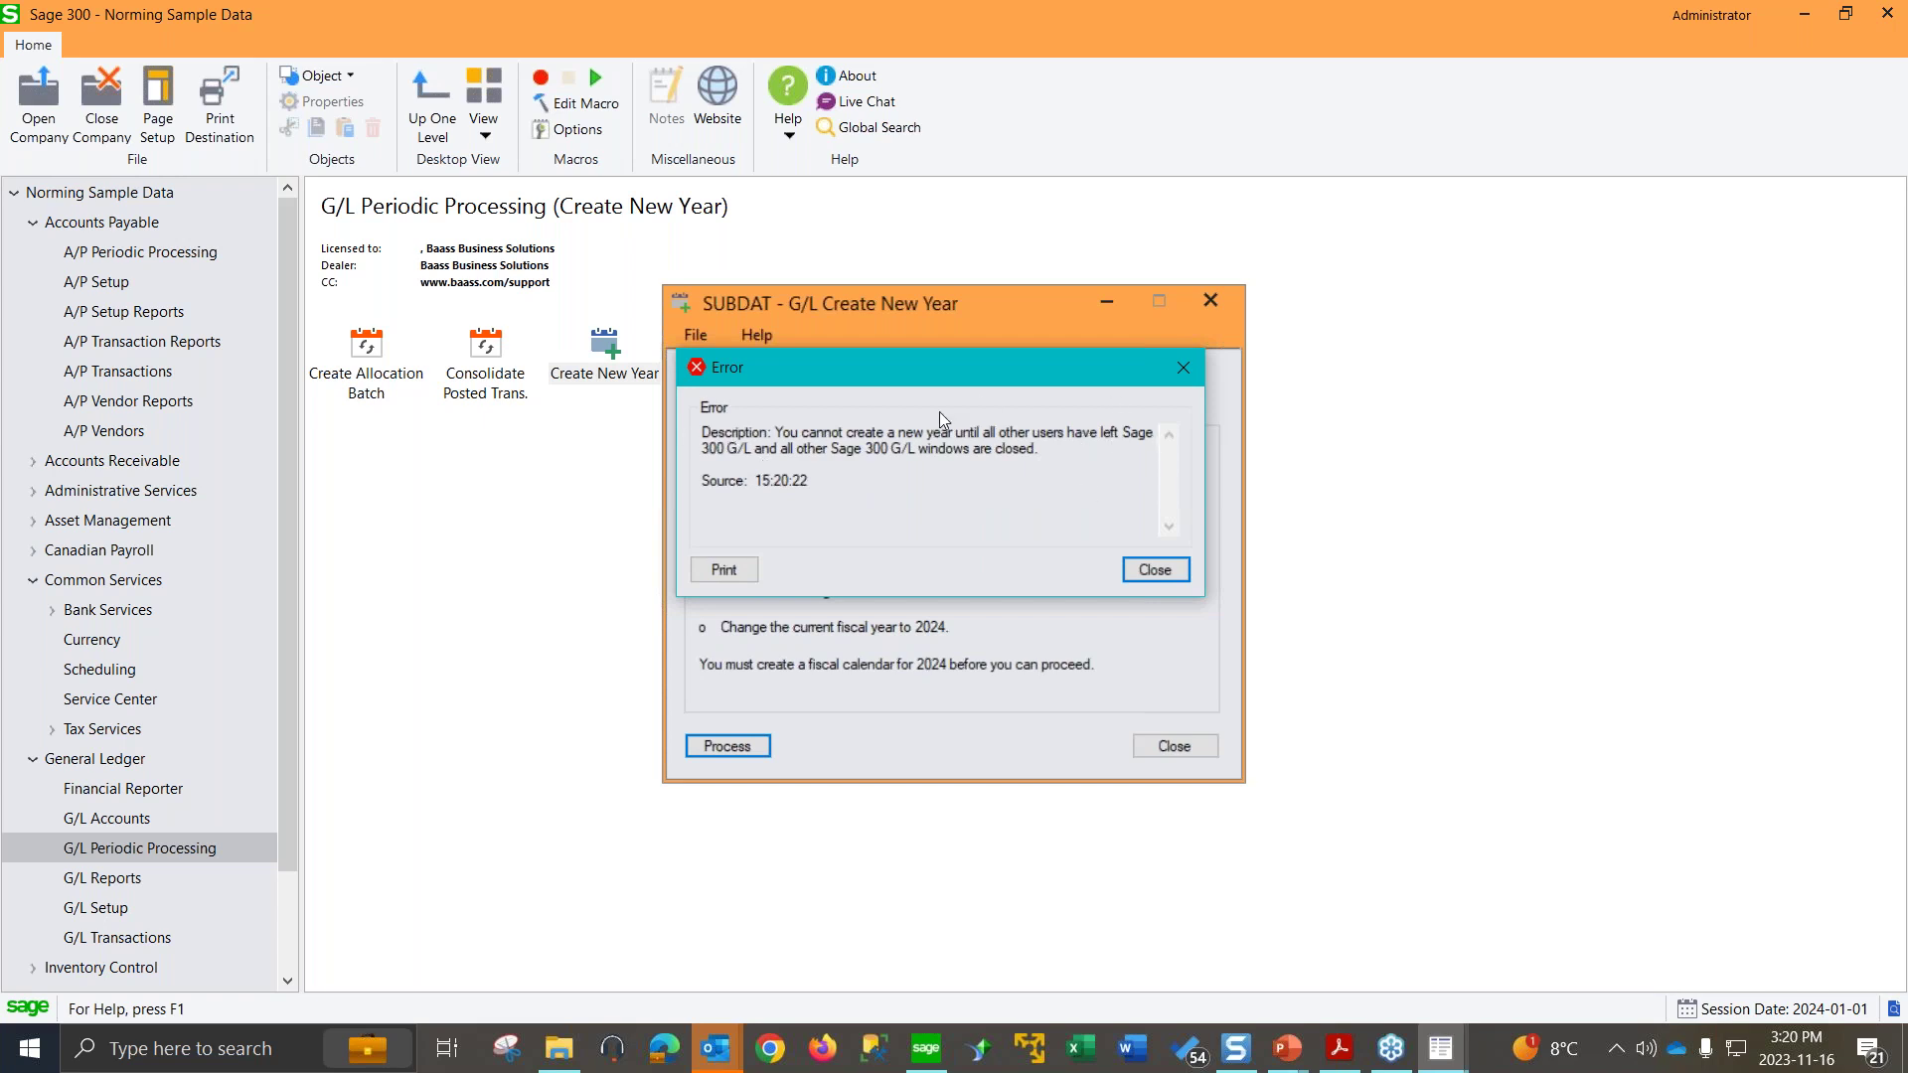
left_click(1154, 570)
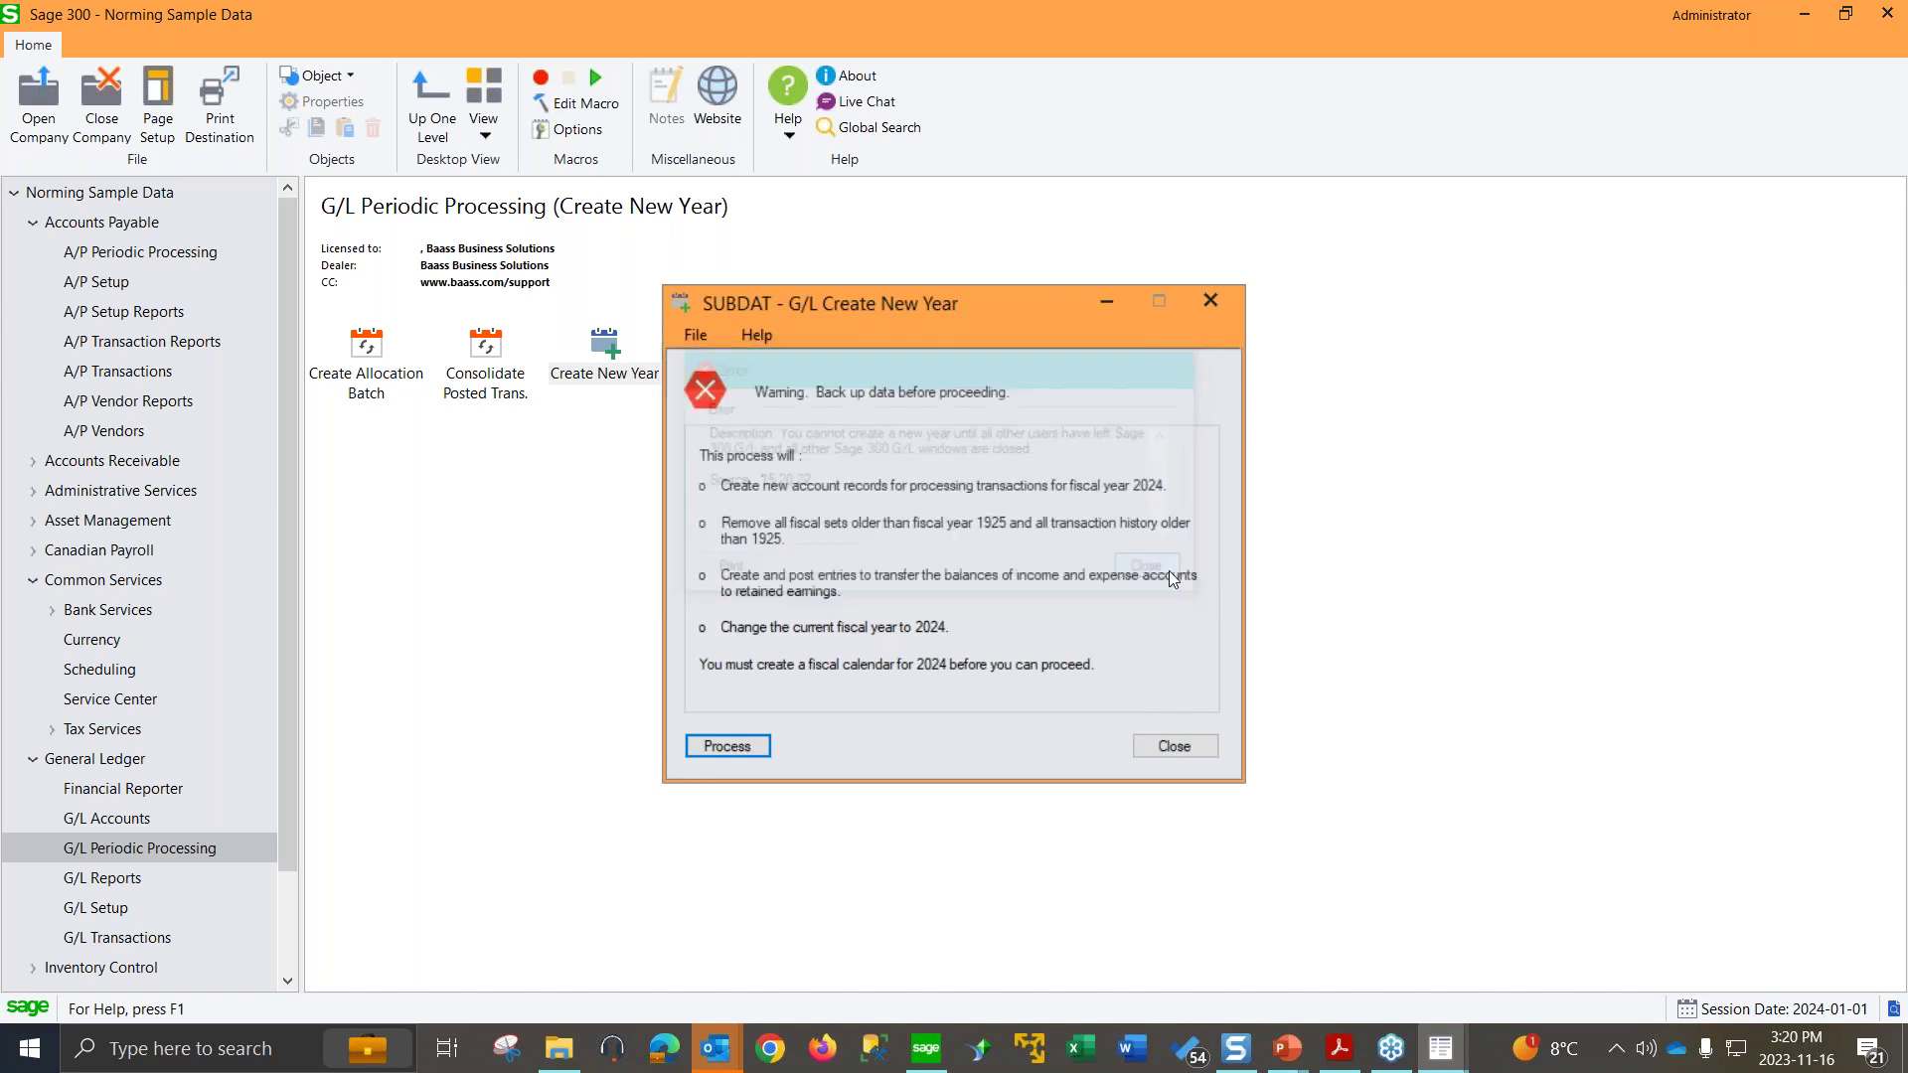
Step: Look for Sage 300 windows still open in the background and close the A/P Invoice Batch List
left_click(1614, 1050)
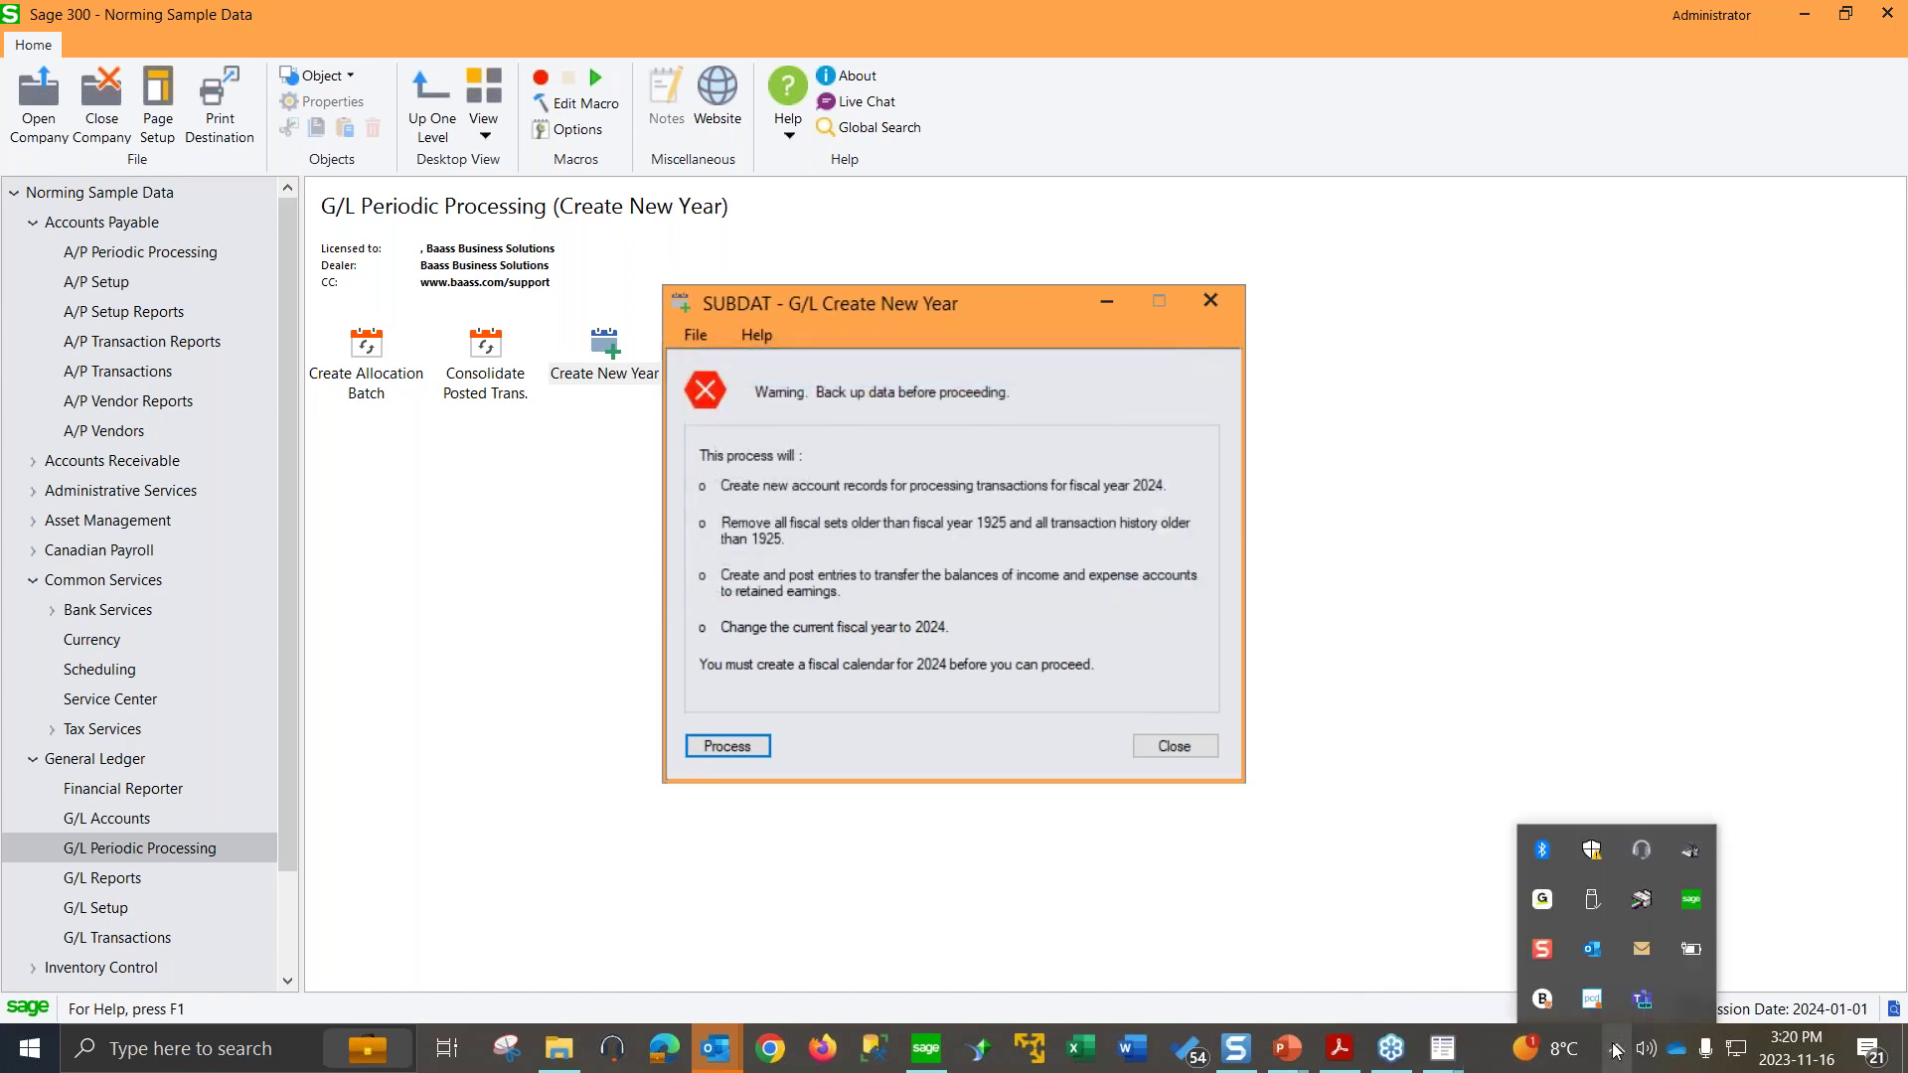
left_click(1651, 1004)
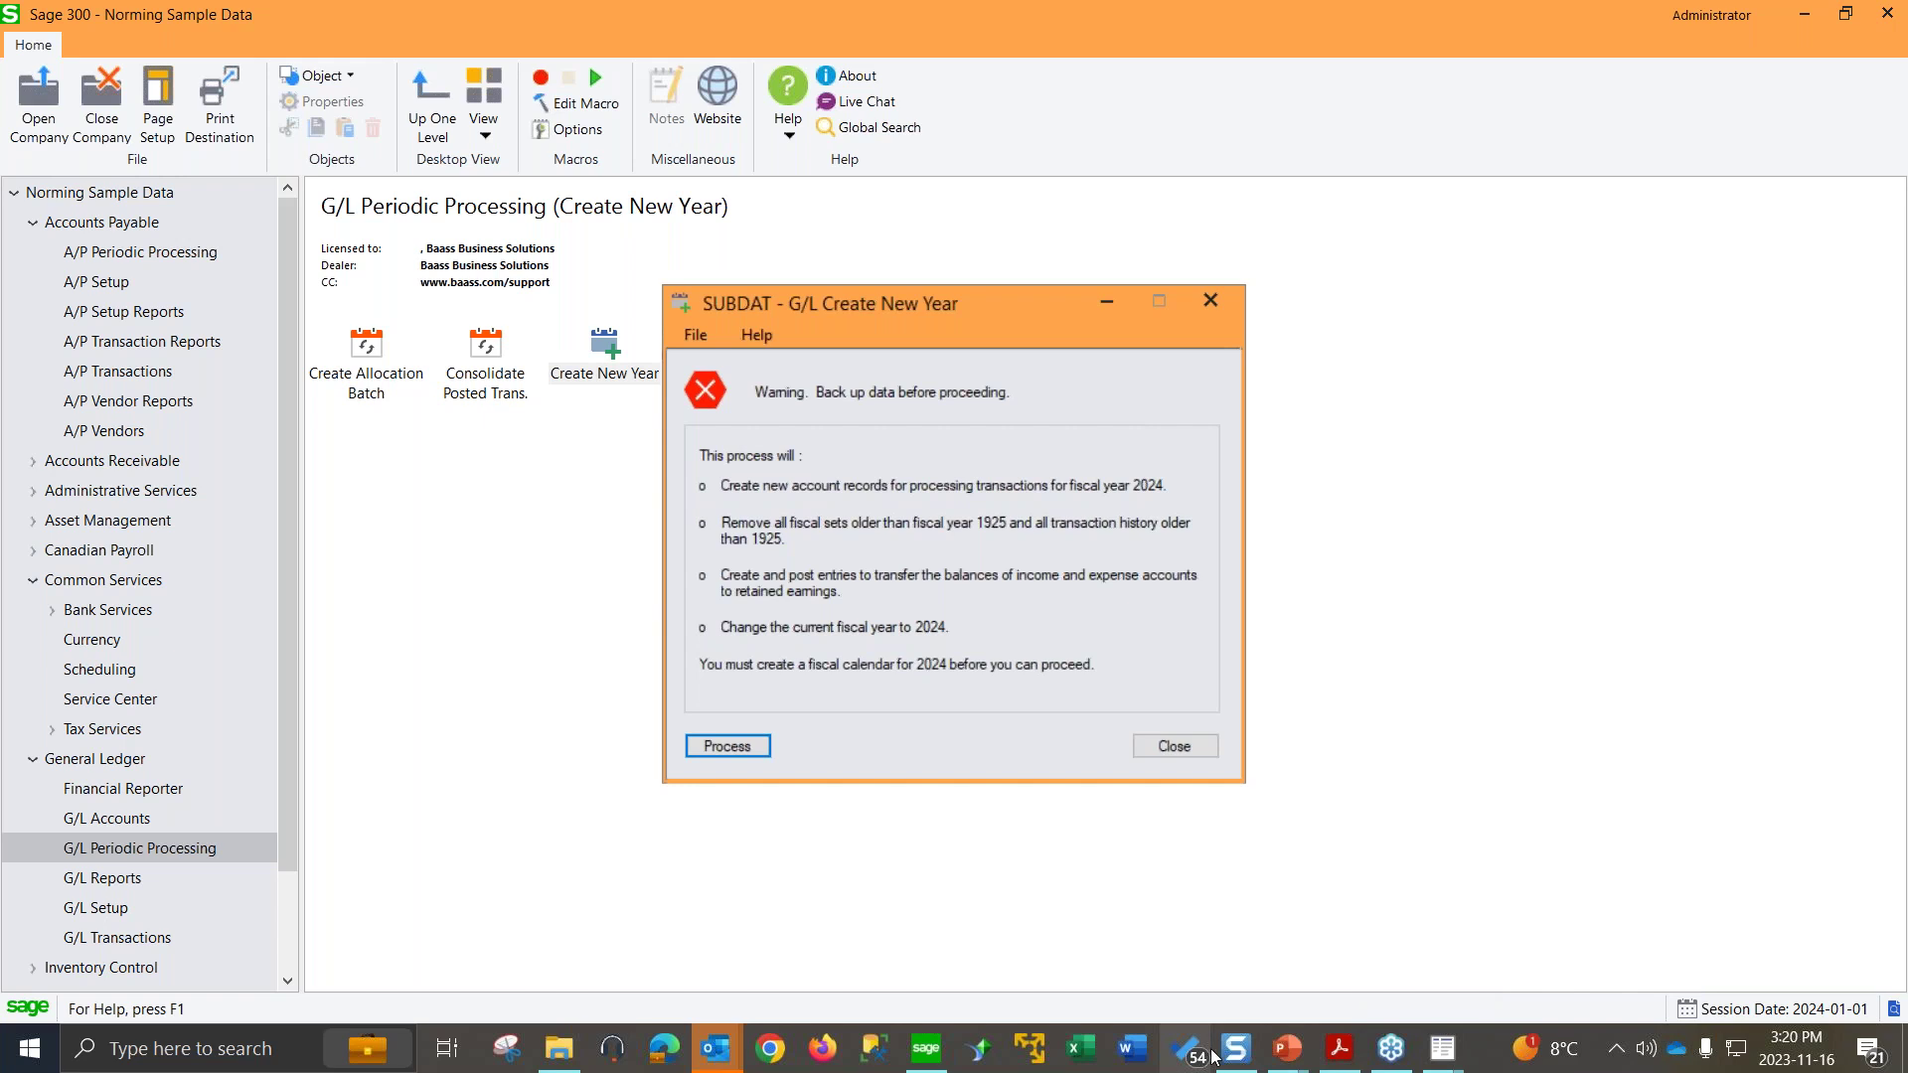
mouse_move(1252, 1036)
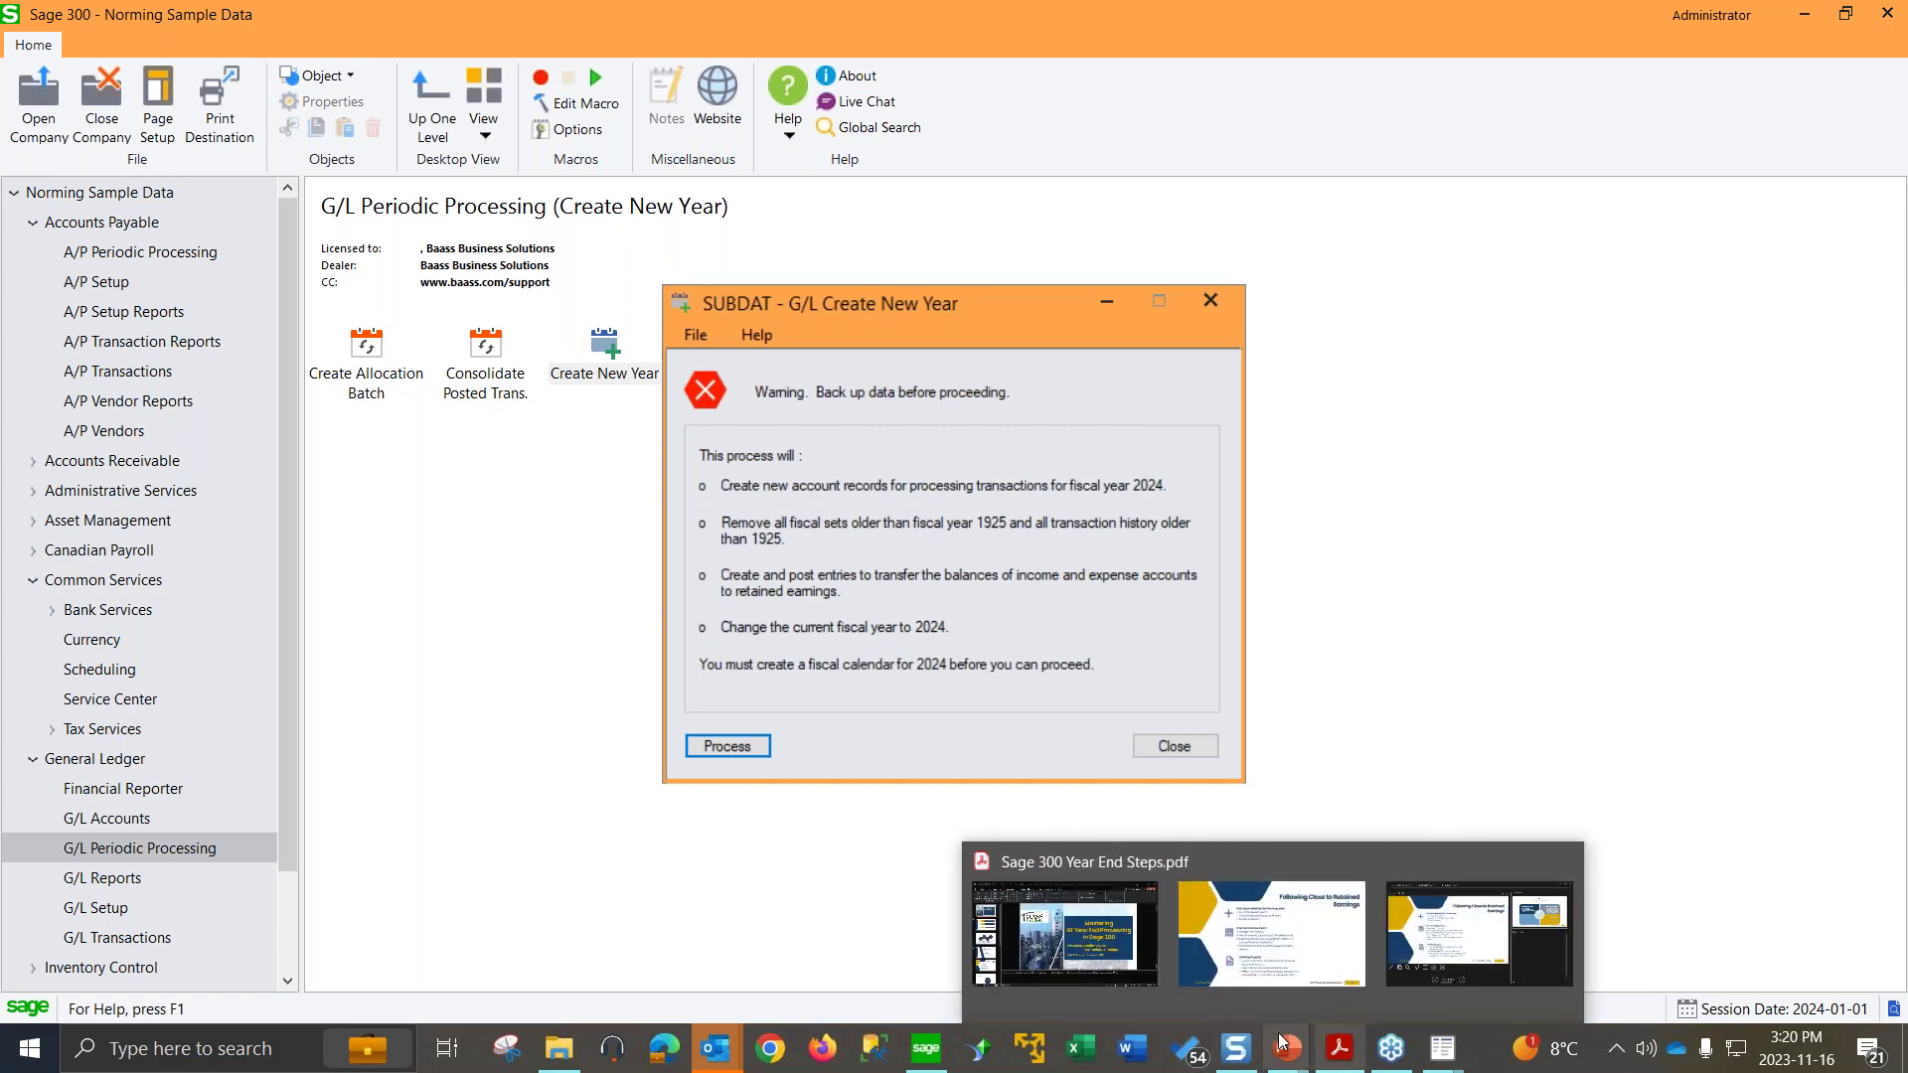
mouse_move(938, 1056)
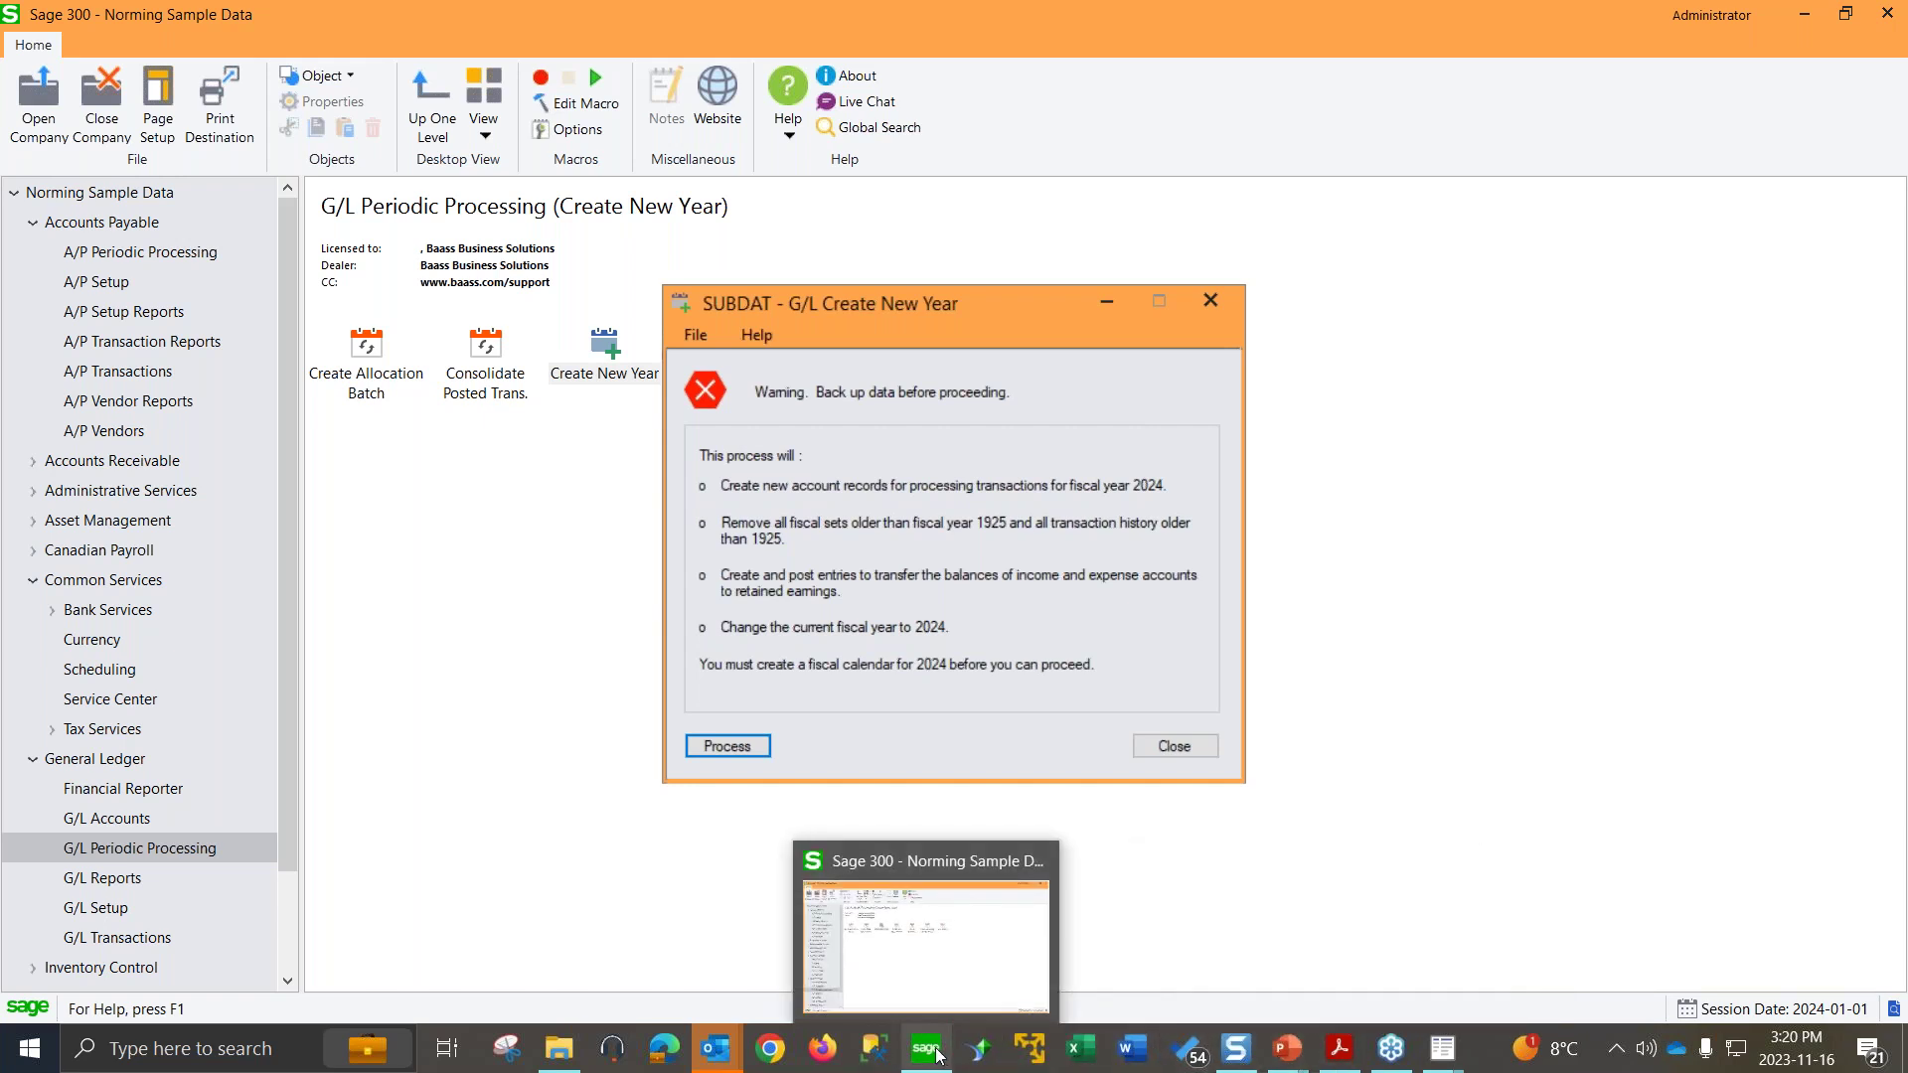
mouse_move(922, 1011)
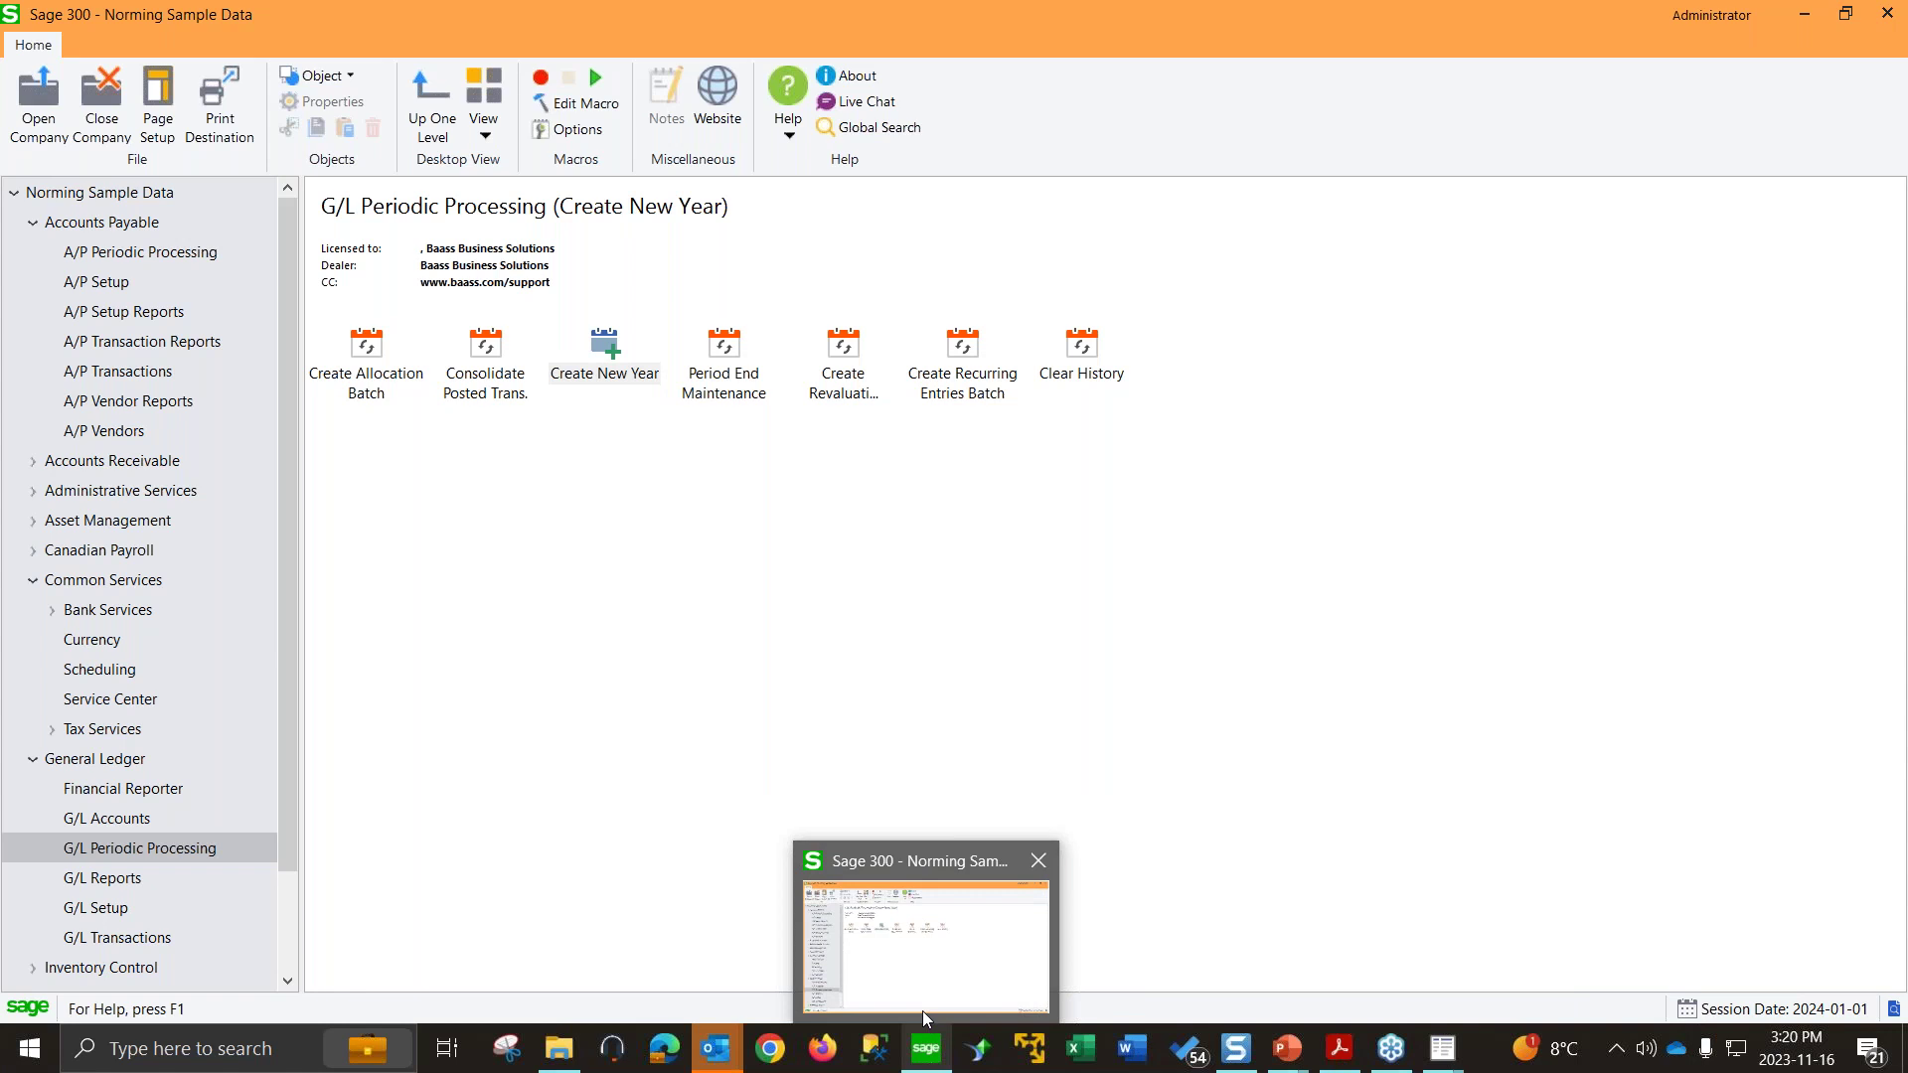
left_click(961, 908)
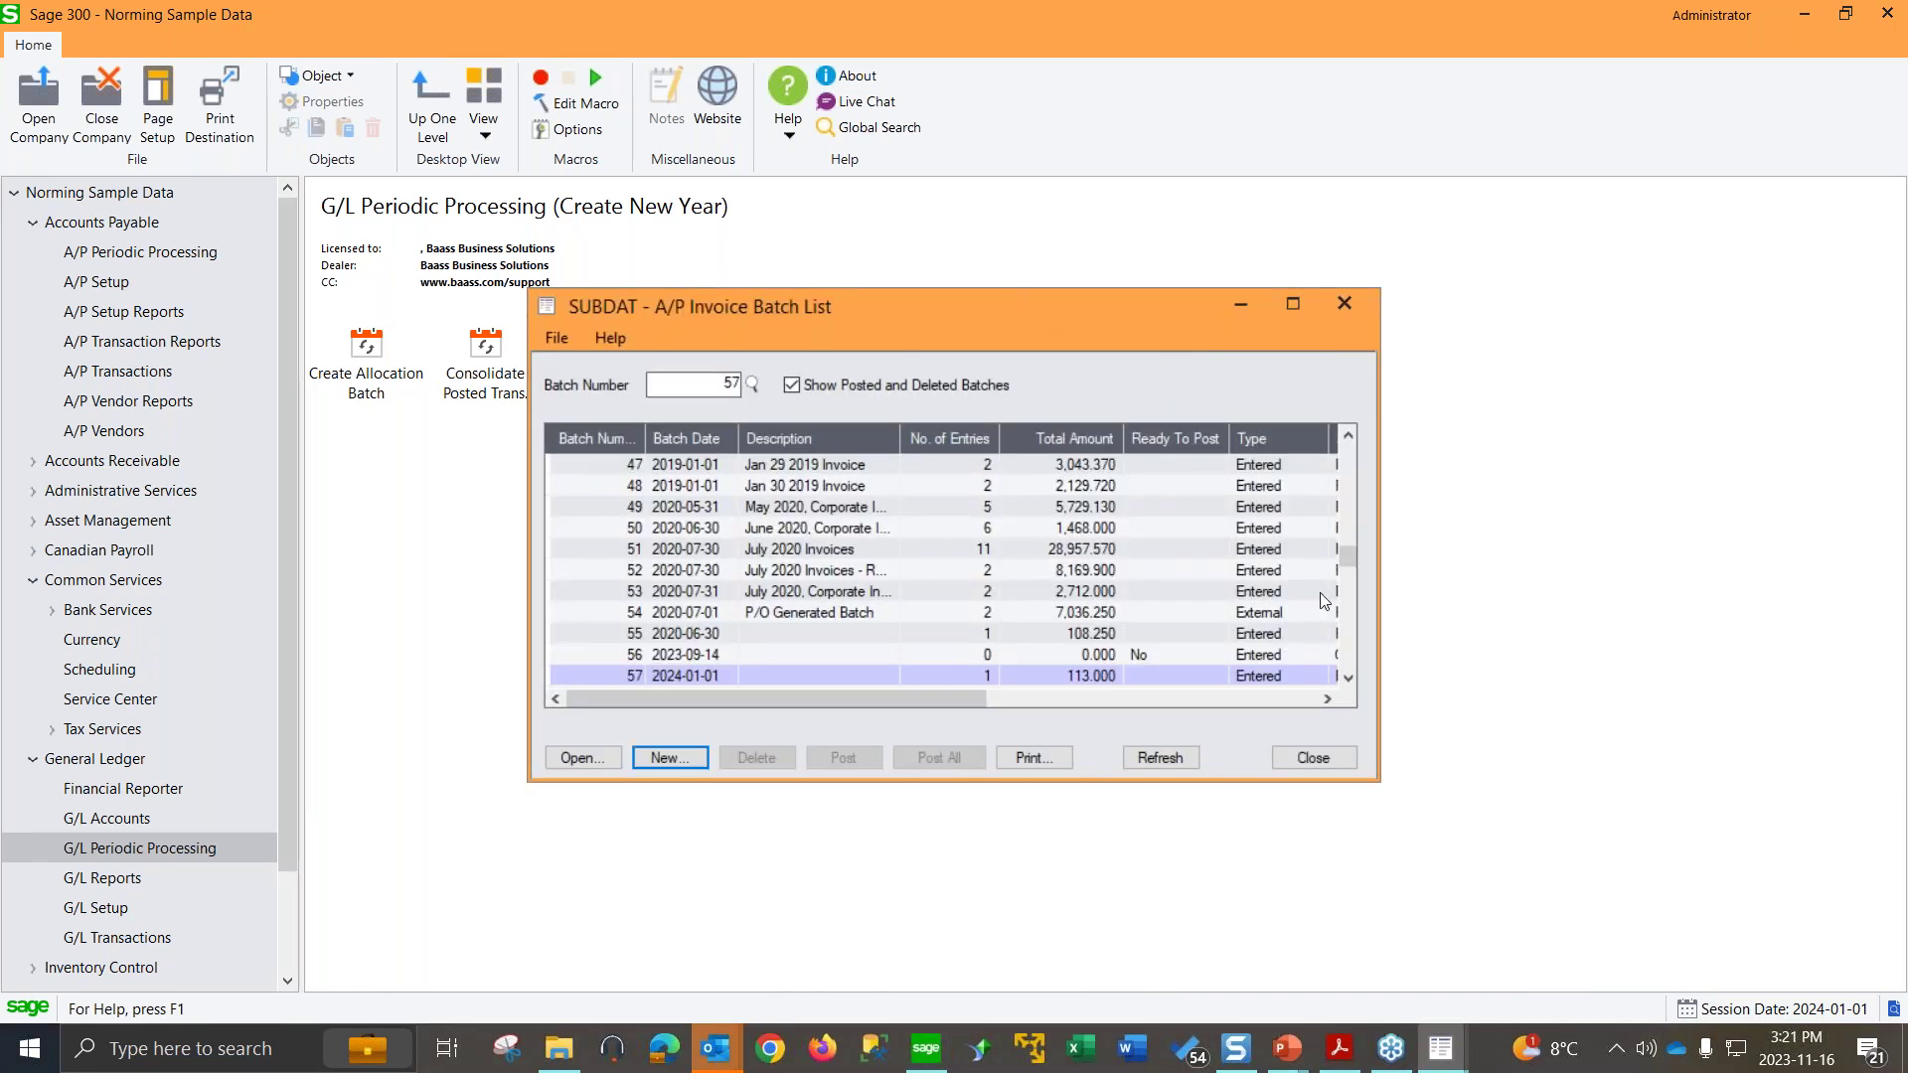
left_click(1311, 759)
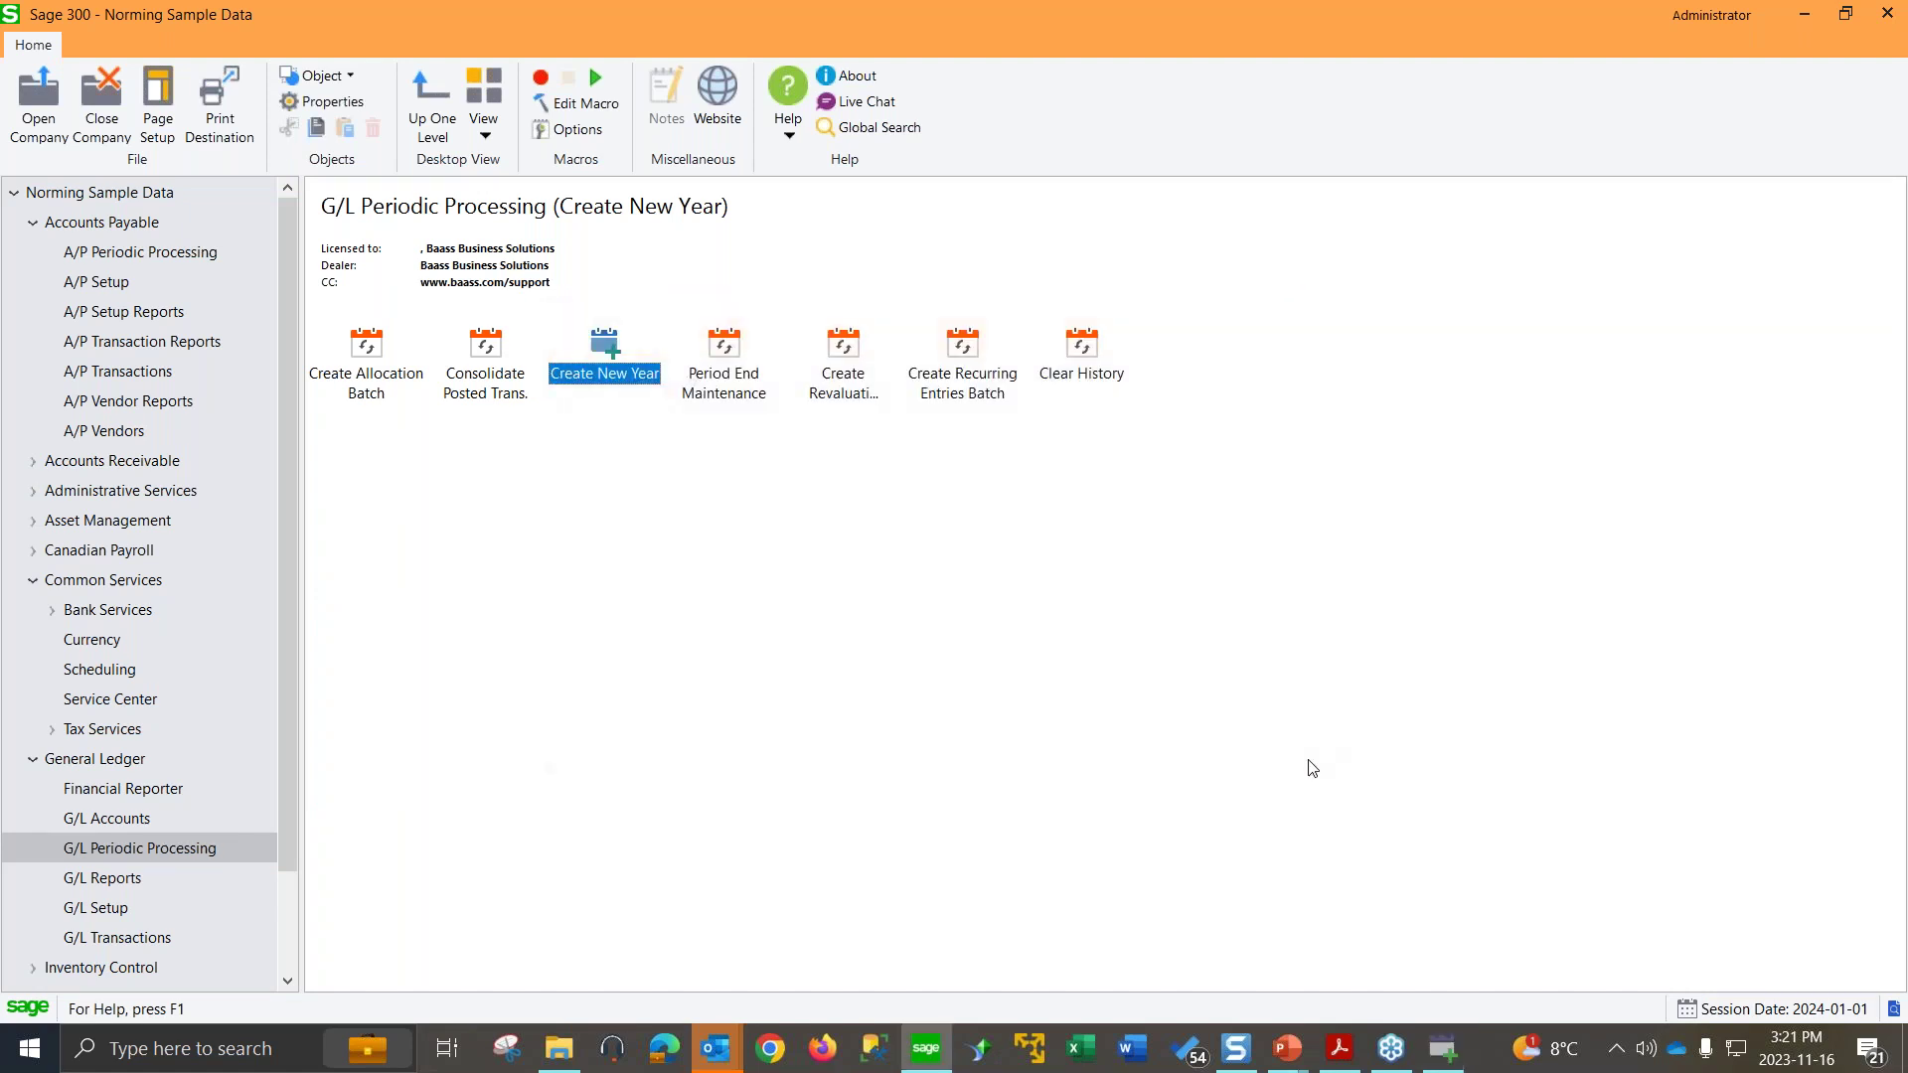
Step: Run Create New Year for fiscal year 2024 in the General Ledger and close its messages and window
left_click(833, 747)
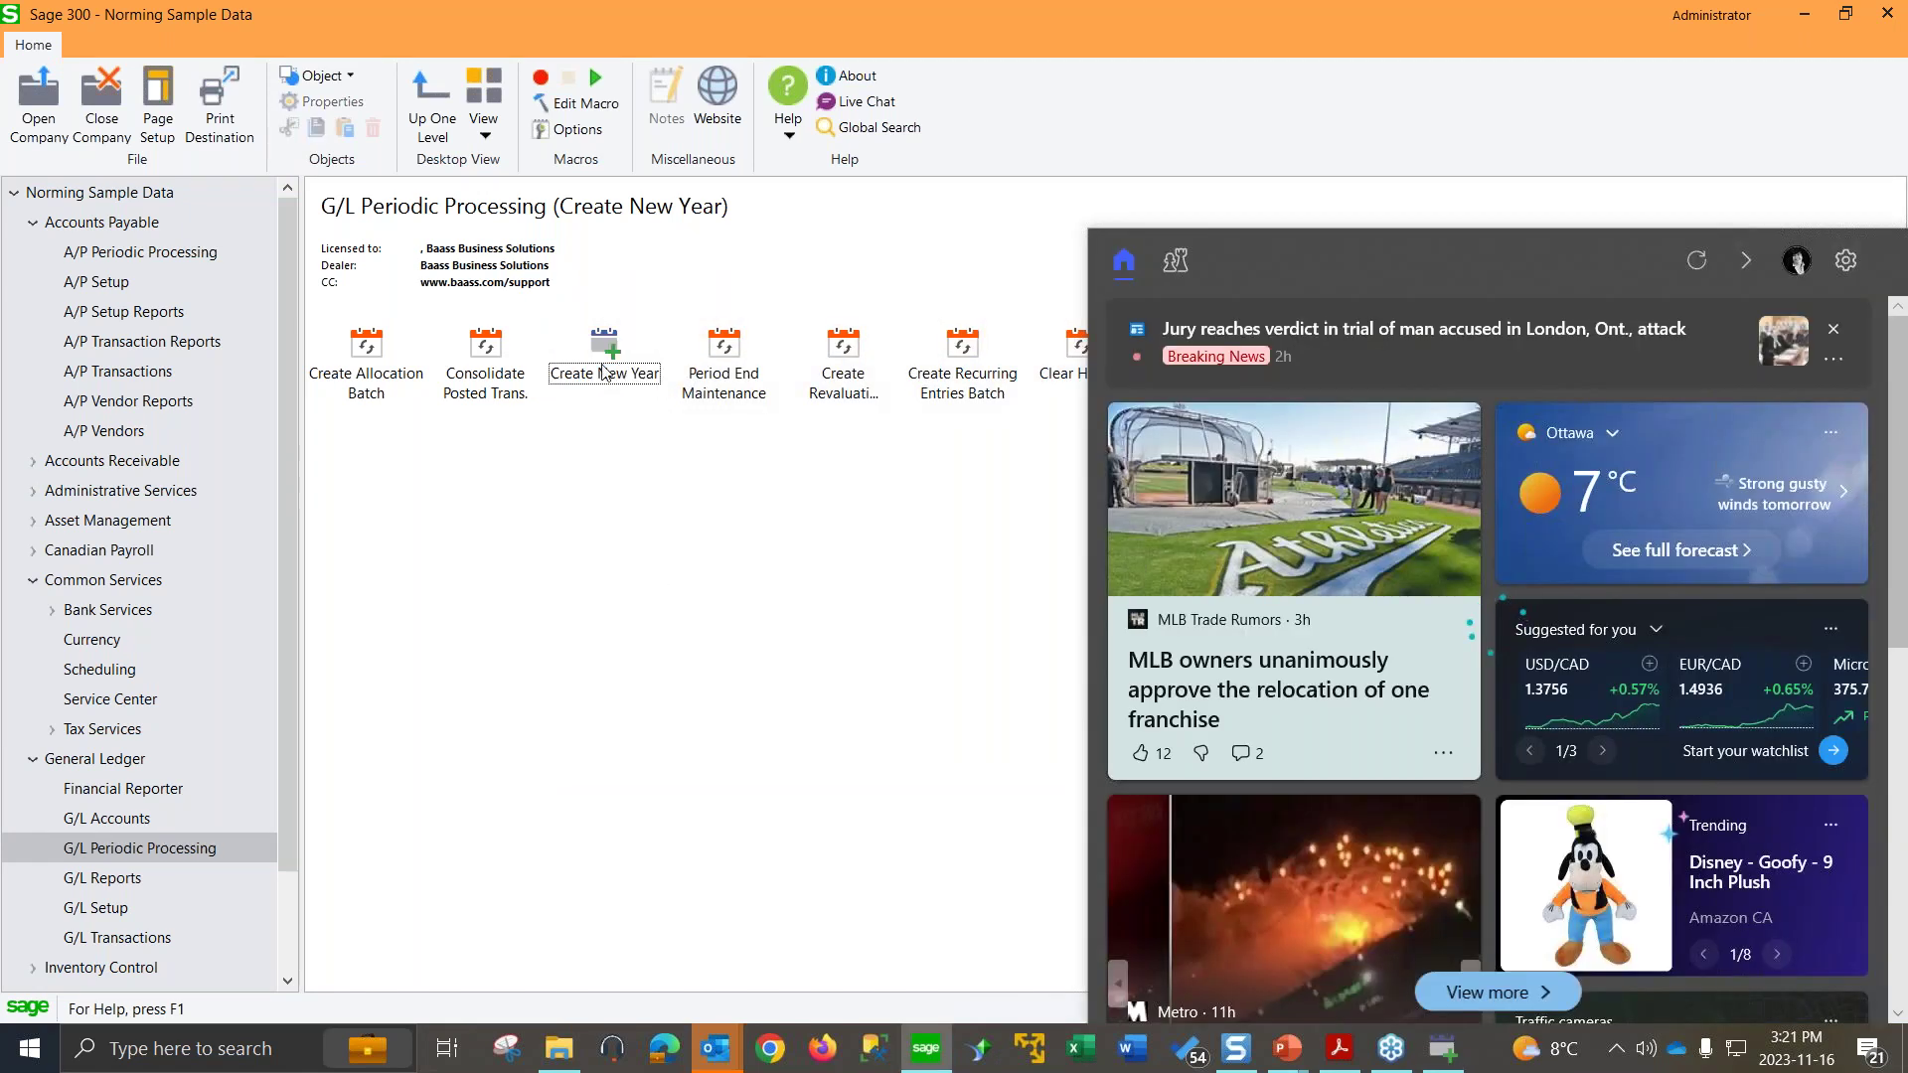
double_click(601, 366)
left_click(728, 751)
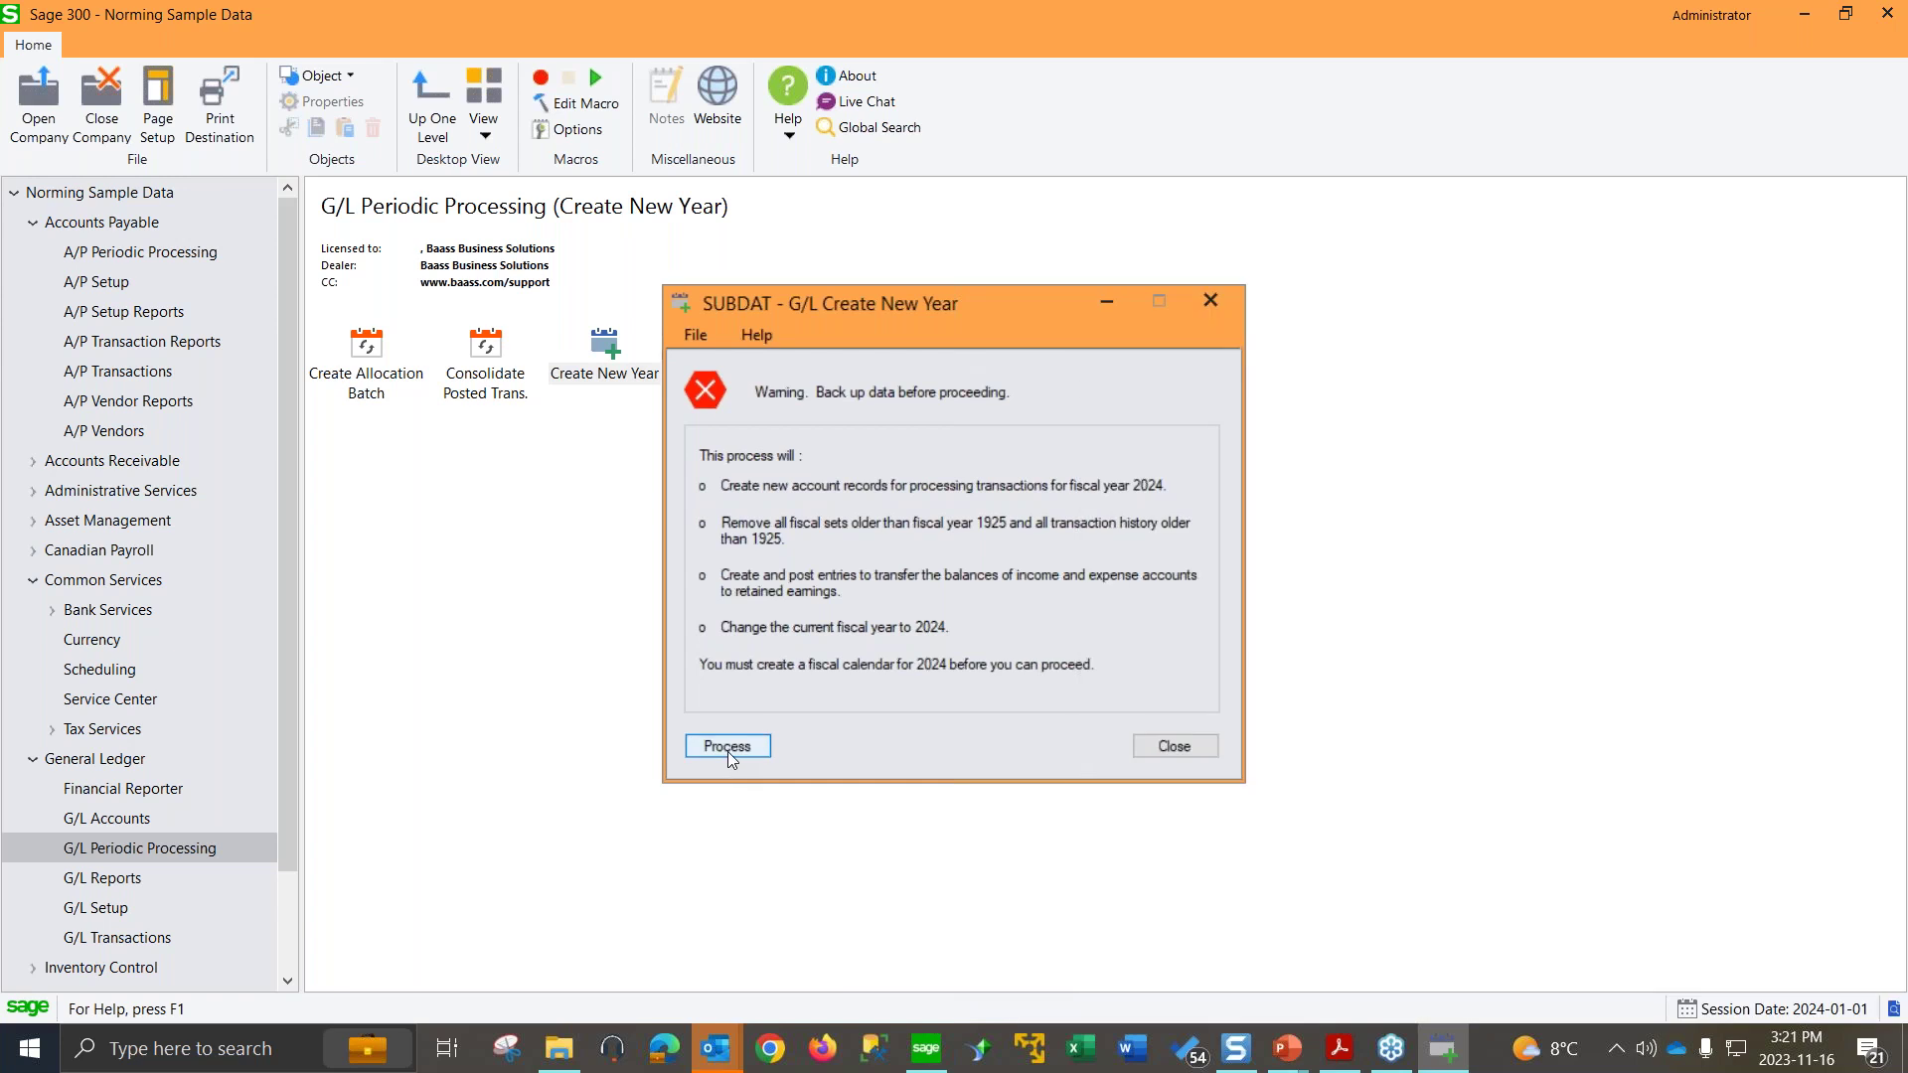
left_click(726, 747)
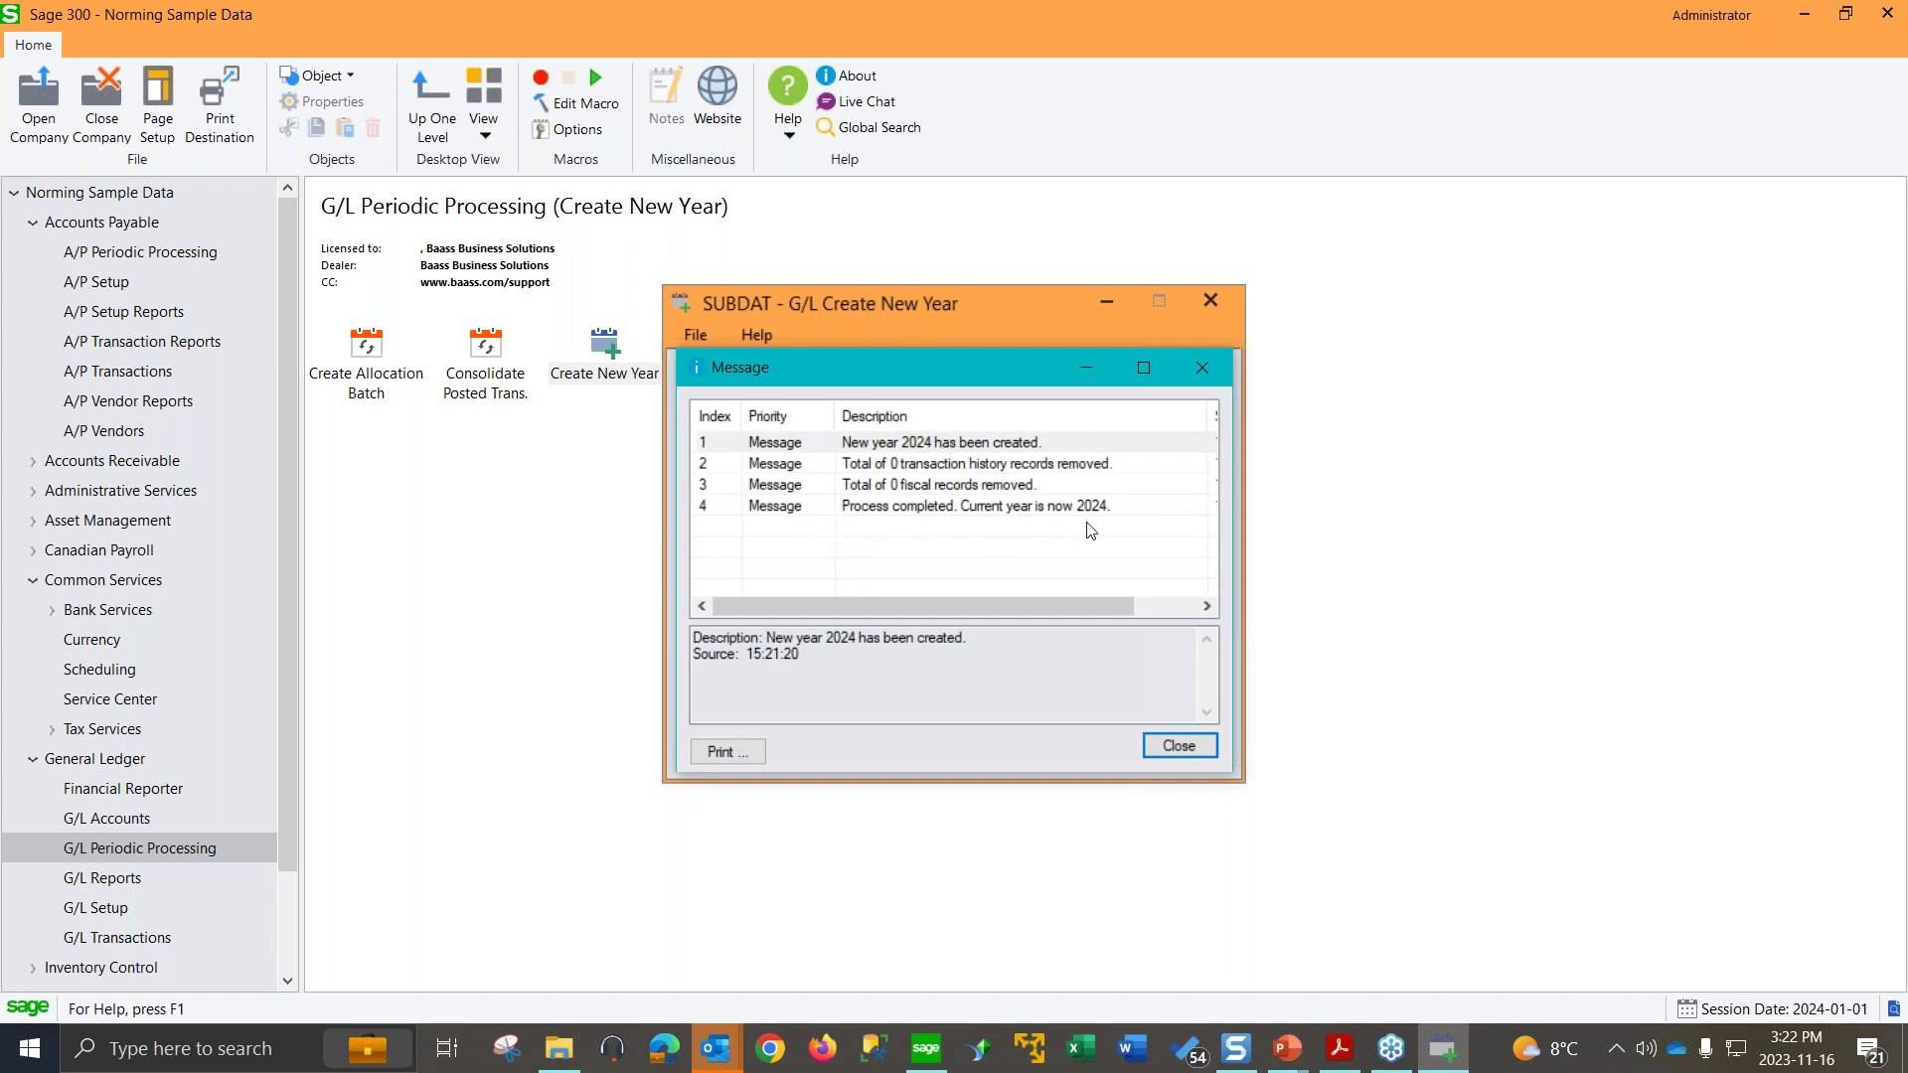
left_click(1179, 748)
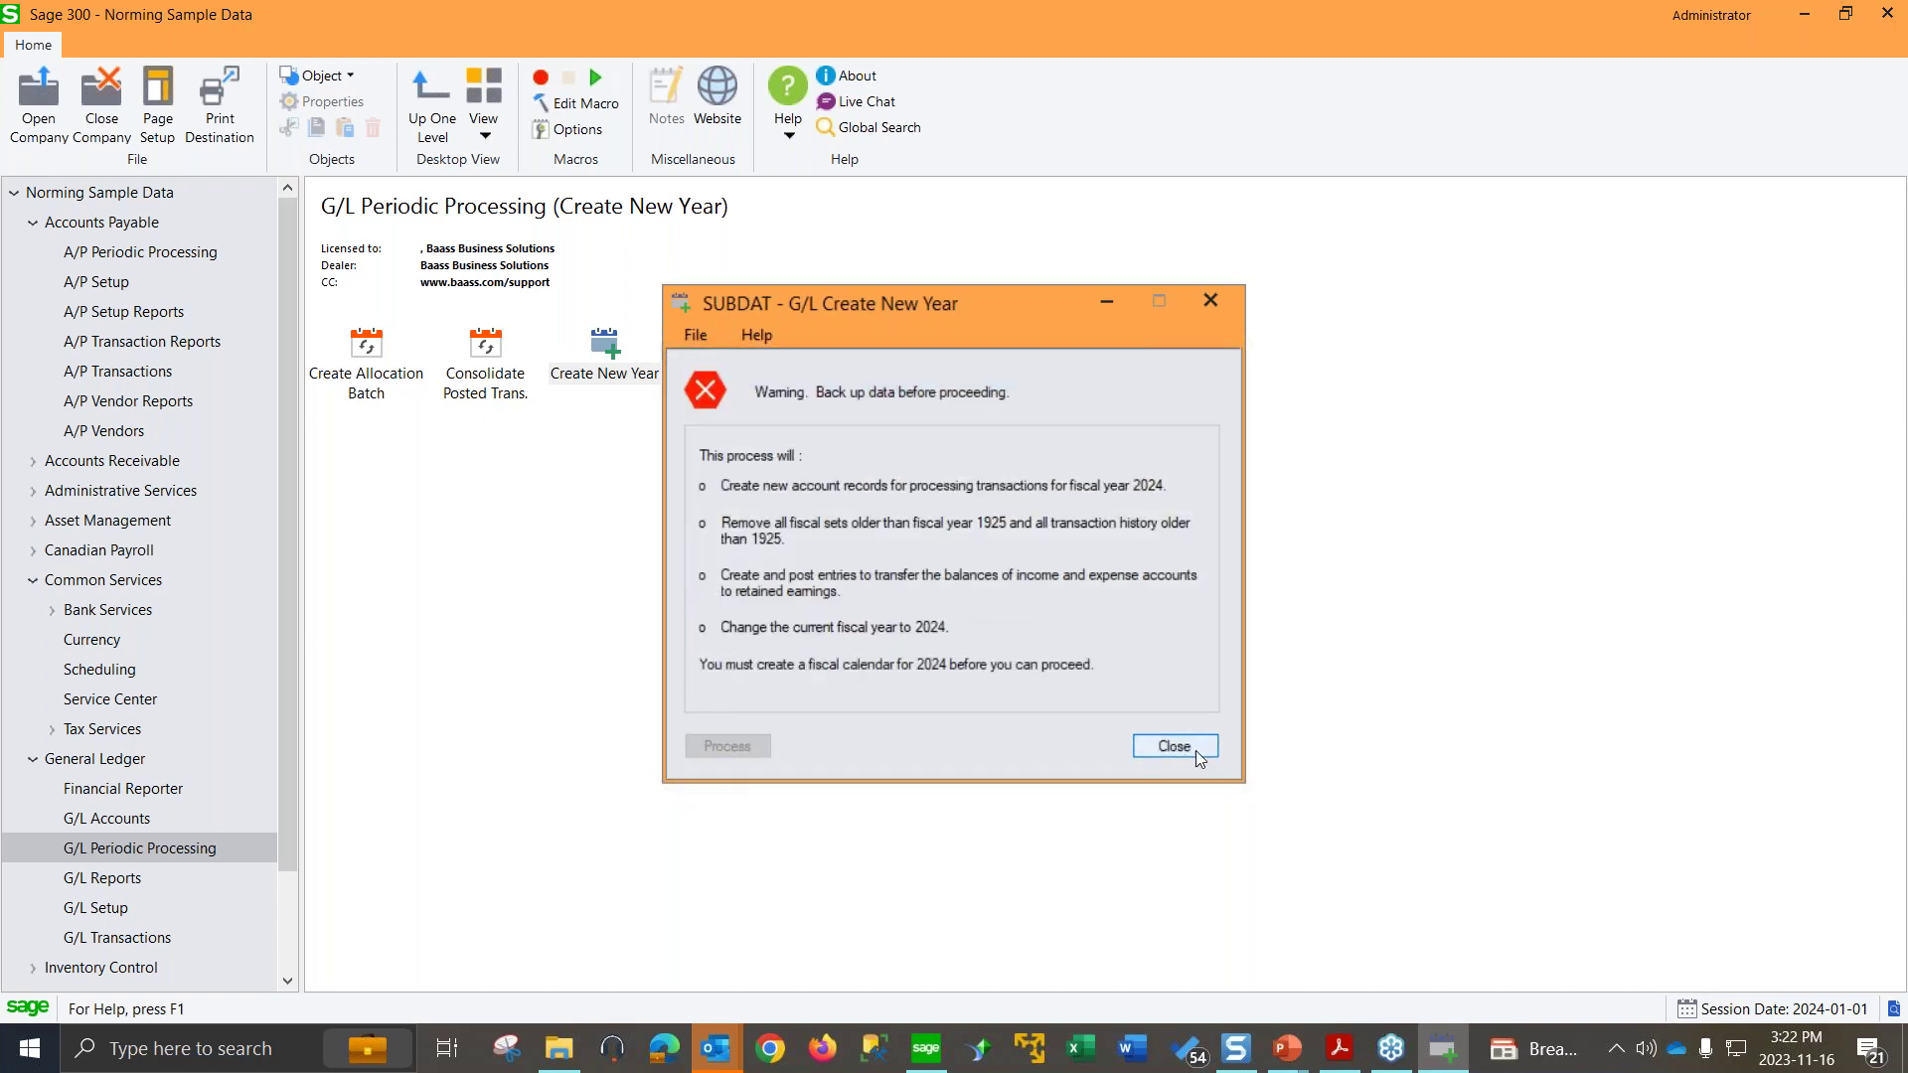
left_click(1197, 757)
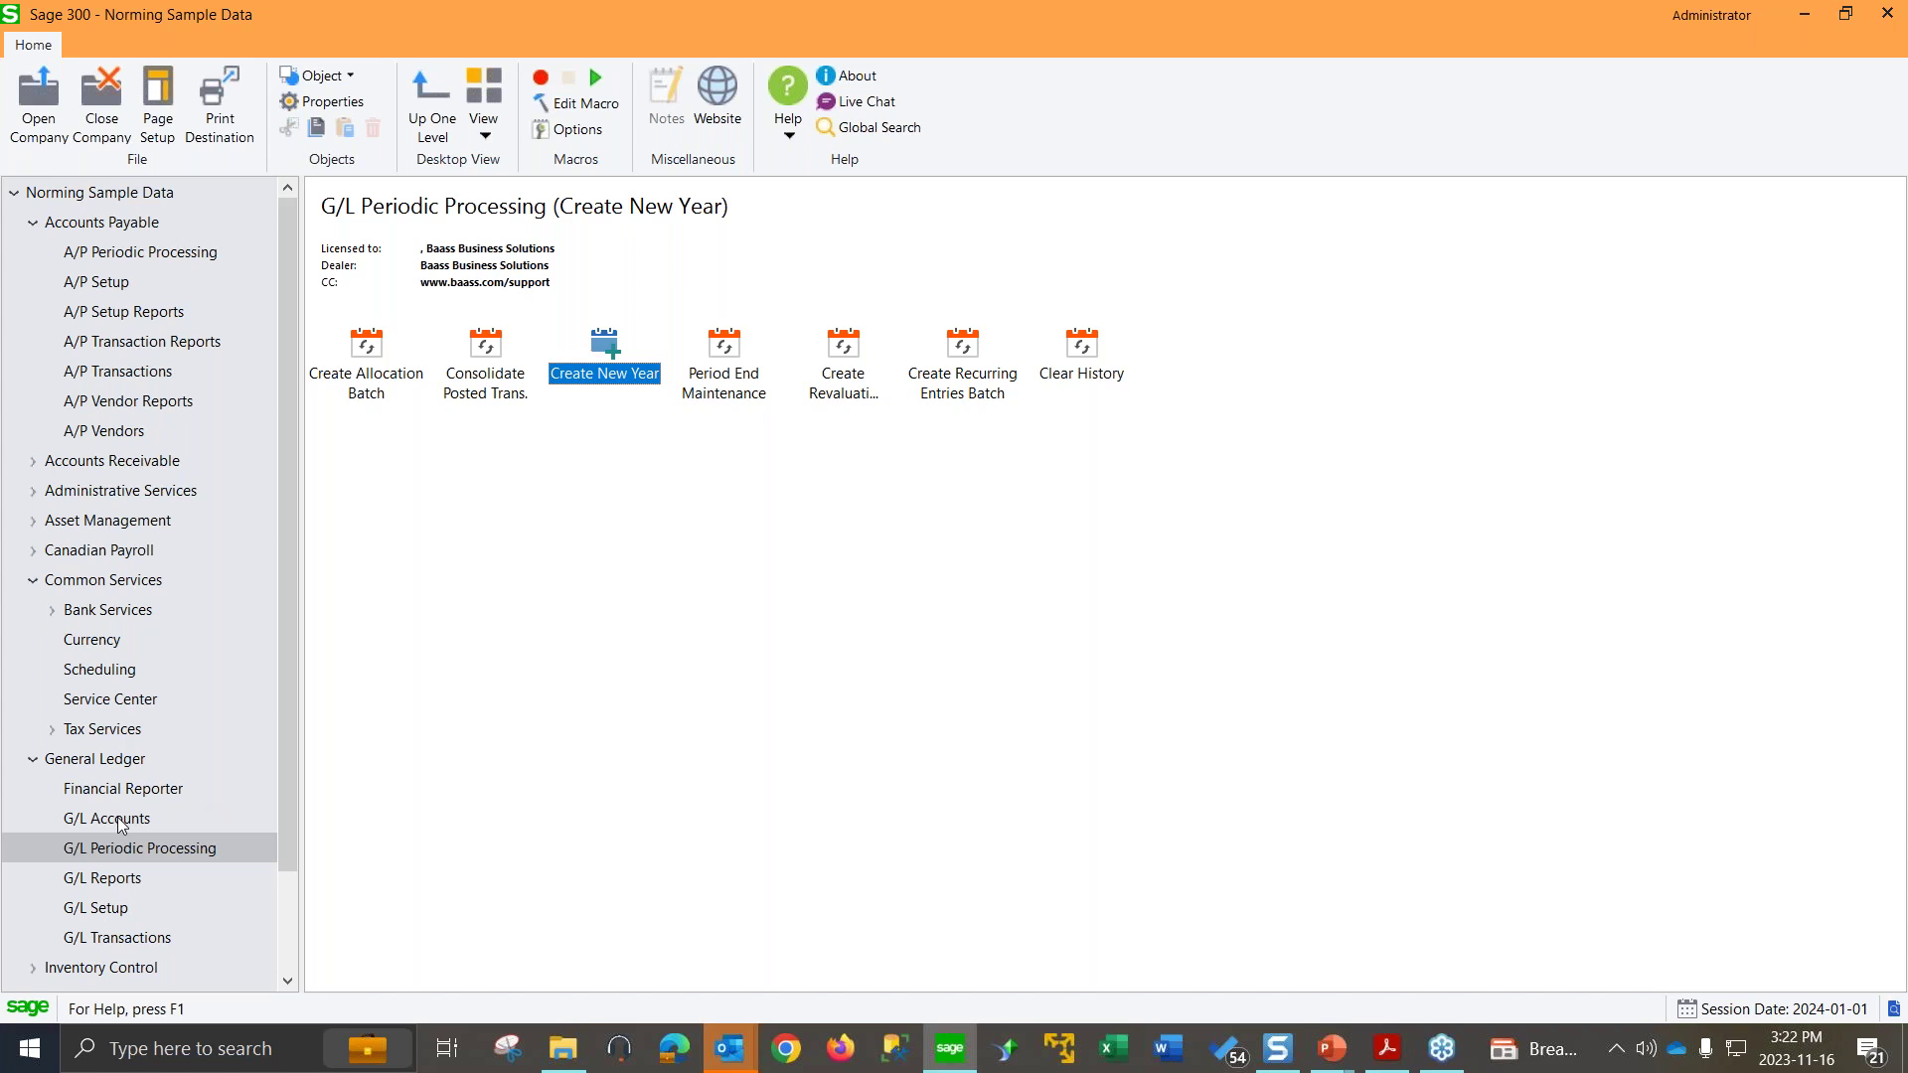
Step: Reopen G/L Options to verify the current fiscal year in the posting statistics after the year creation, and close them
left_click(113, 912)
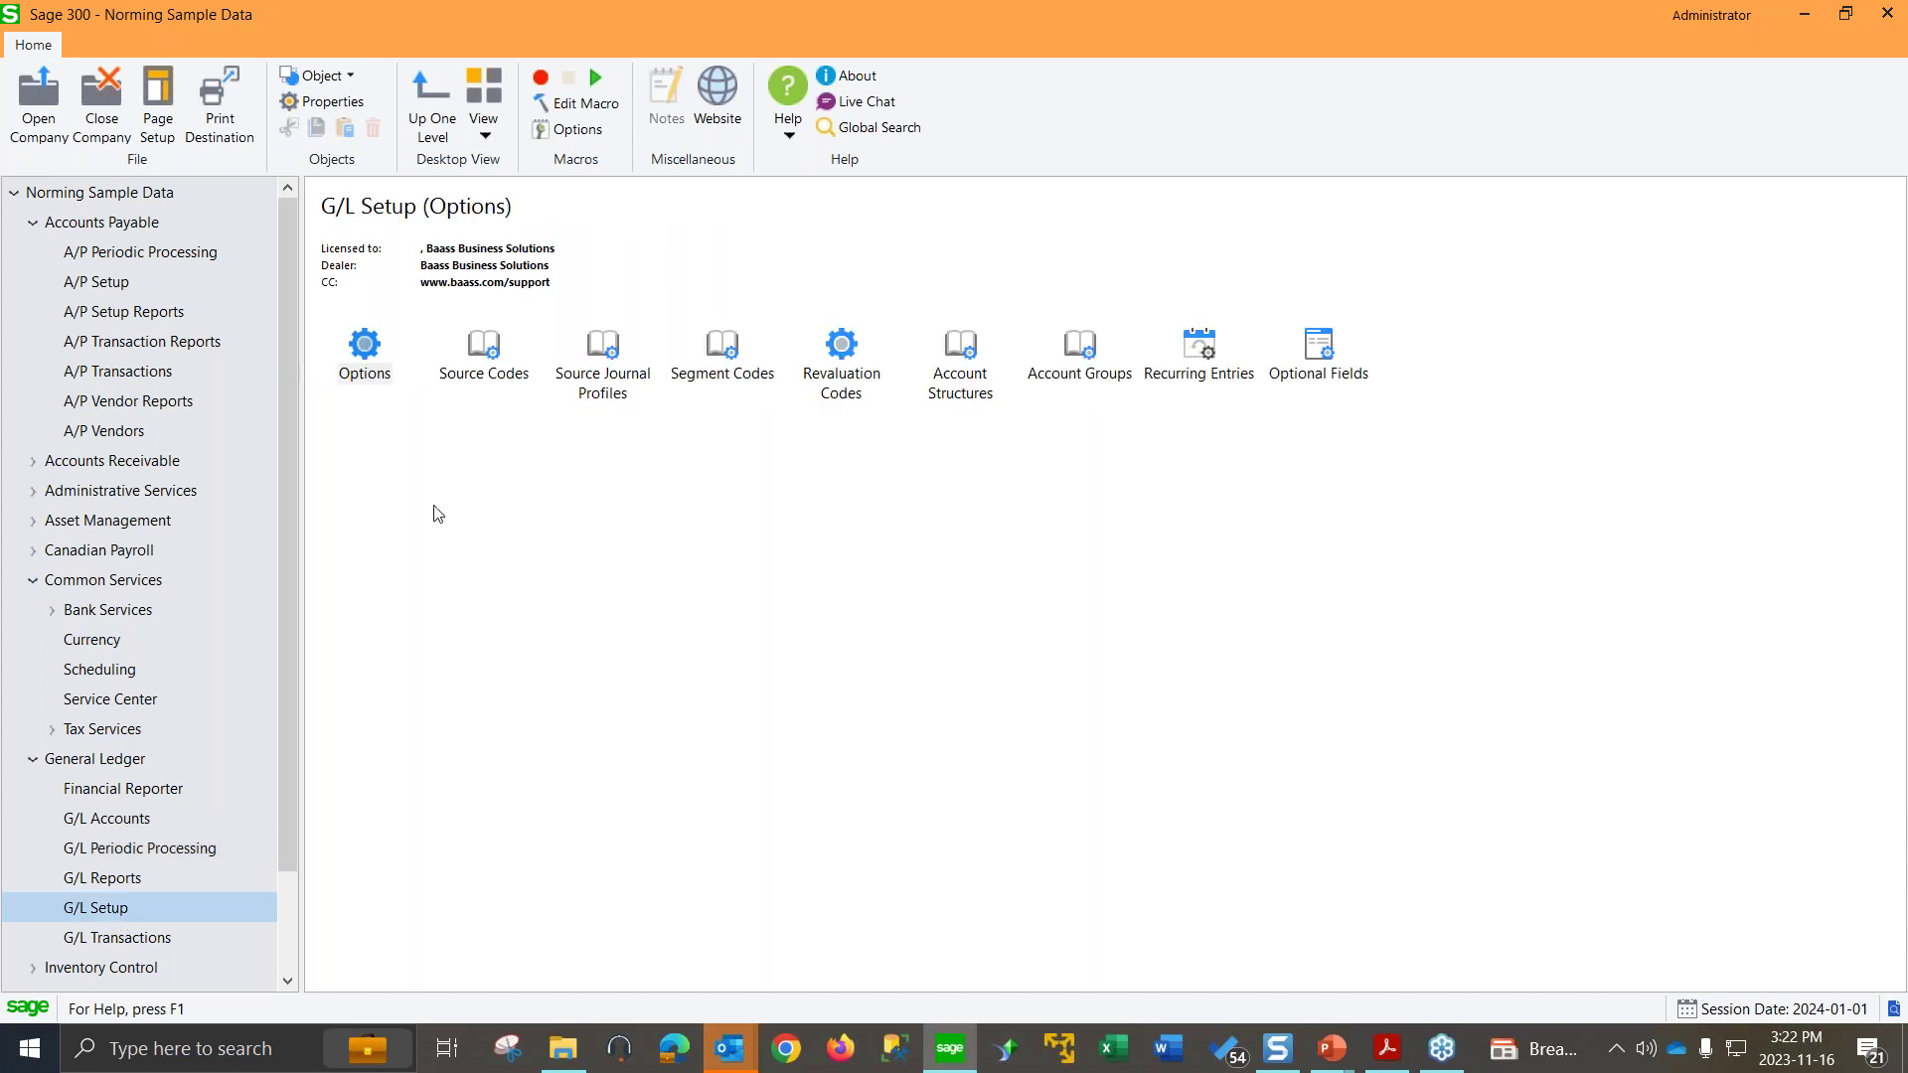
left_click(365, 375)
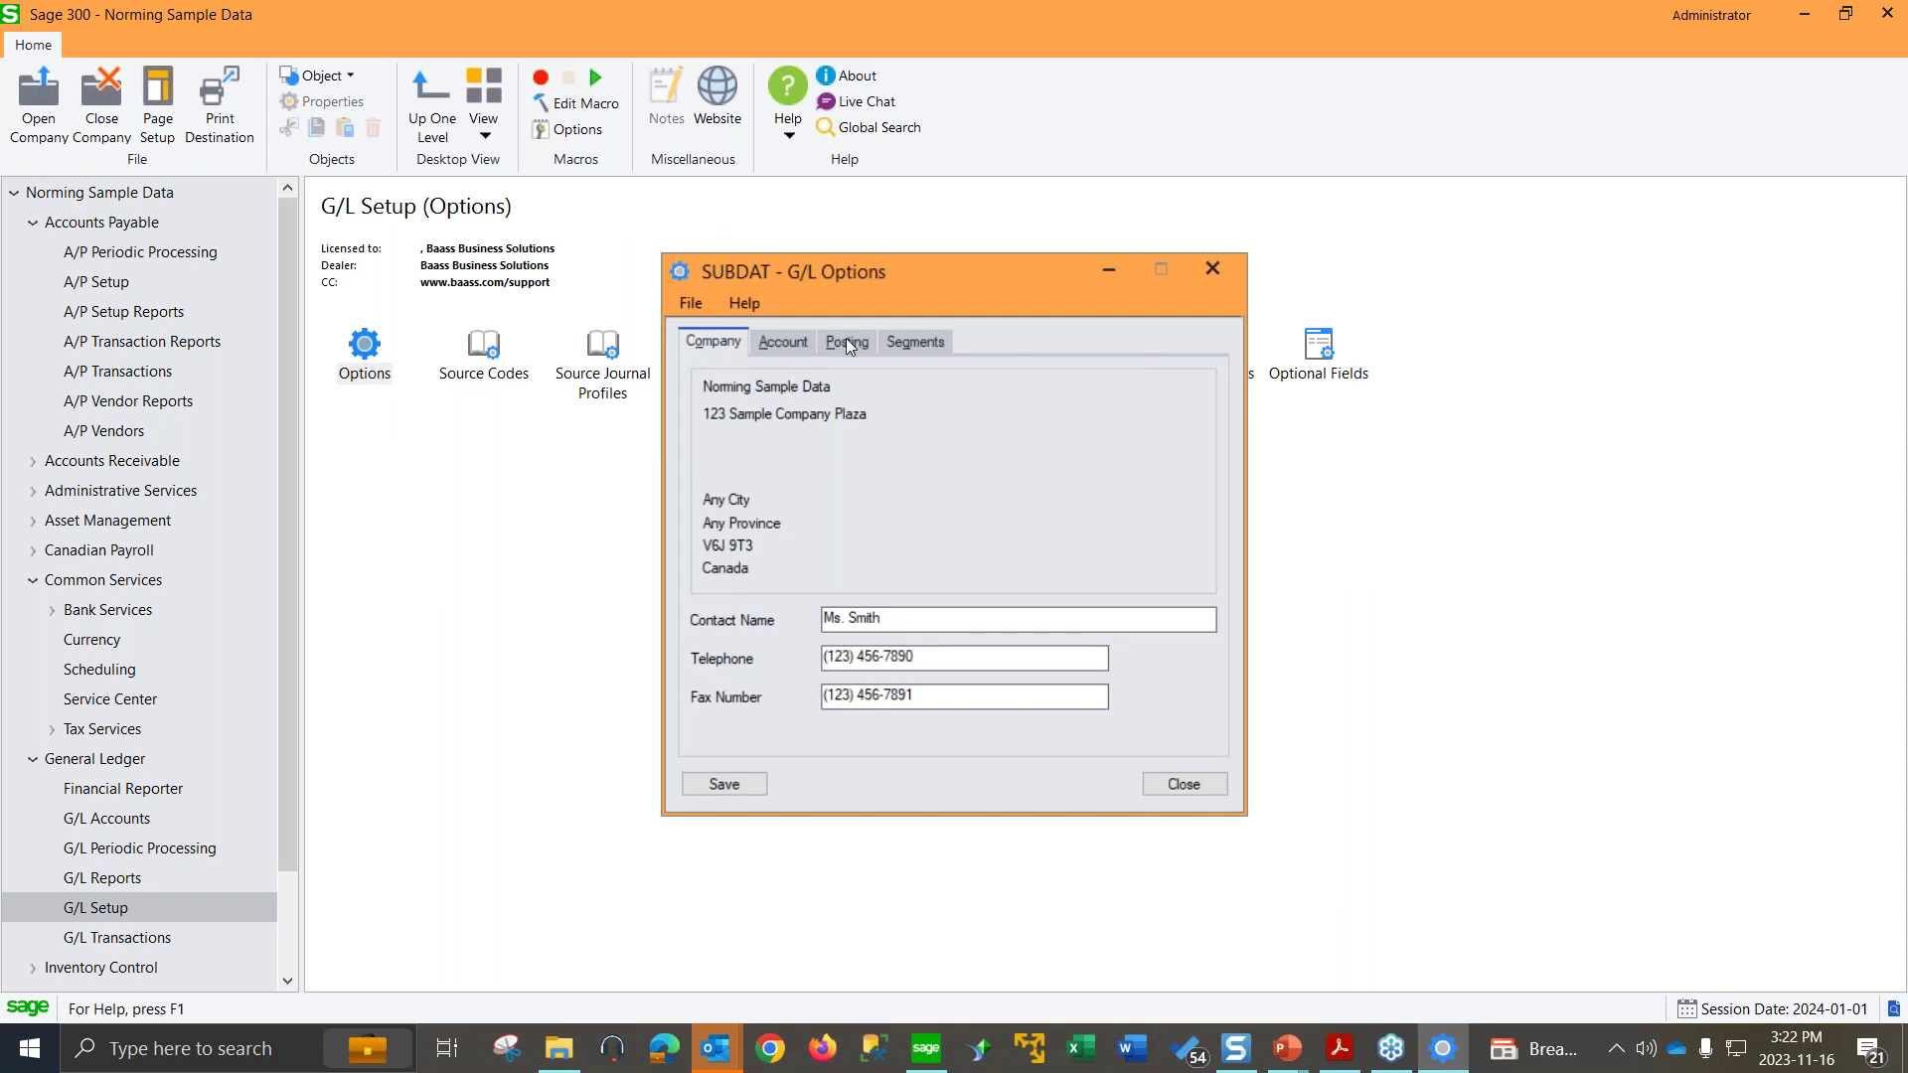
left_click(849, 344)
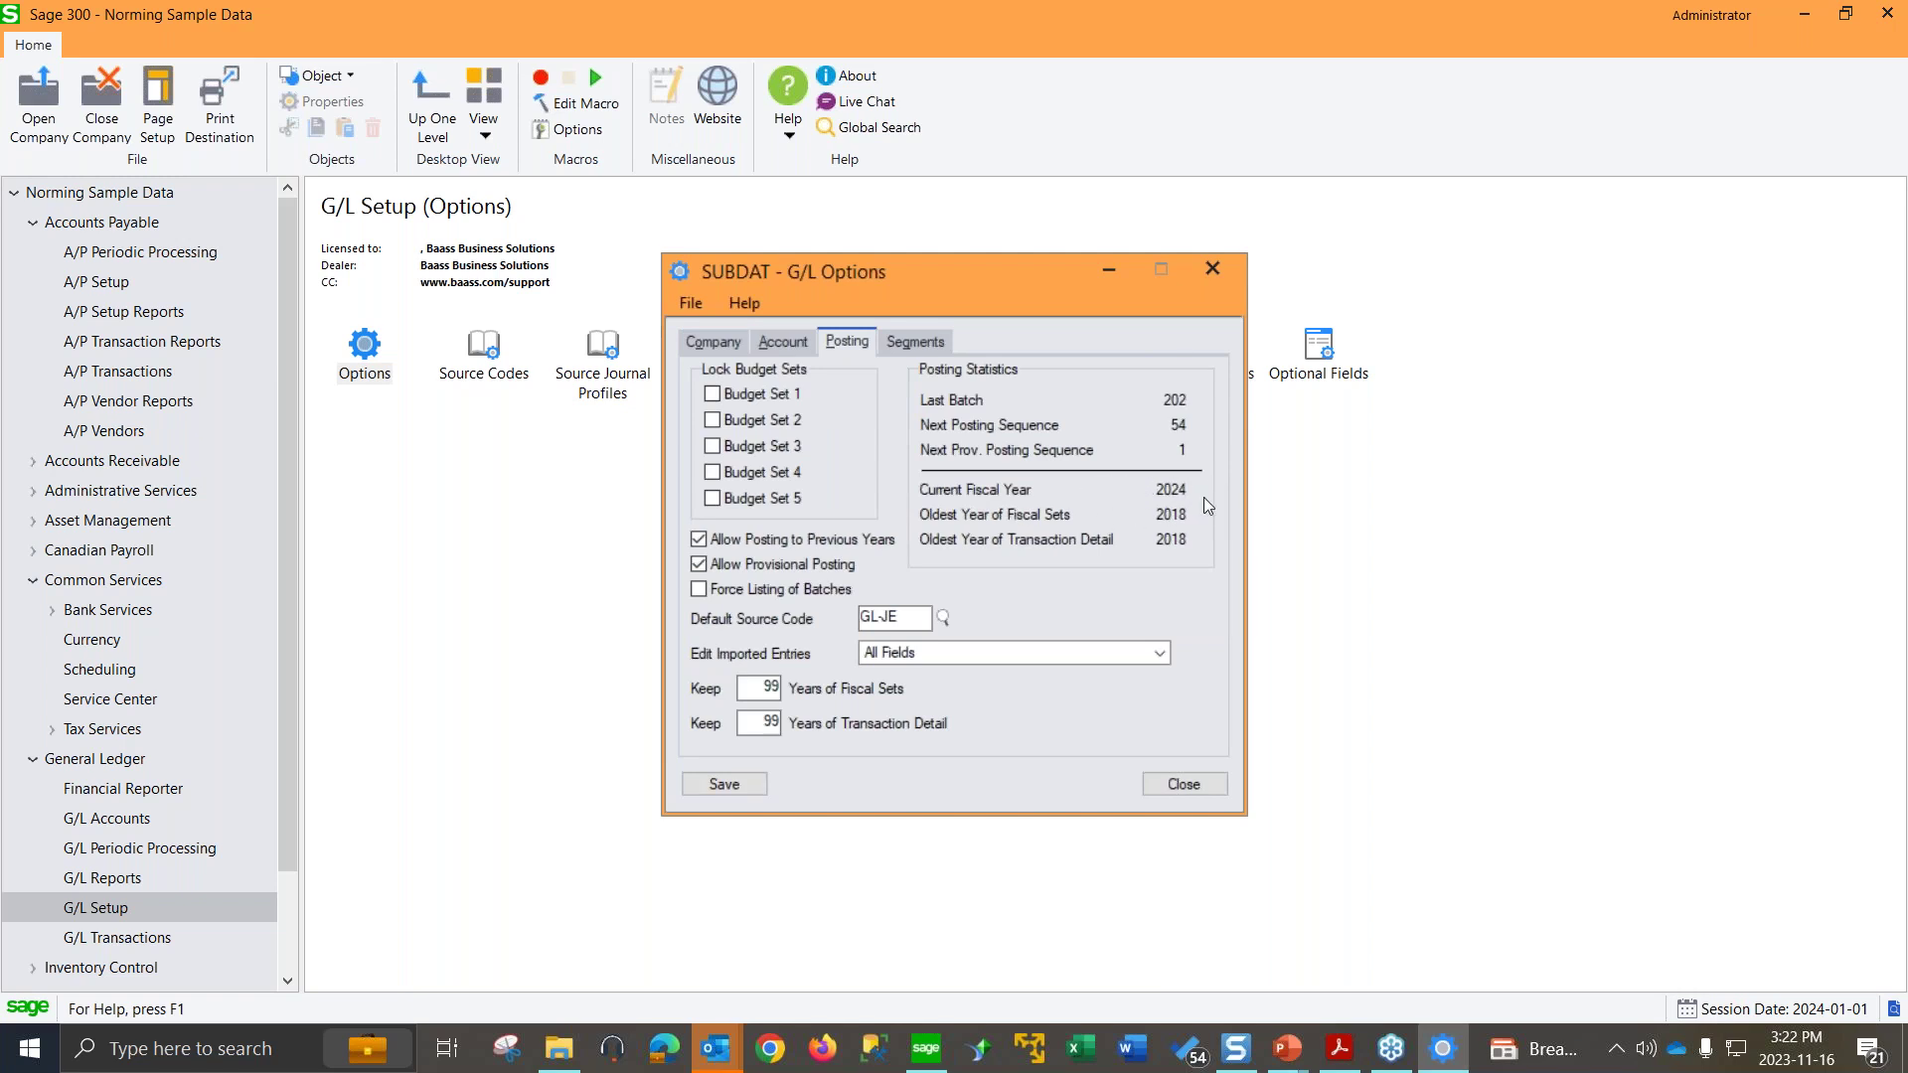
left_click(1218, 785)
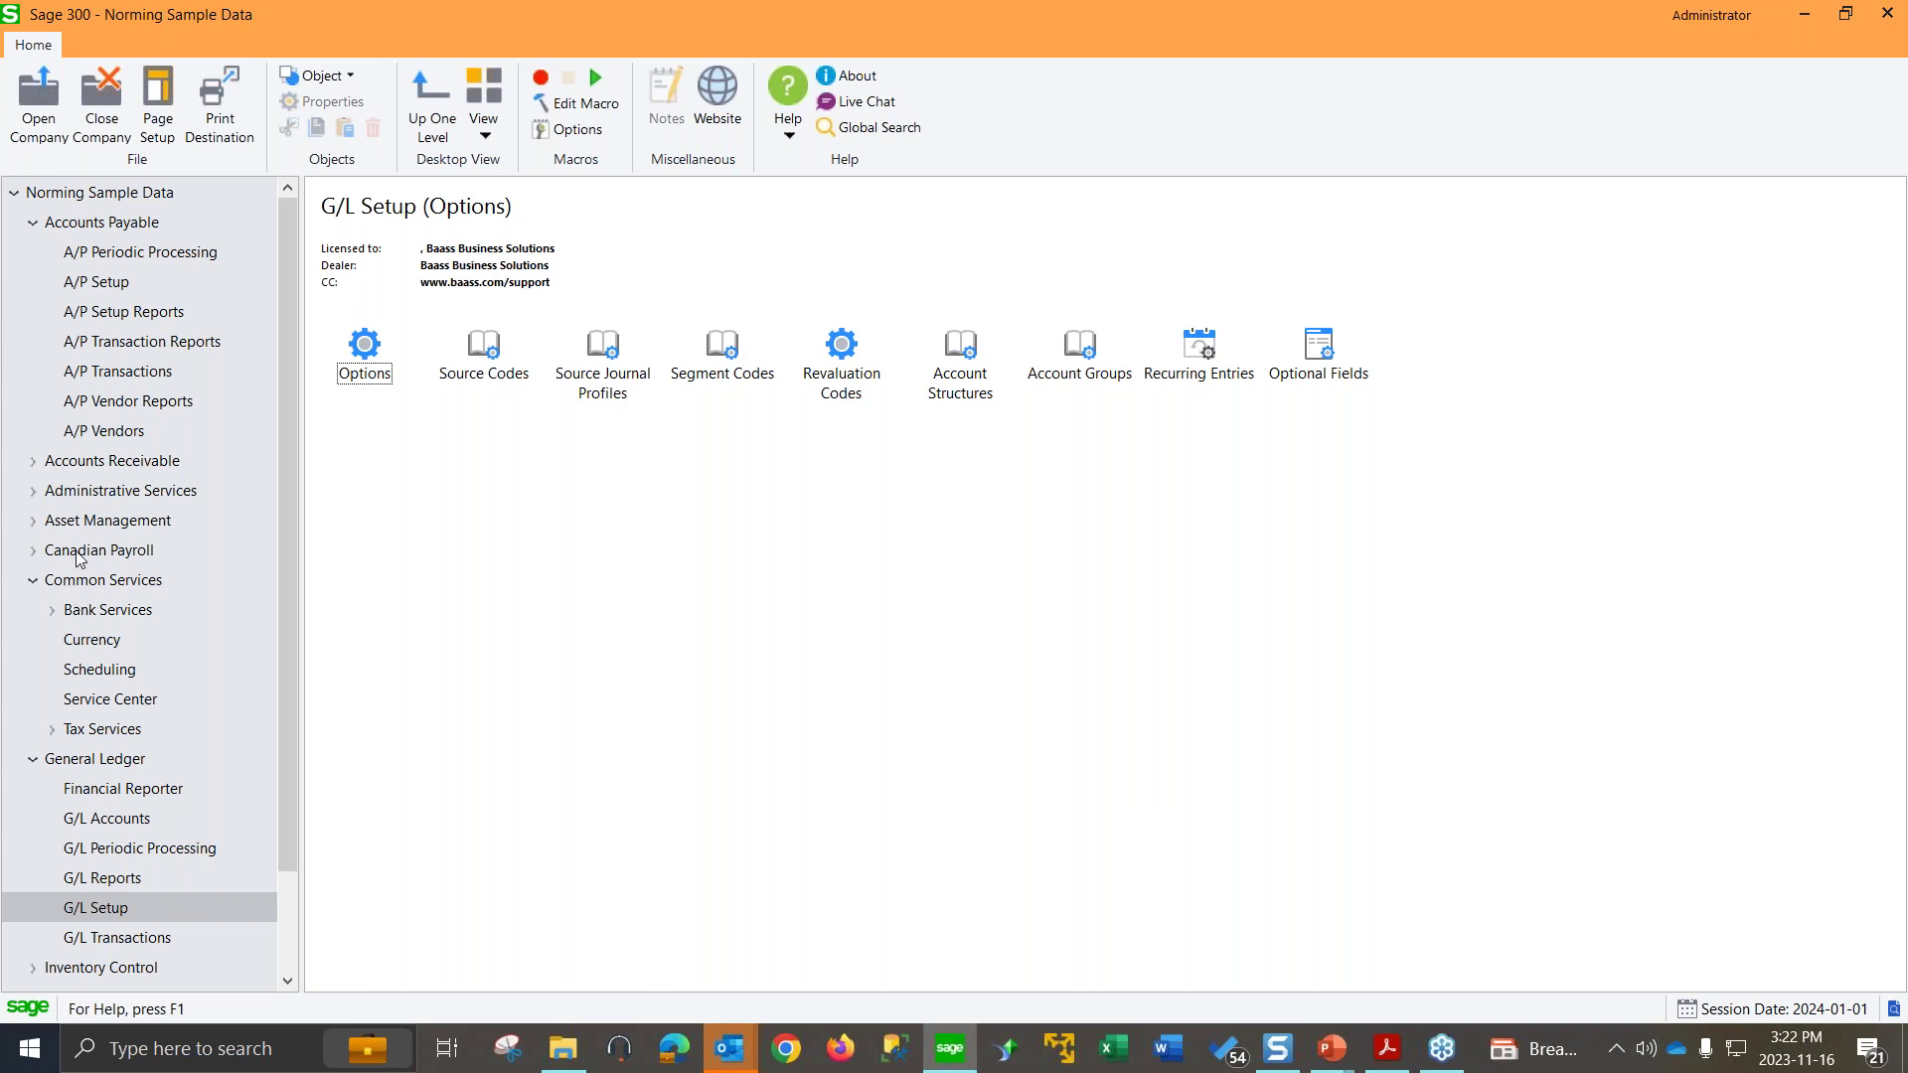
Step: Open the G/L Batch List in full view and post error batch 000202 despite it not being set Ready To Post, closing the posting message
left_click(116, 944)
double_click(360, 377)
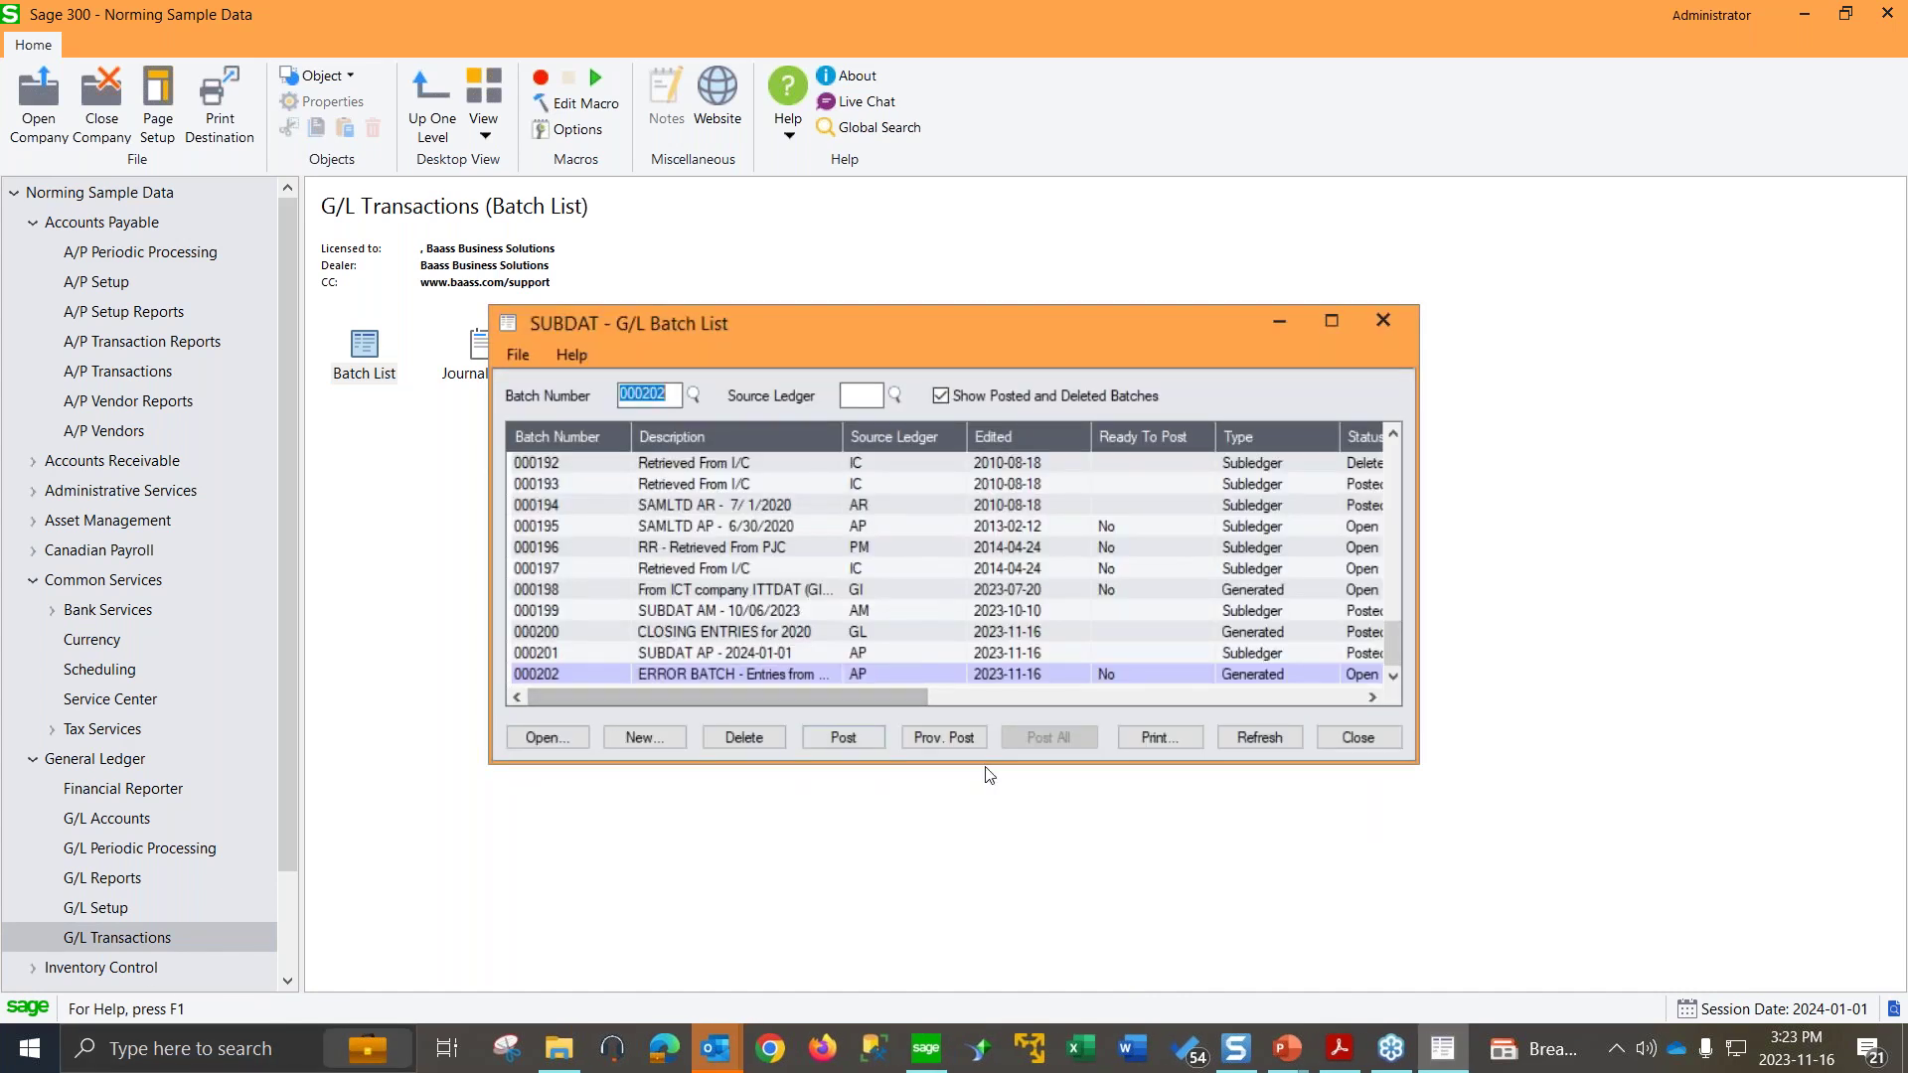
left_click(1332, 320)
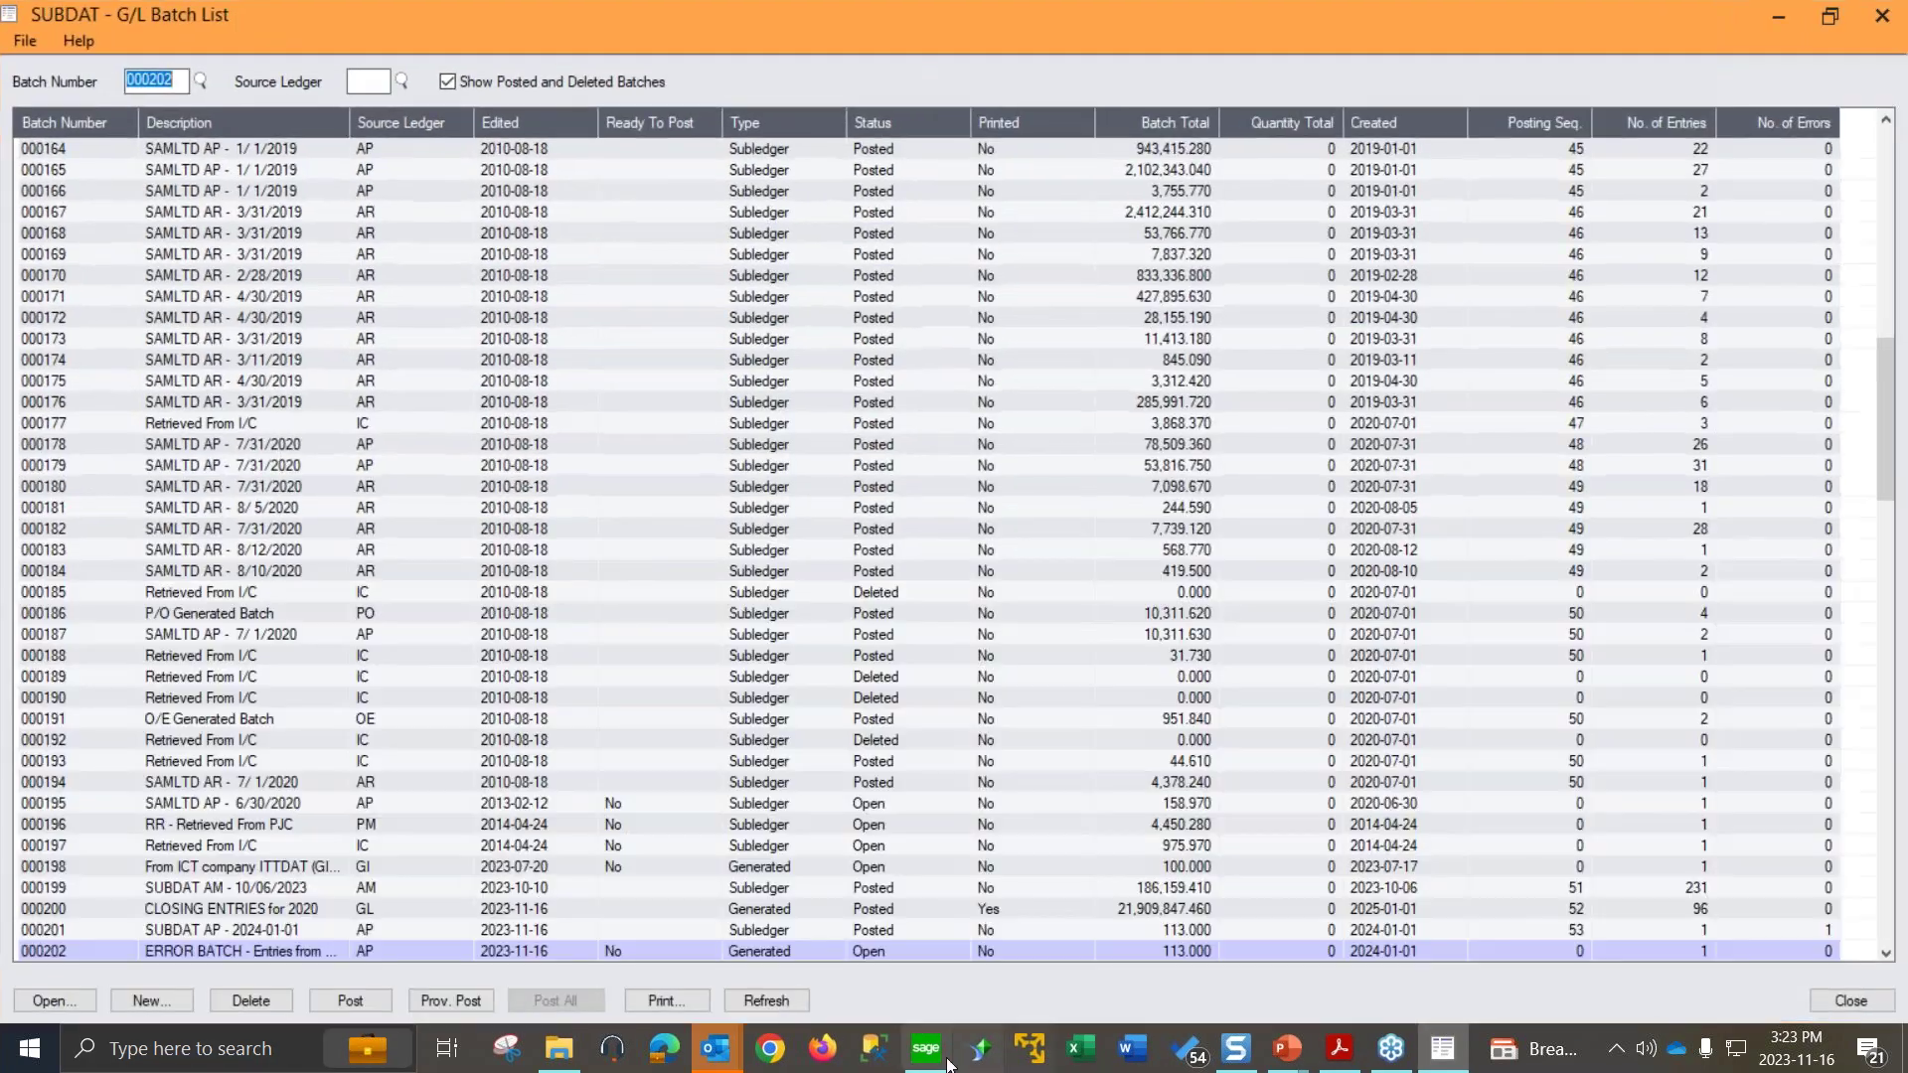
left_click(272, 953)
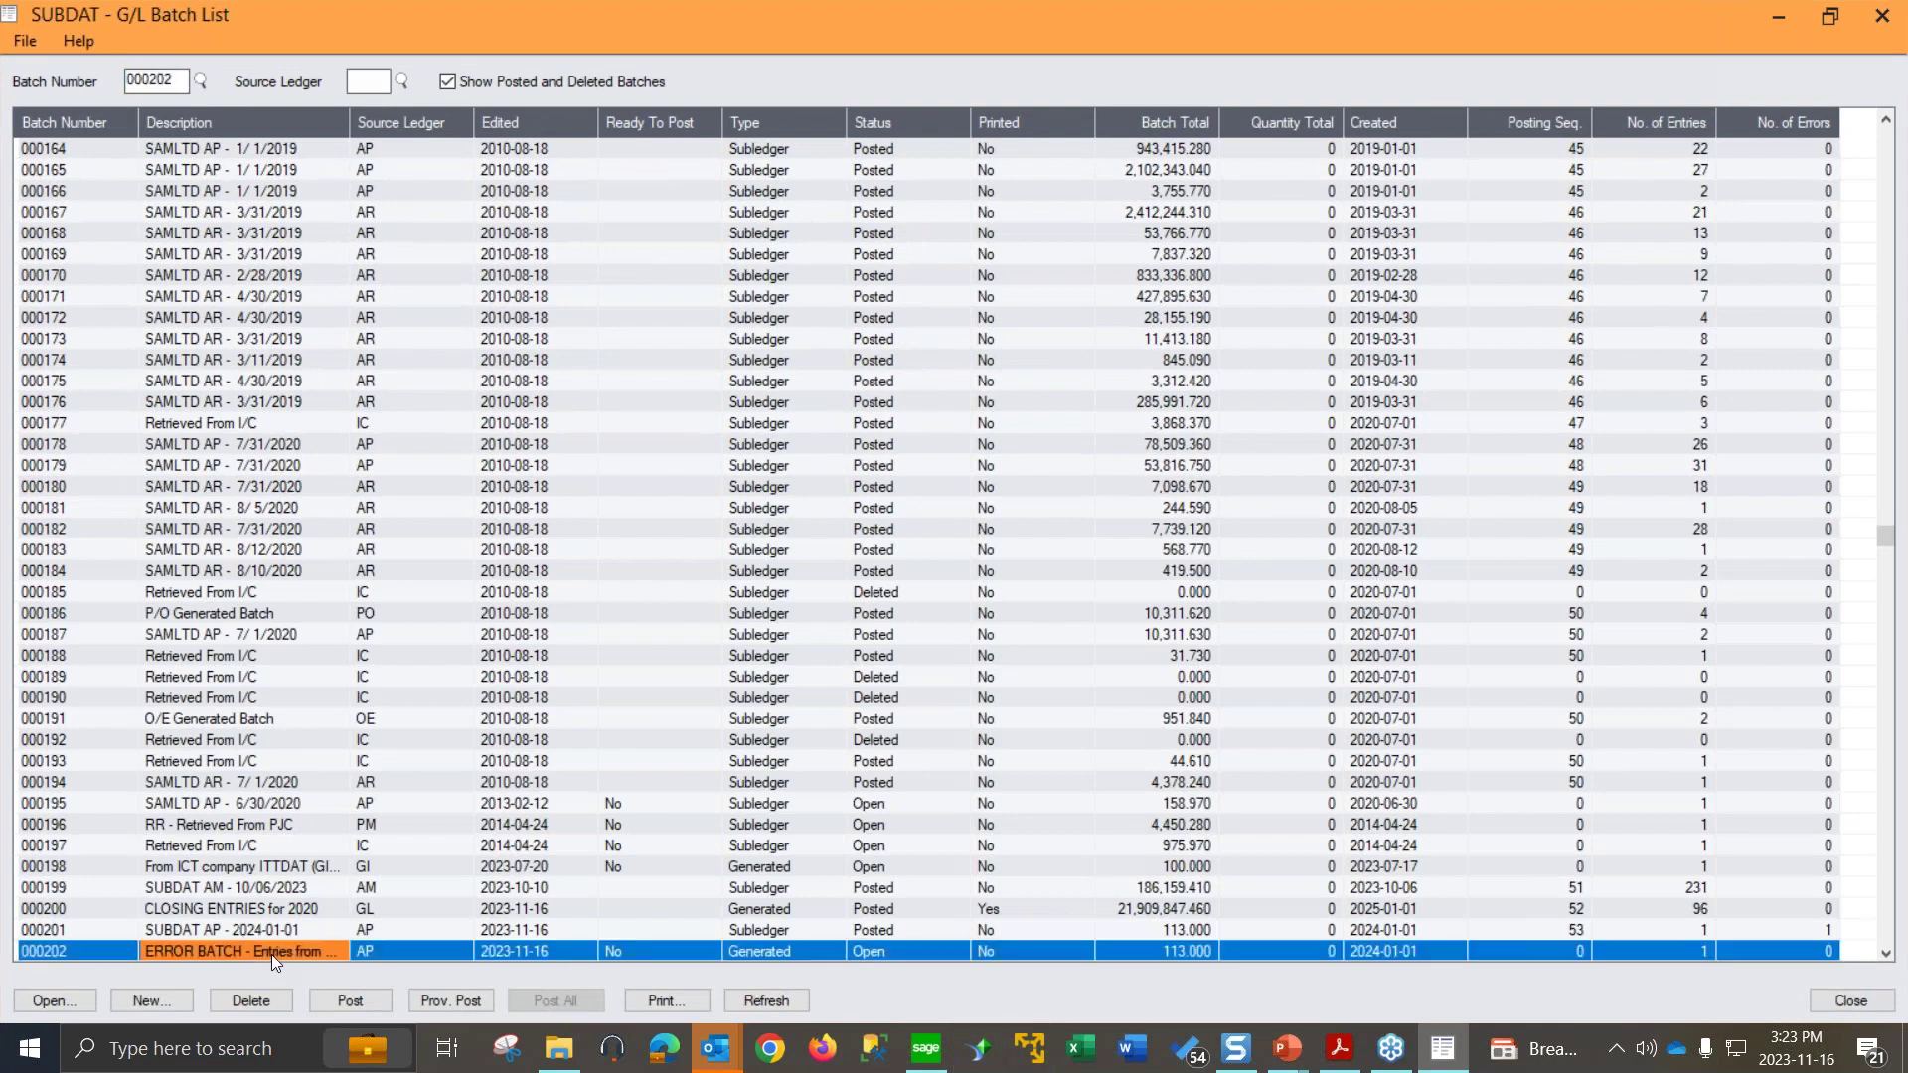
left_click(349, 1002)
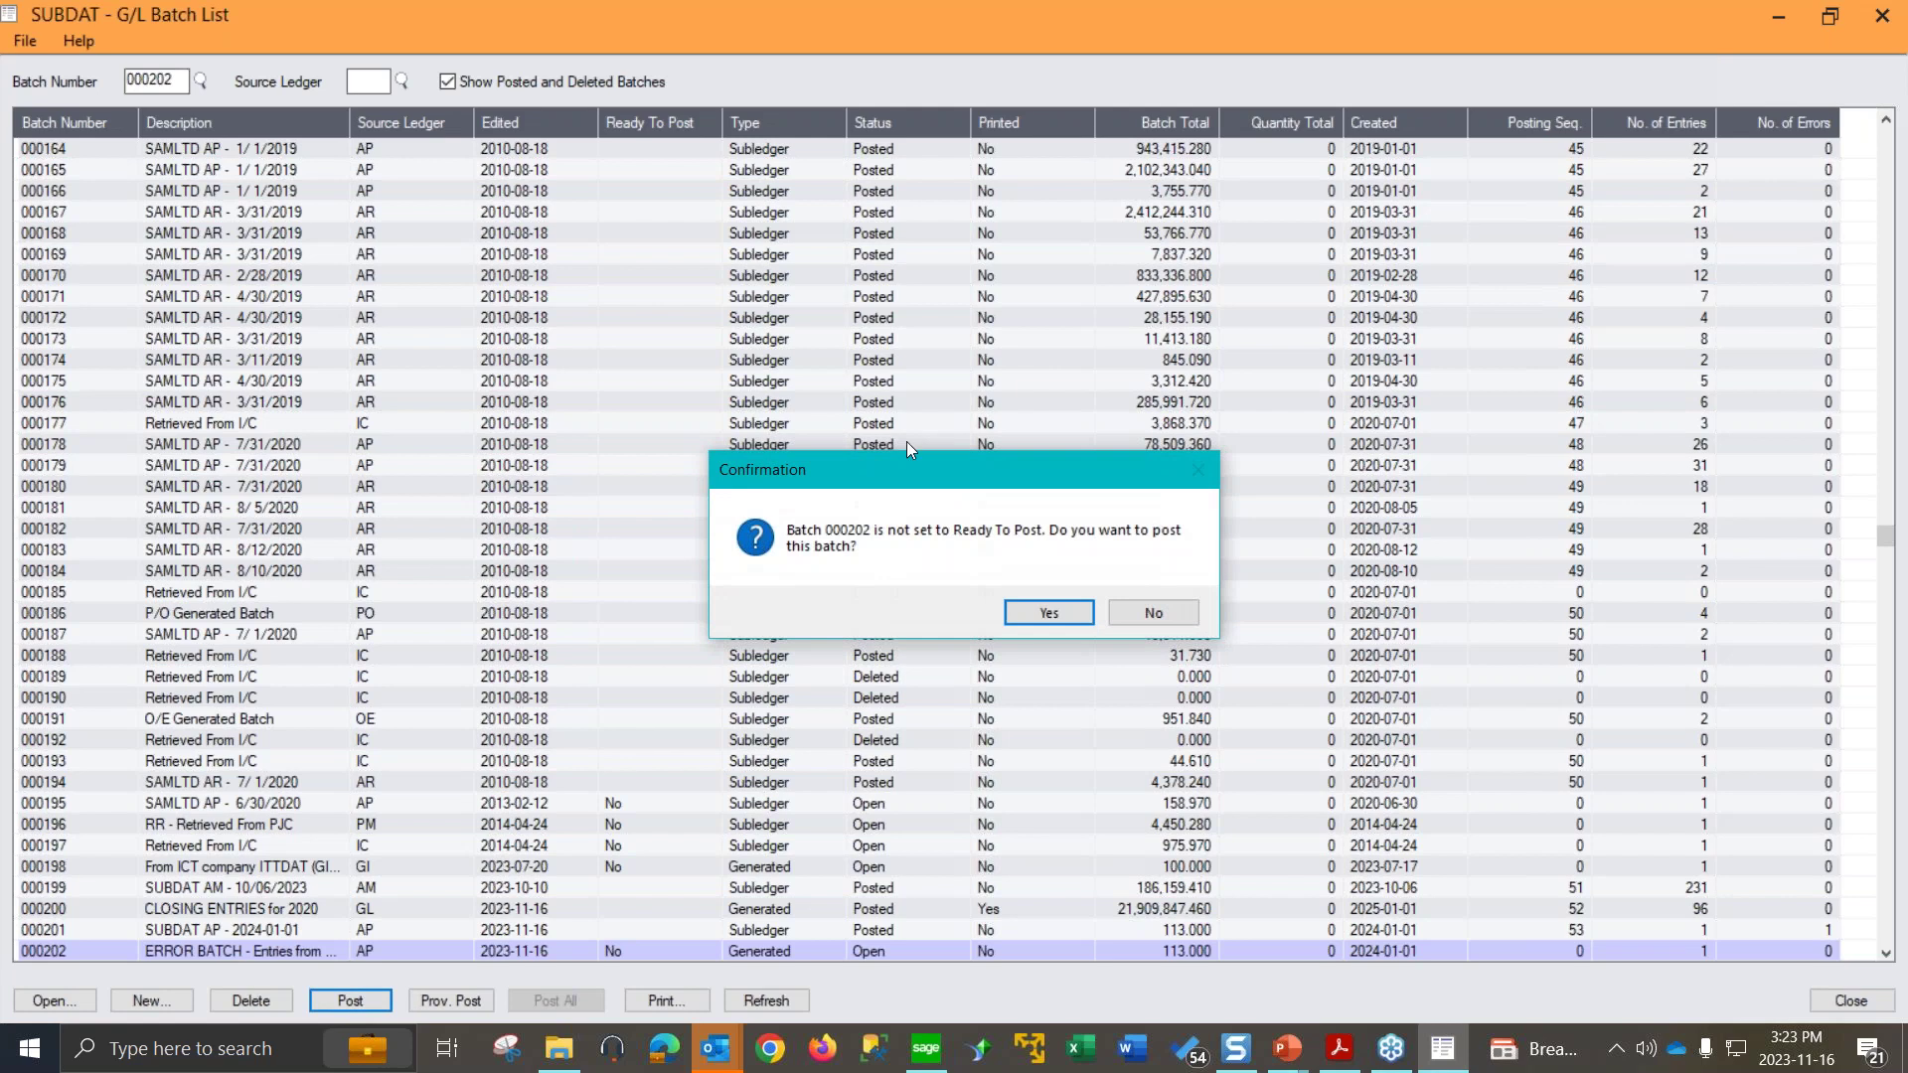
left_click(1049, 613)
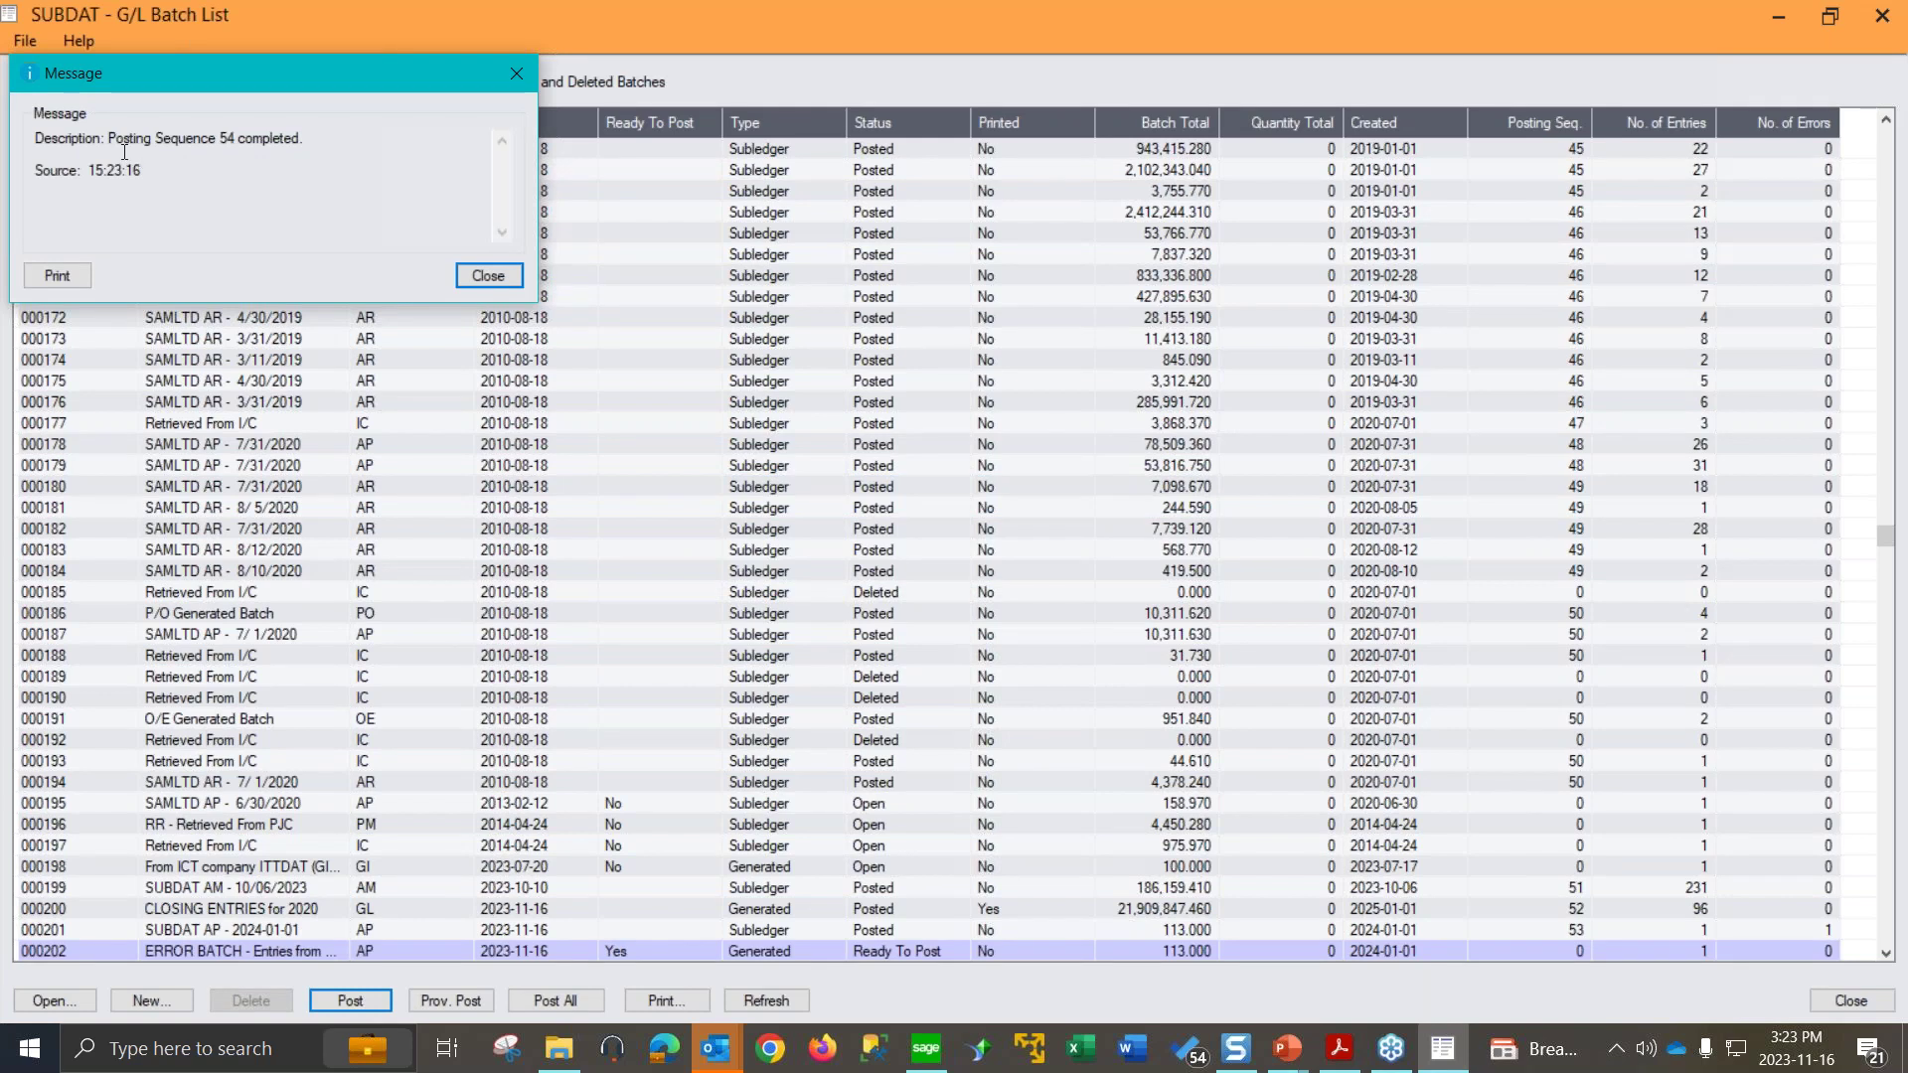
left_click(487, 277)
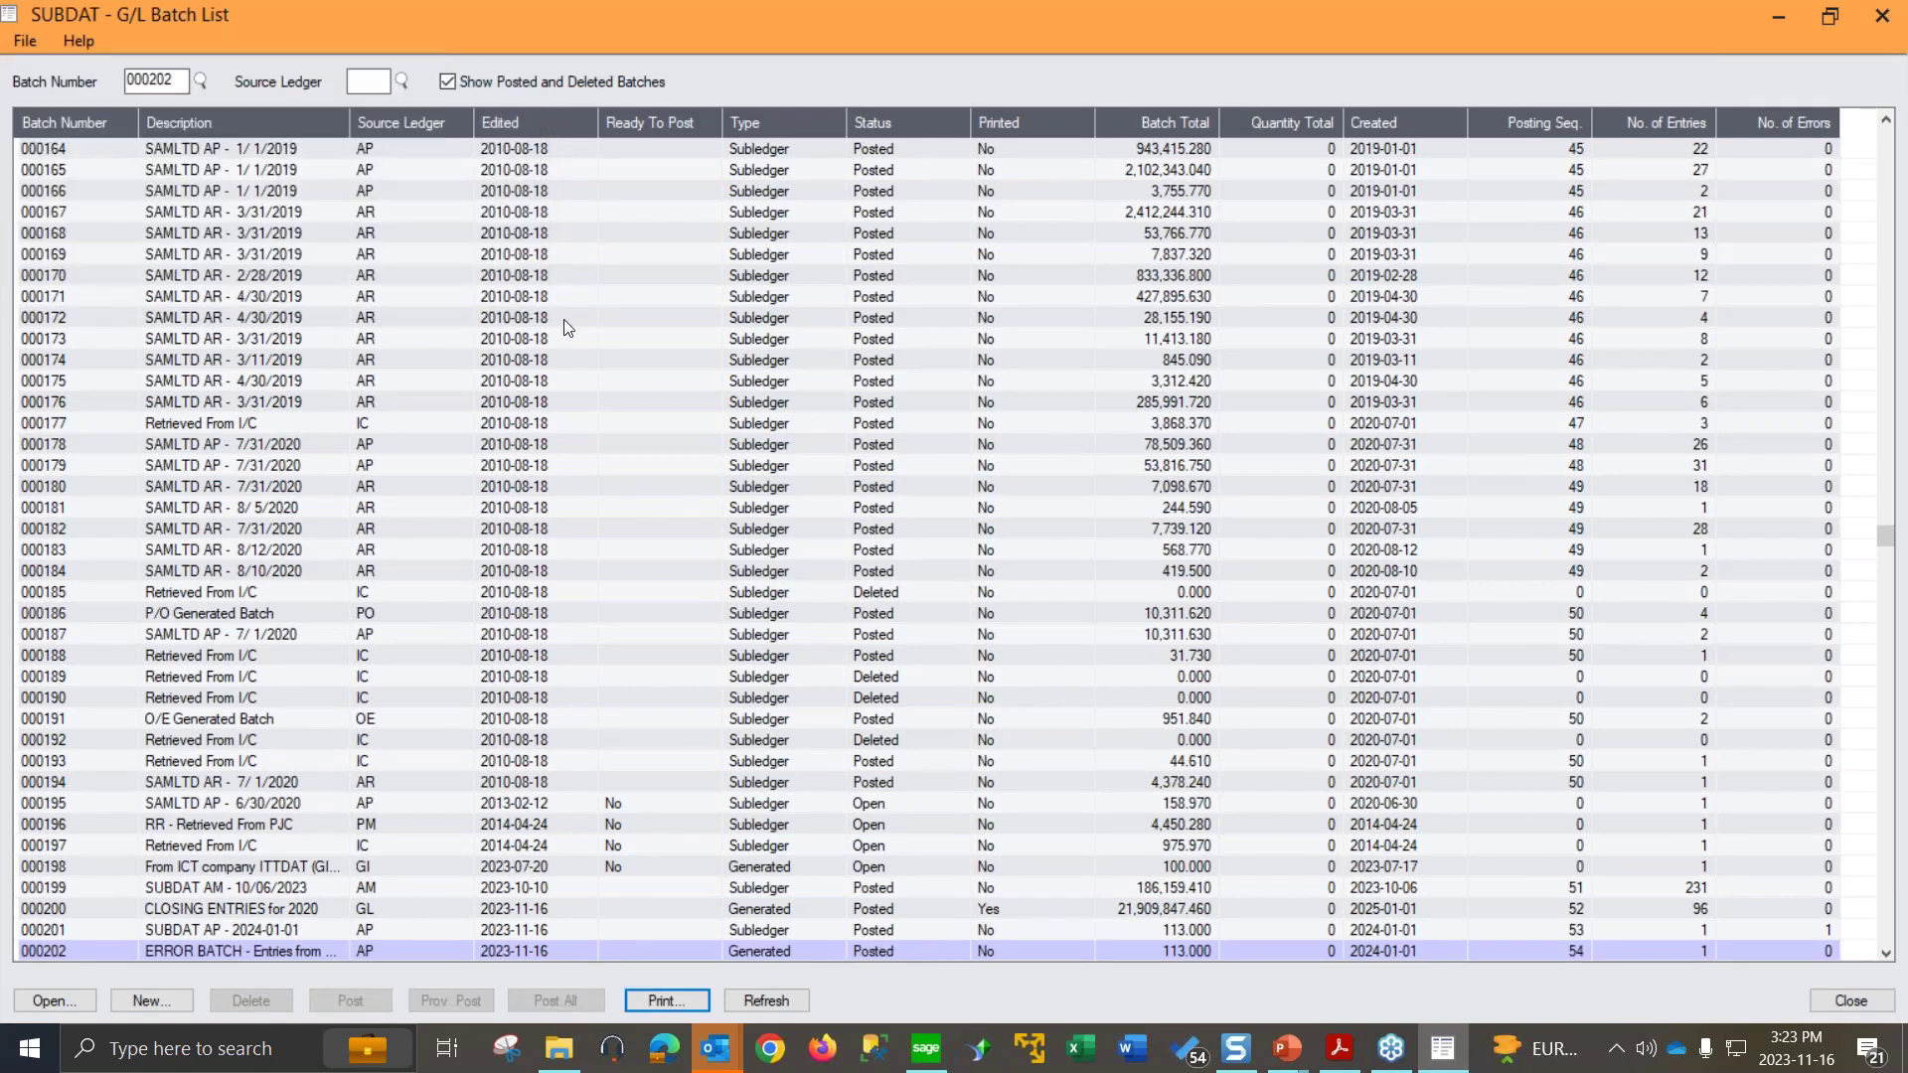